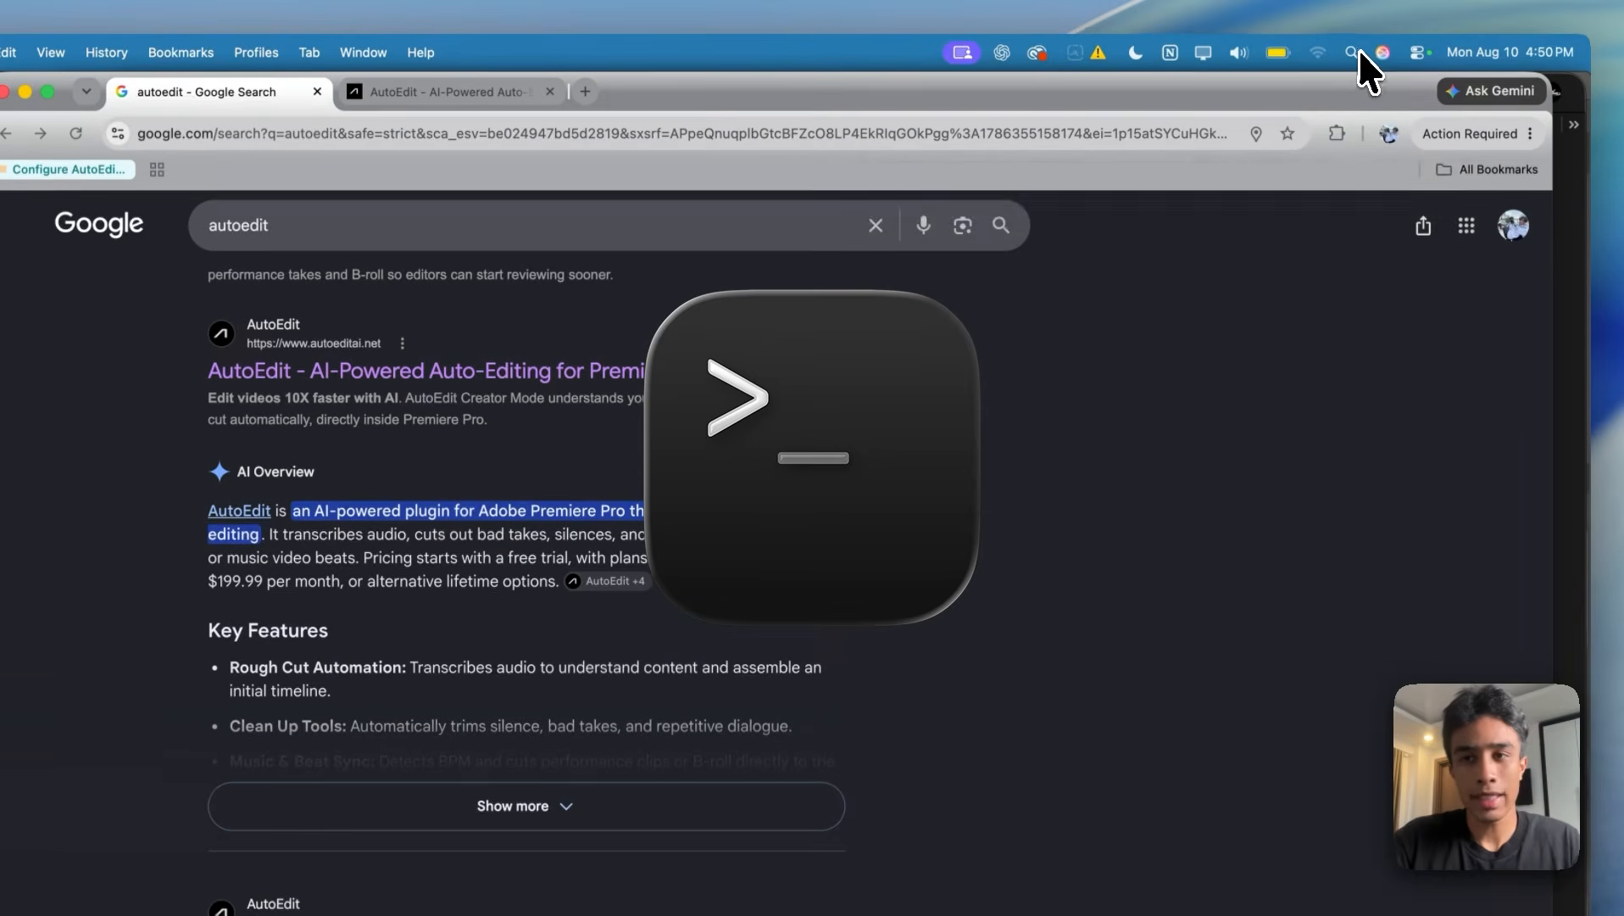
- Search the Mac for "terminal", launch Terminal and move its window lower over the browser
left_click(1353, 53)
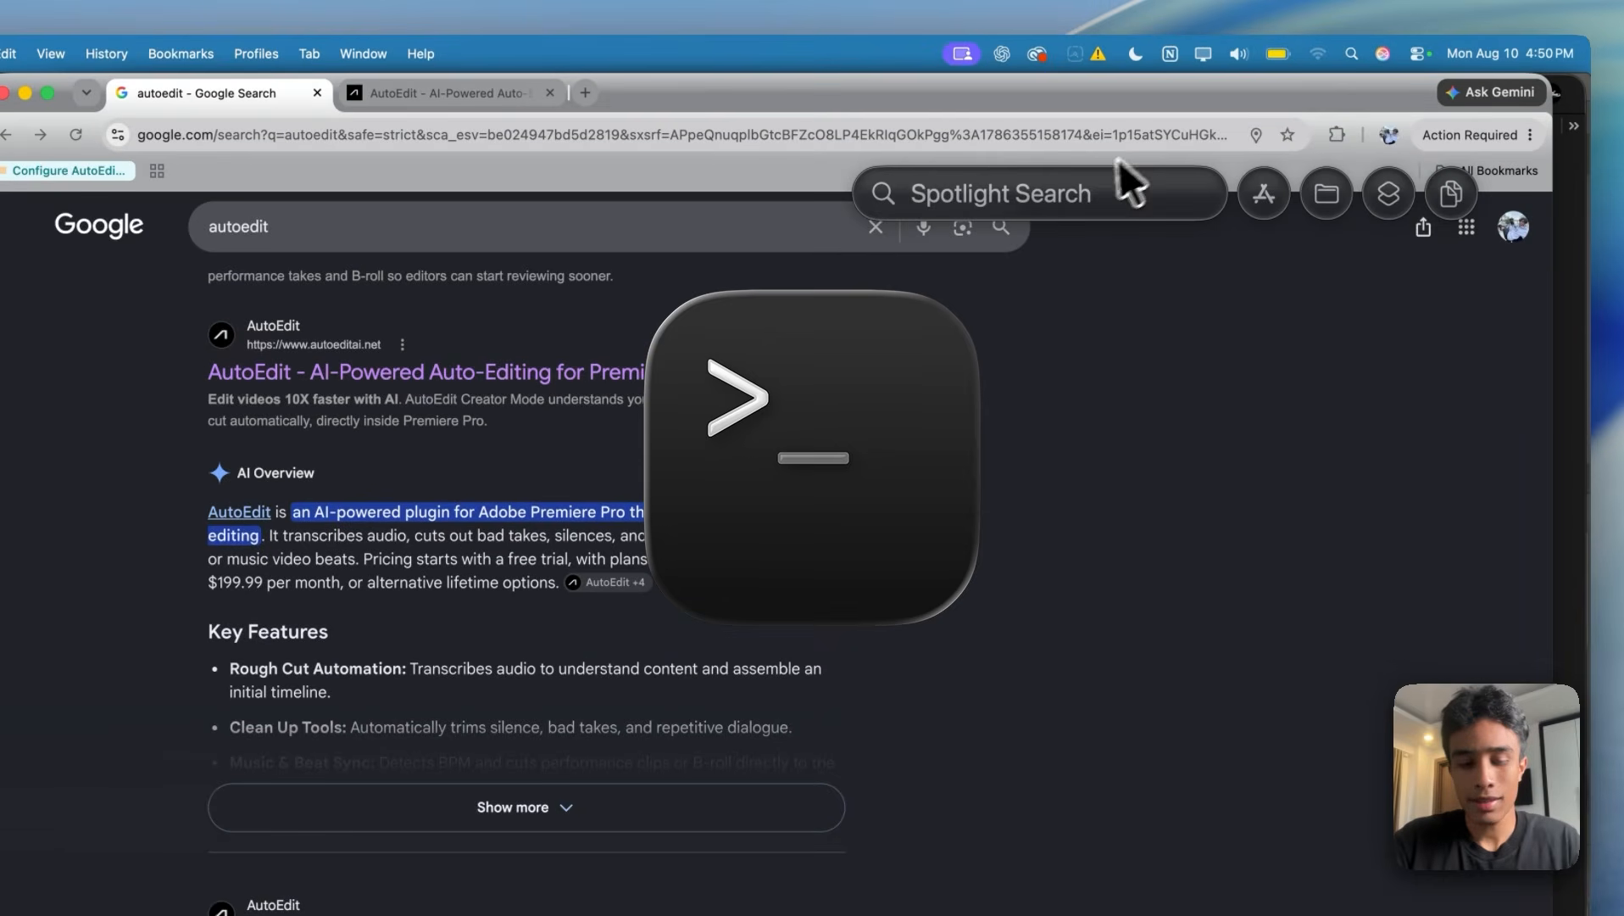
type("terminal")
key("Return")
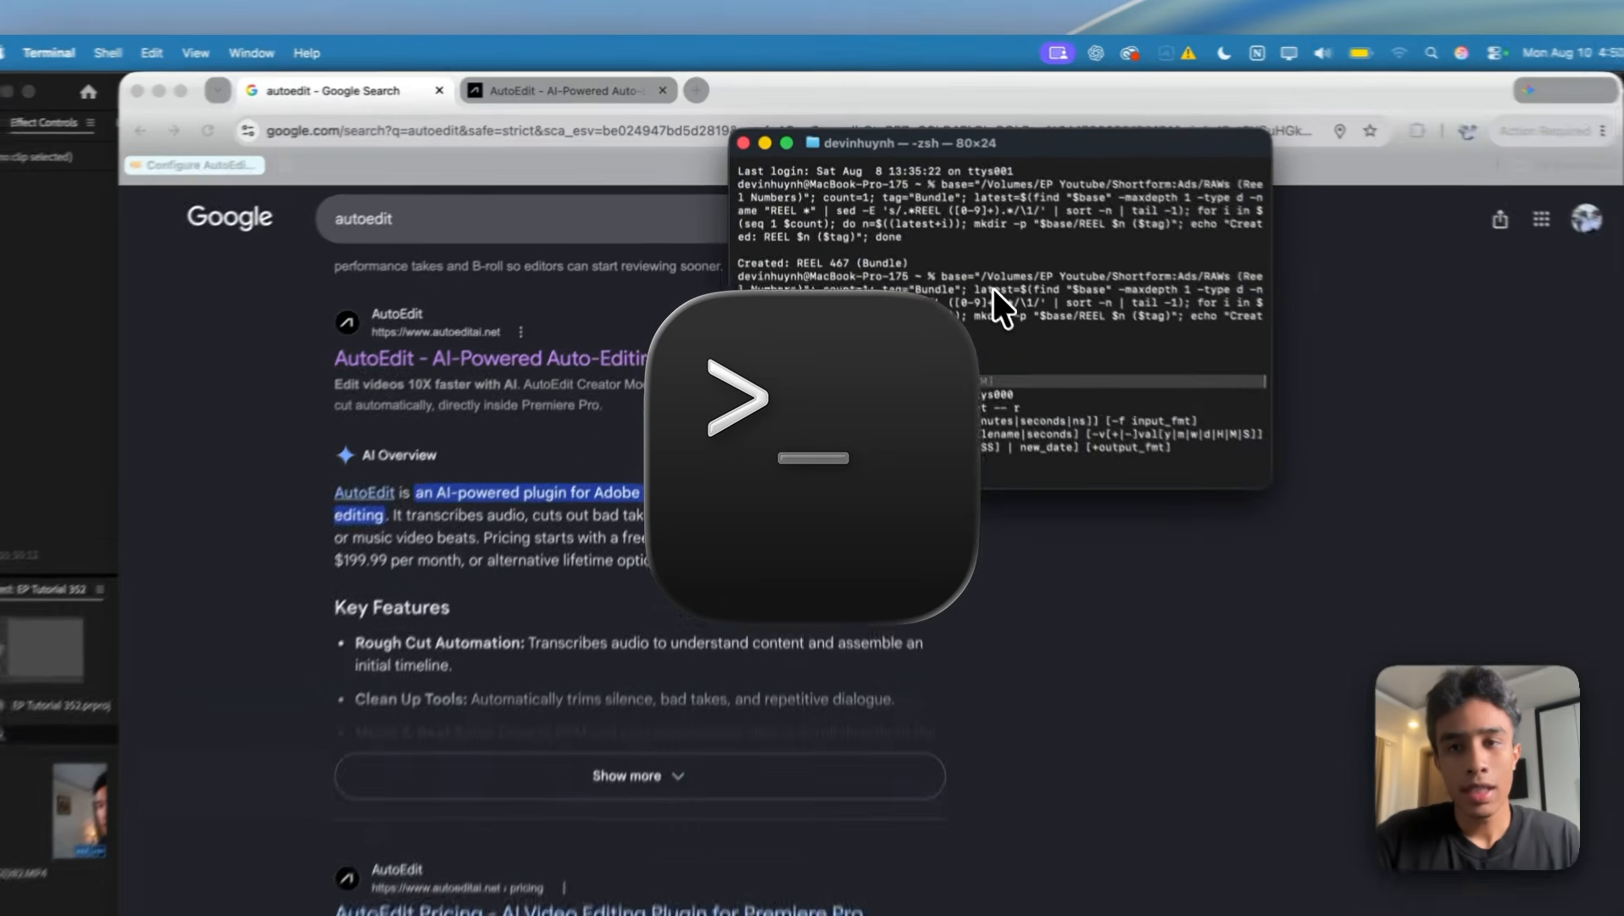
left_click_drag(983, 125, 938, 268)
left_click_drag(978, 332, 1051, 363)
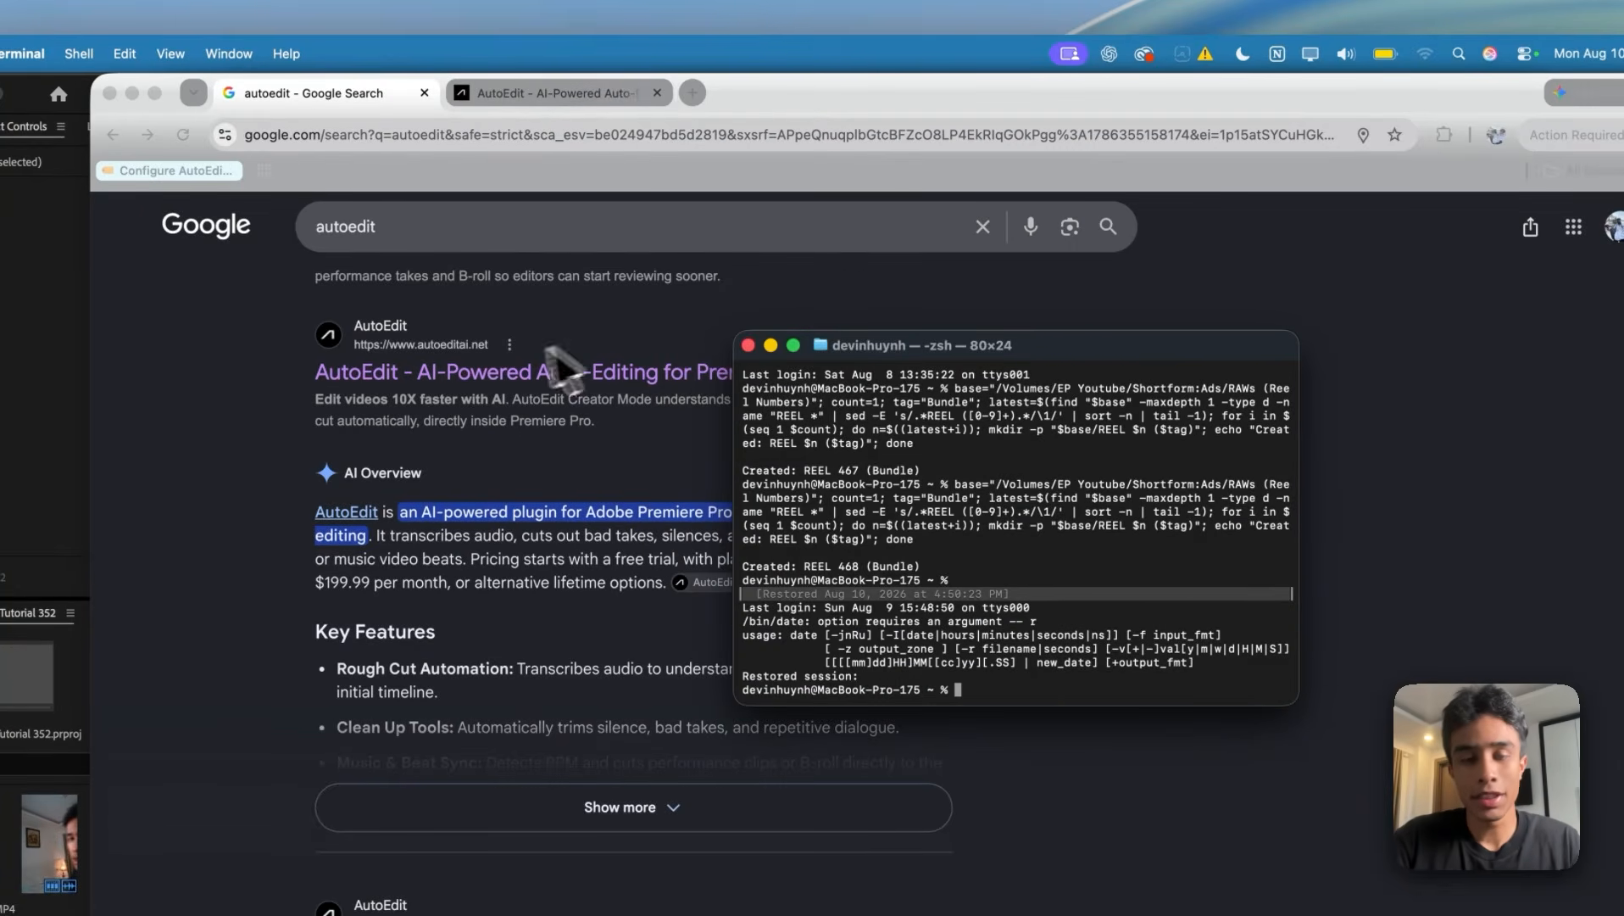
scroll(580, 344, "down", 2)
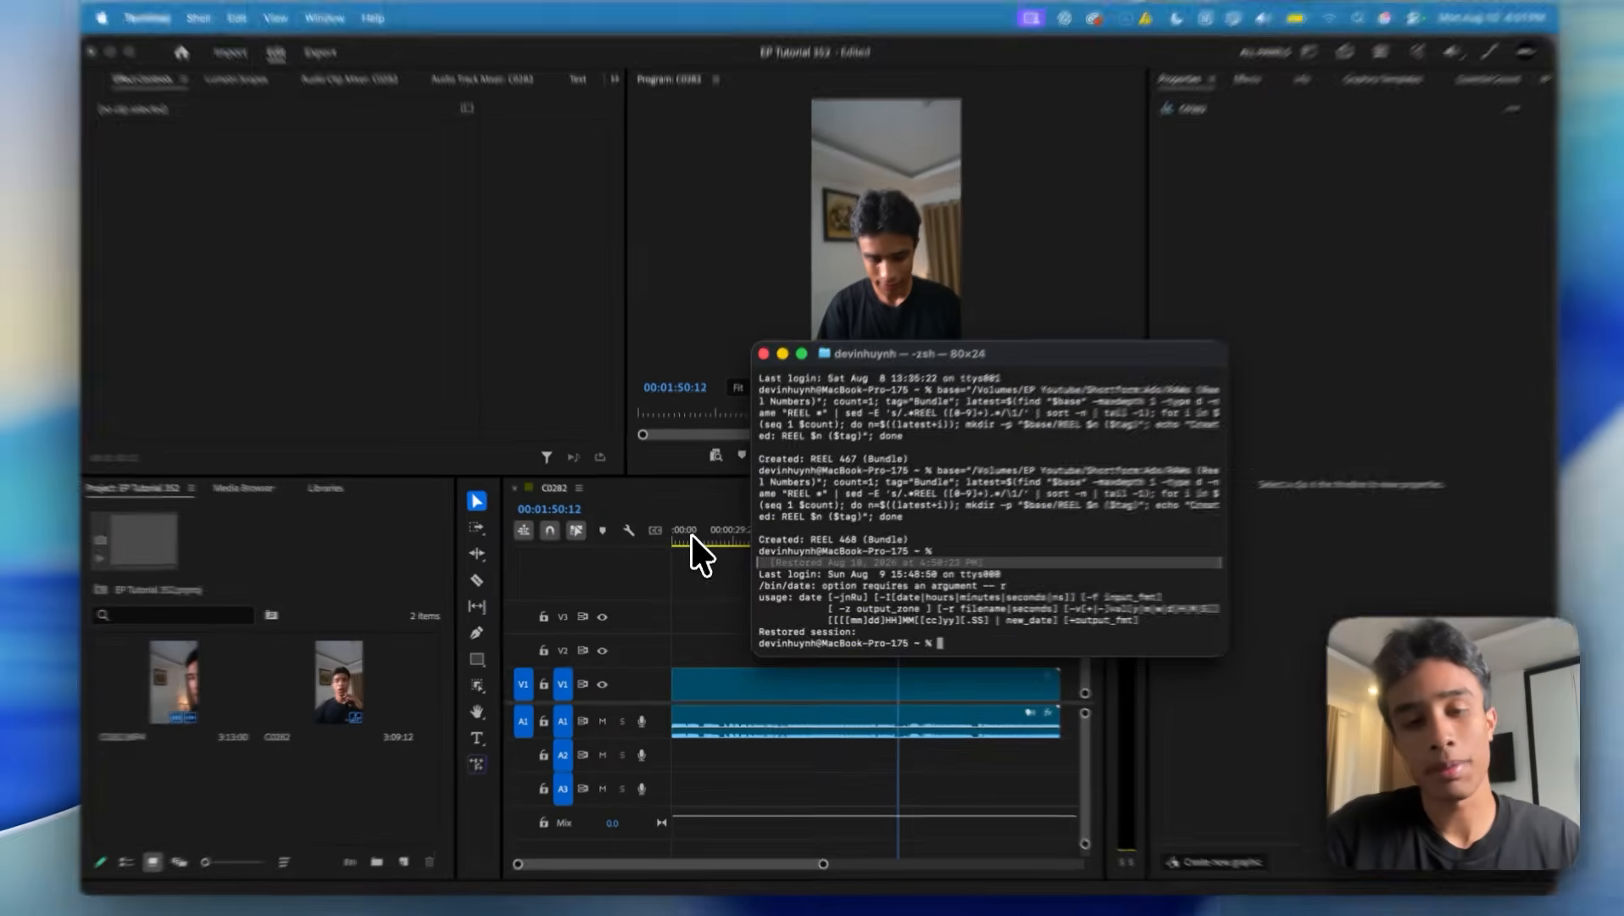
- Switch to Chrome and open the AutoEdit AI-Powered Auto-Editing for Premiere Pro website from the "autoedit" search results
left_click(690, 533)
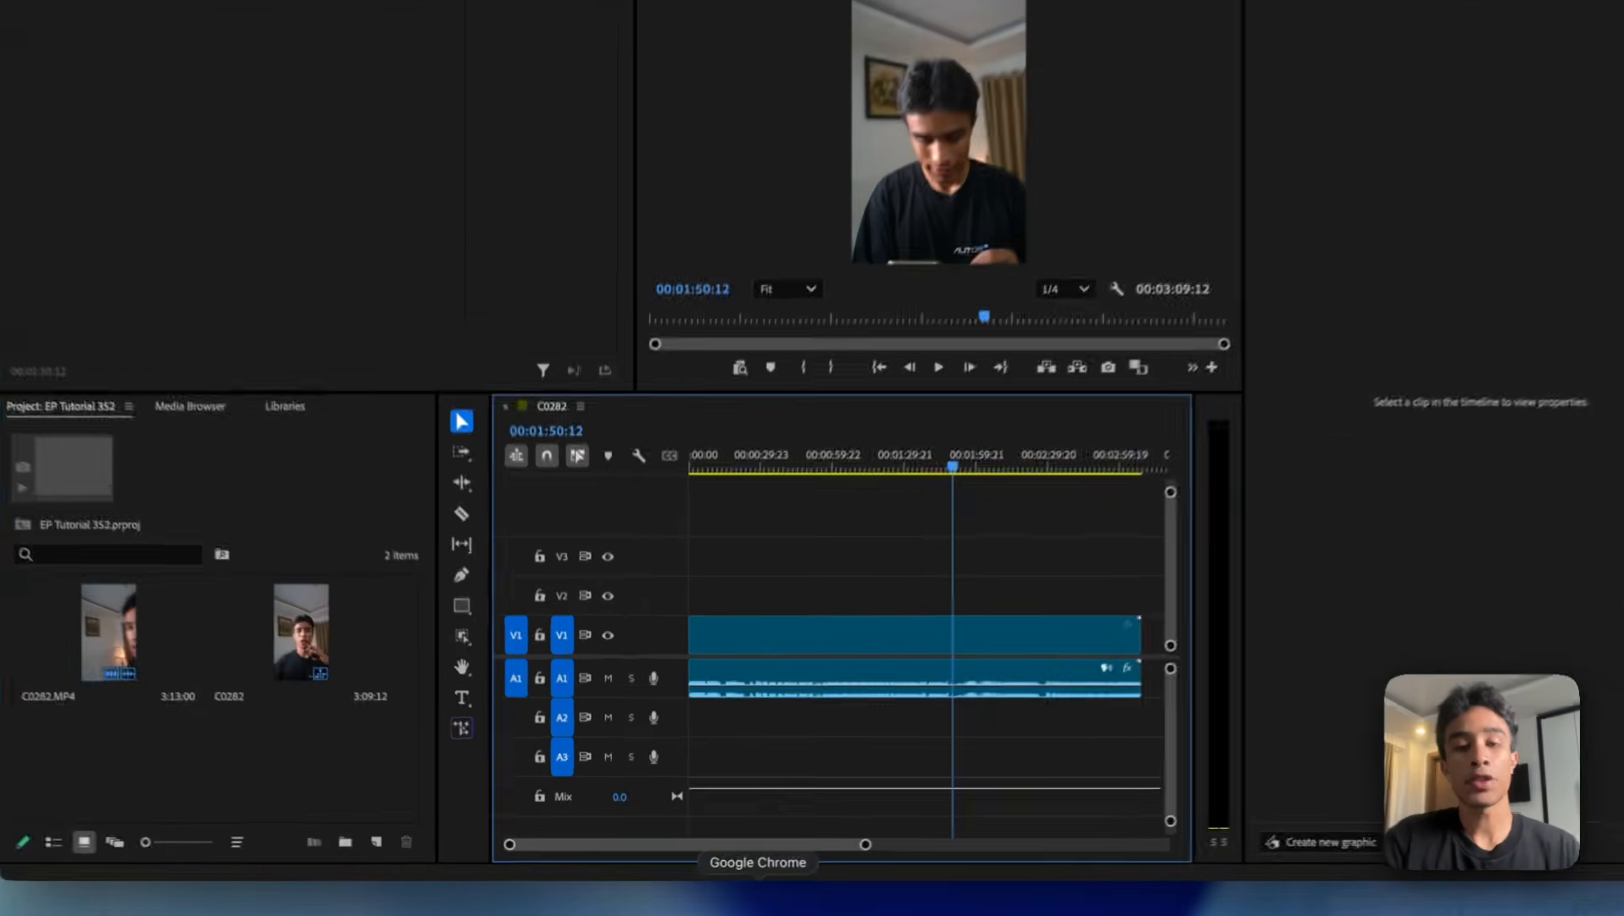
left_click(721, 900)
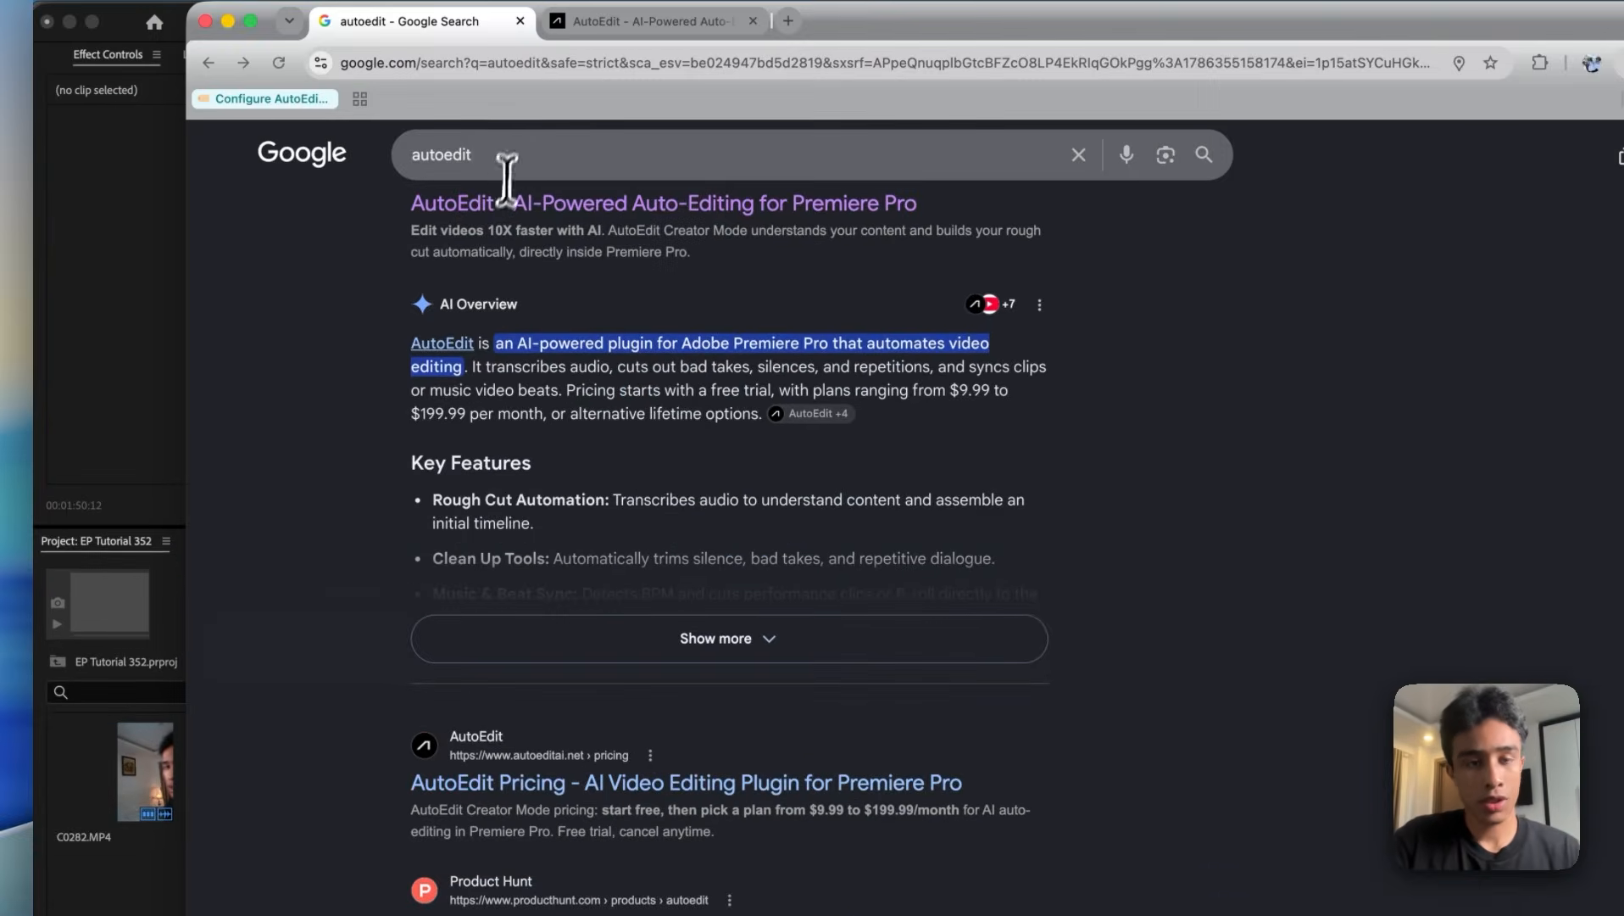
left_click(435, 11)
left_click_drag(483, 156, 420, 153)
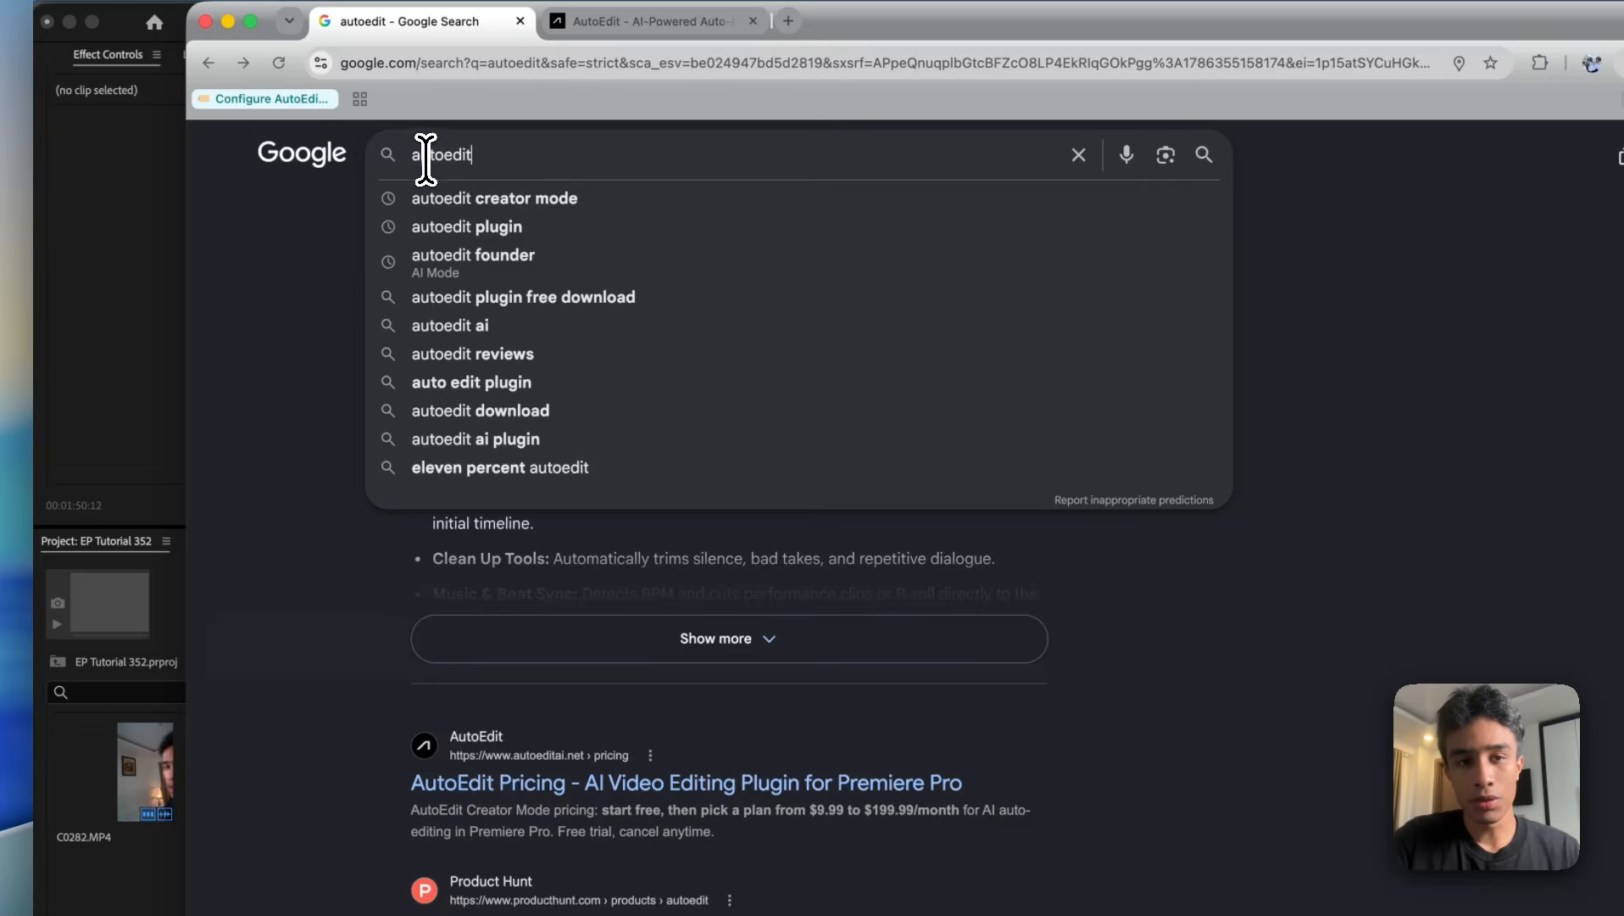
left_click(290, 362)
scroll(309, 593, "up", 5)
scroll(305, 683, "down", 3)
scroll(307, 687, "up", 2)
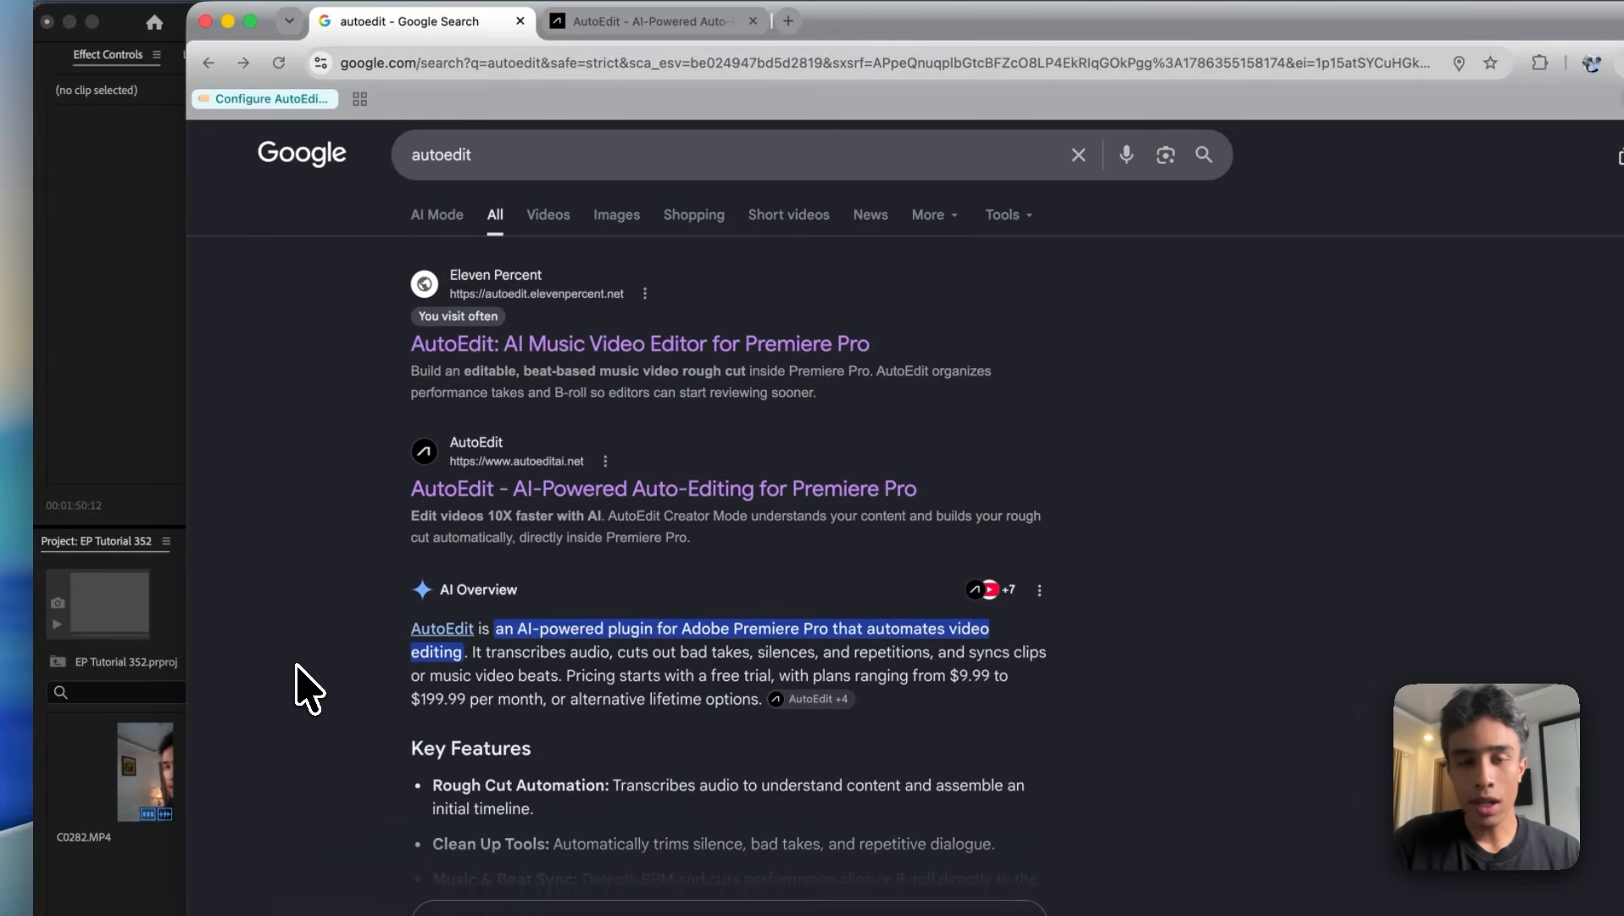
left_click(508, 490)
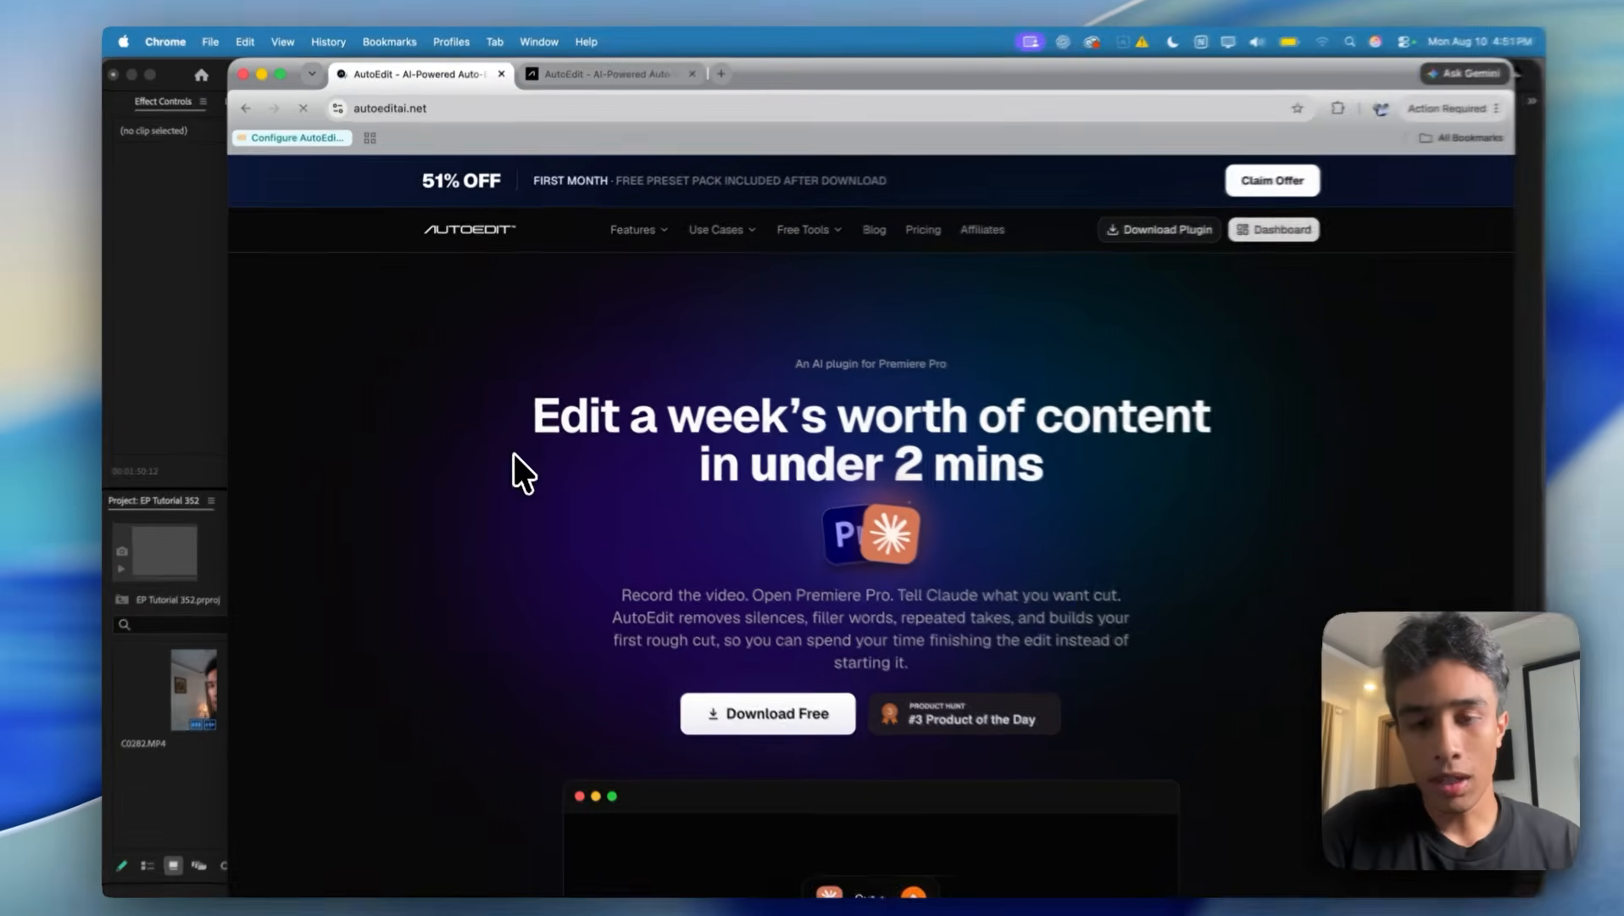
- Download the free AutoEdit plugin installer from the website's home page
scroll(843, 610, "down", 1)
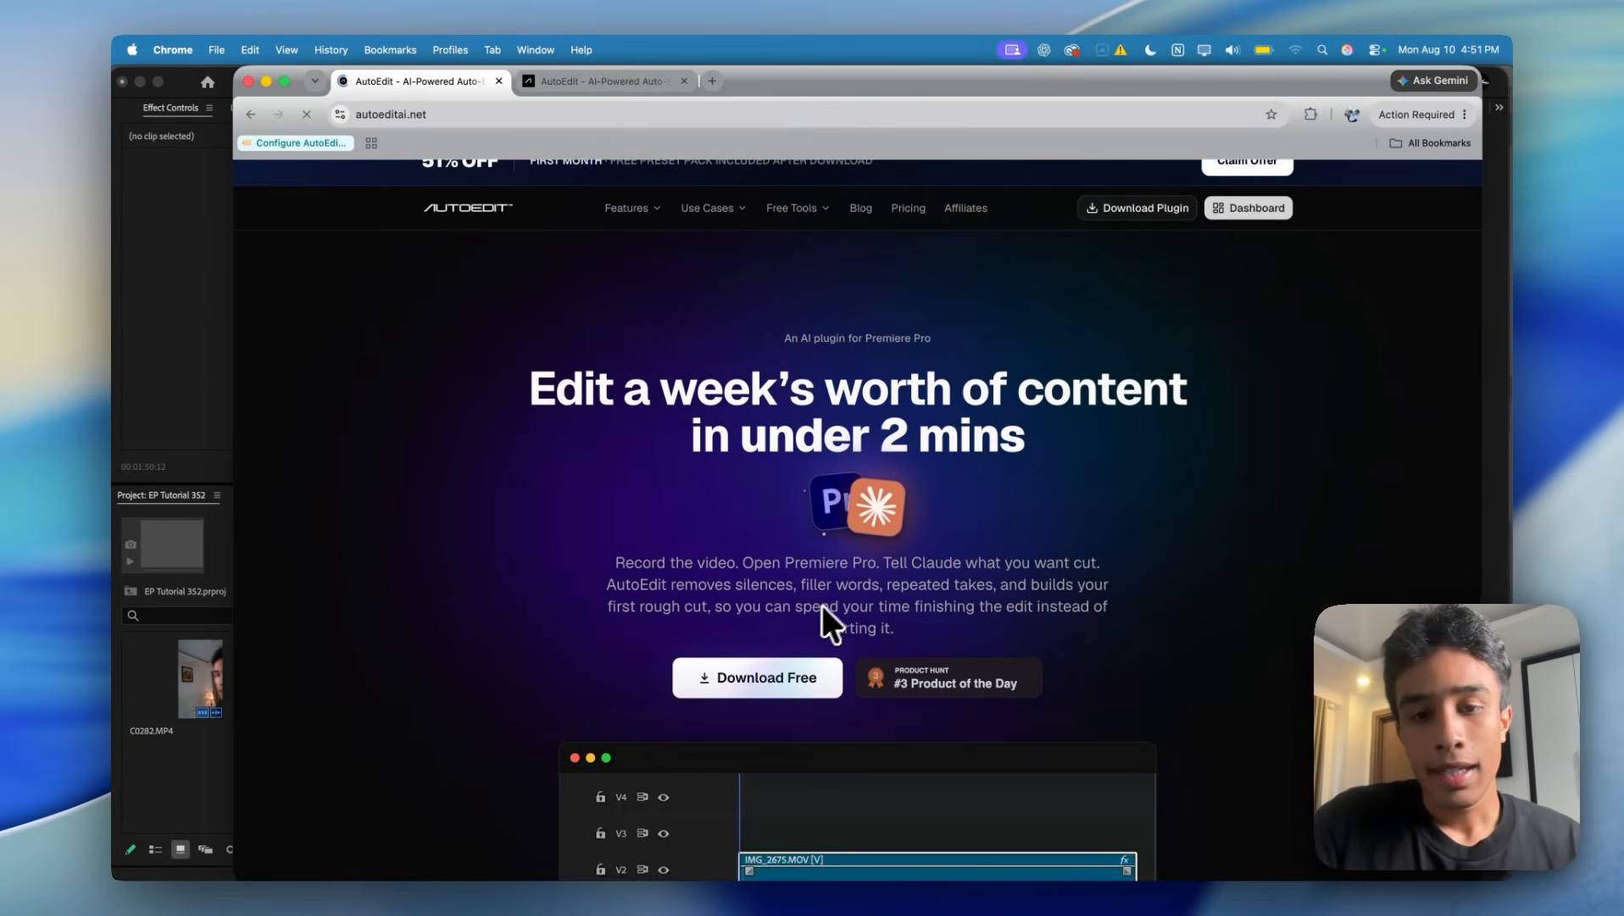
scroll(781, 645, "down", 3)
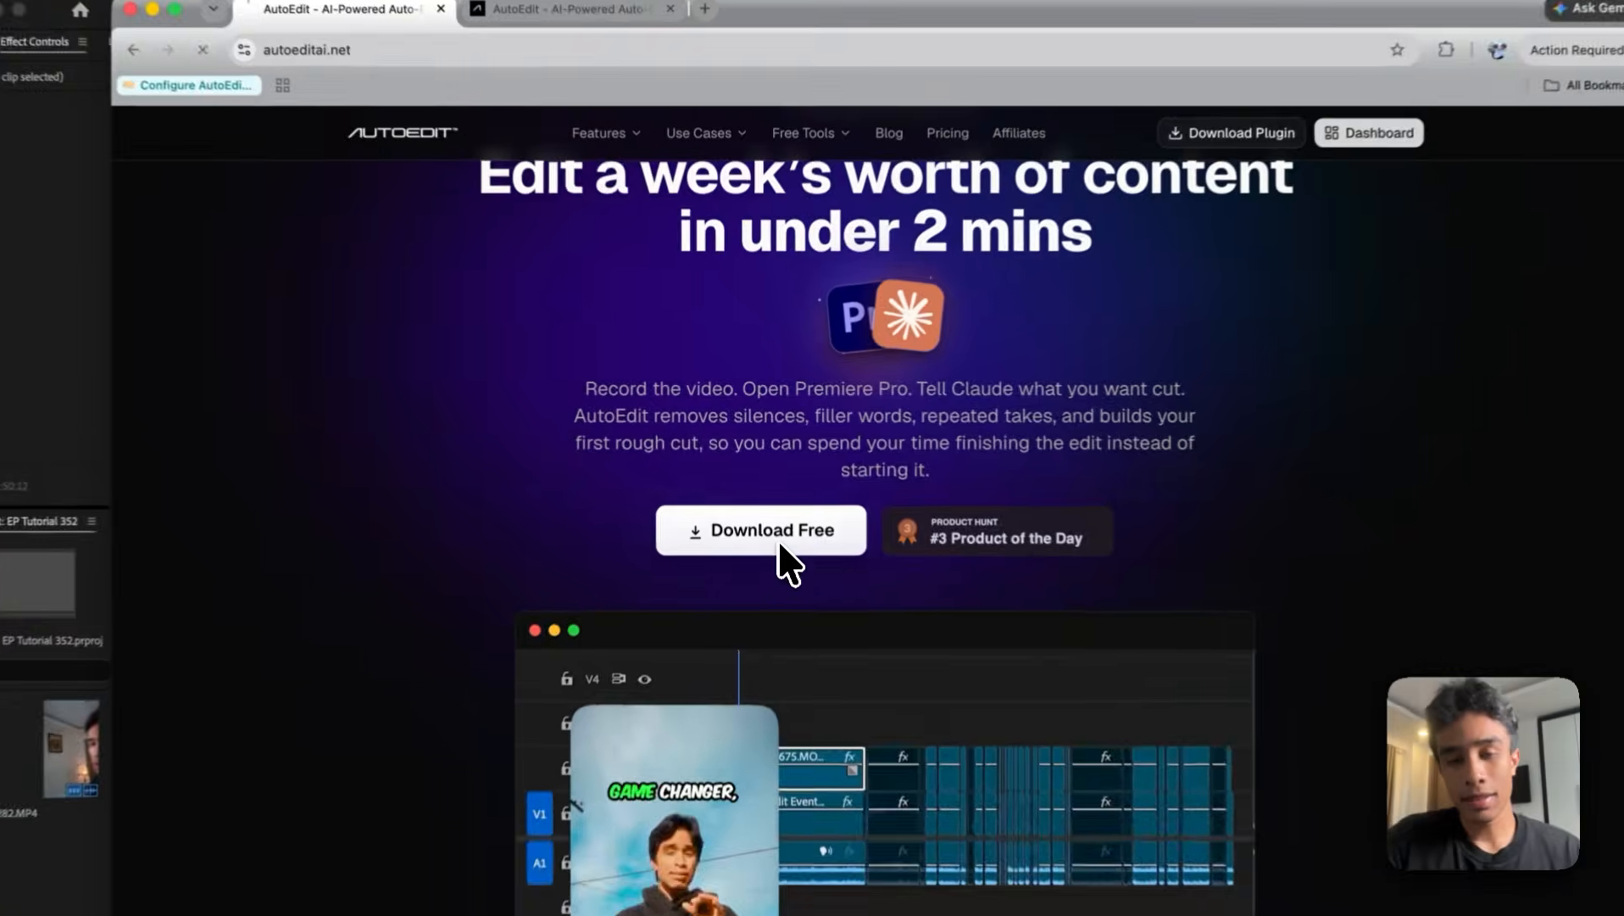
left_click(772, 507)
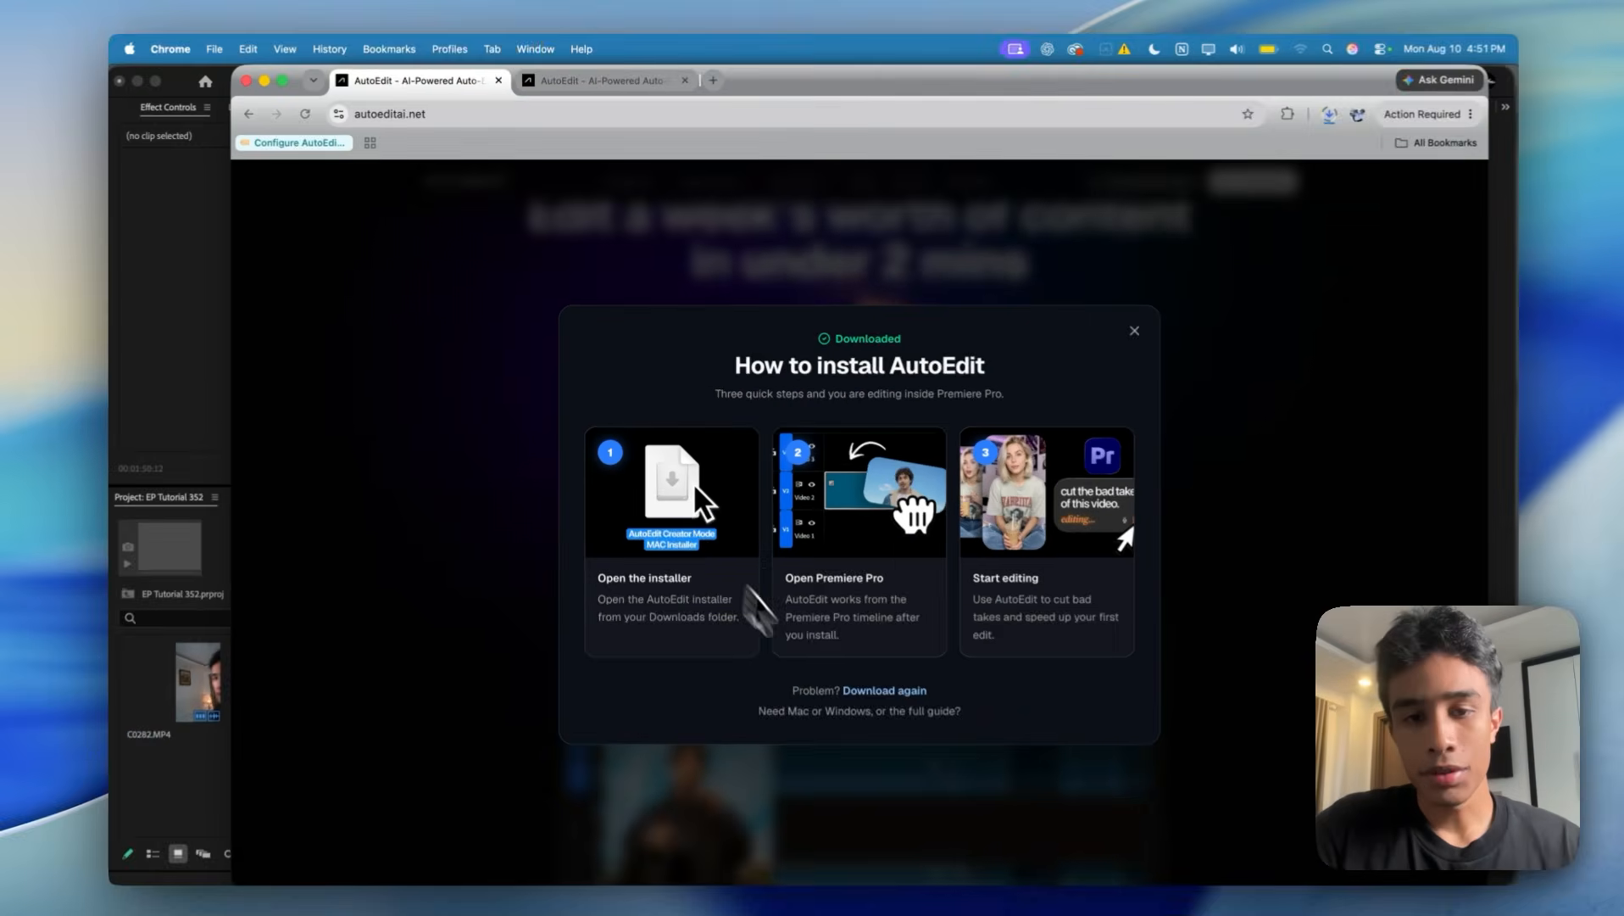
- Show the downloaded AutoEdit-2.6.1-mac.pkg in the Downloads folder and preview the file briefly
left_click(1328, 114)
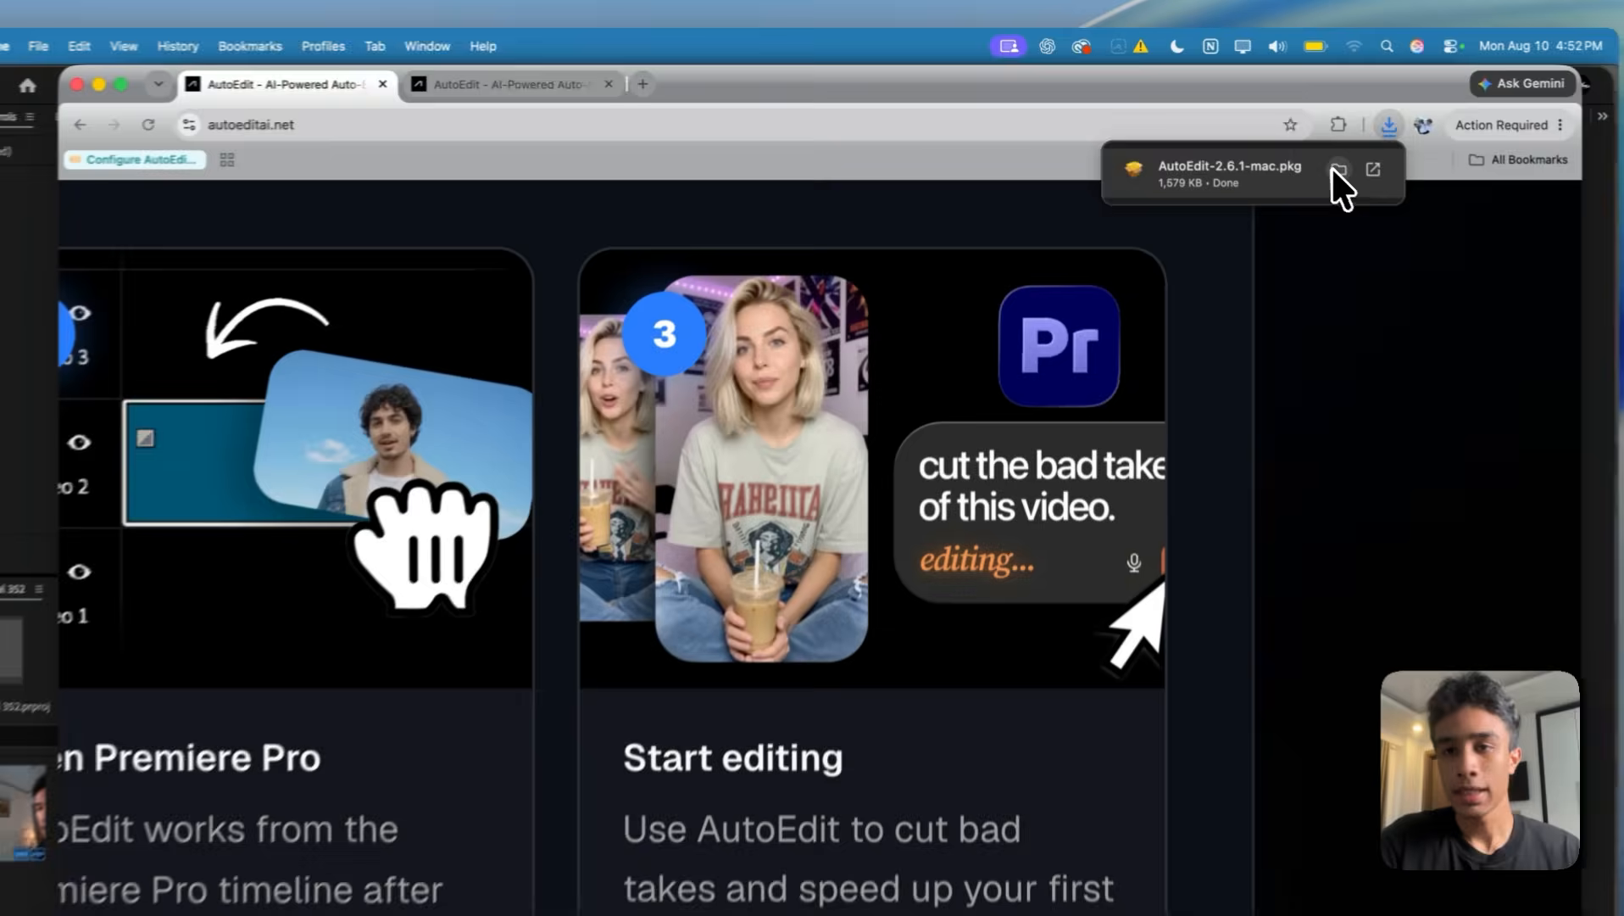
left_click(1339, 170)
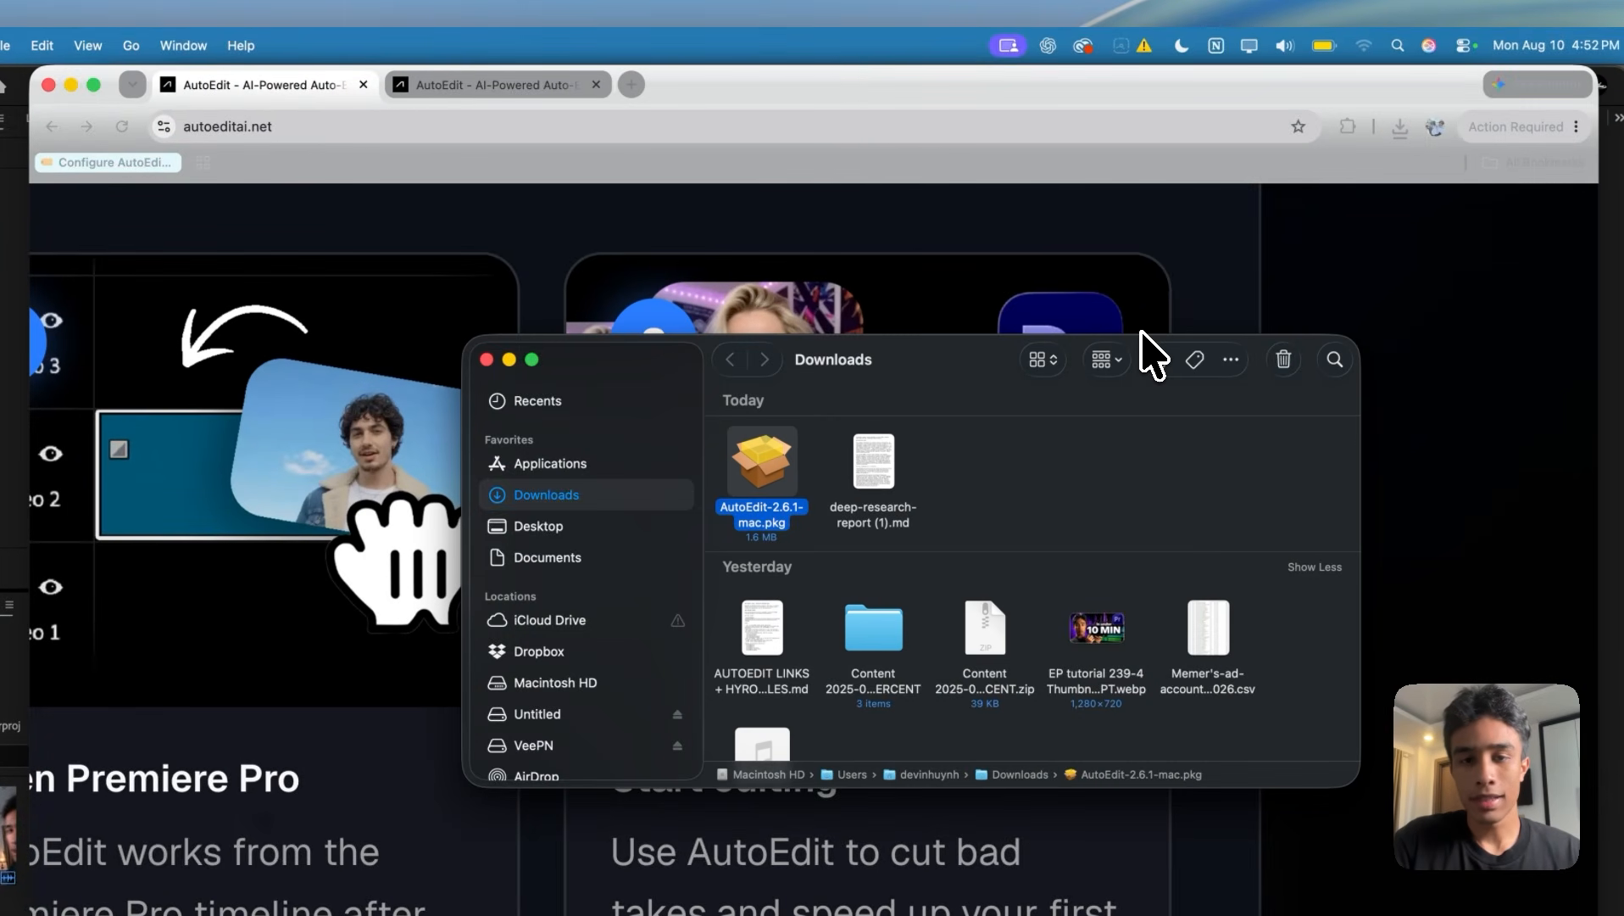
key("space")
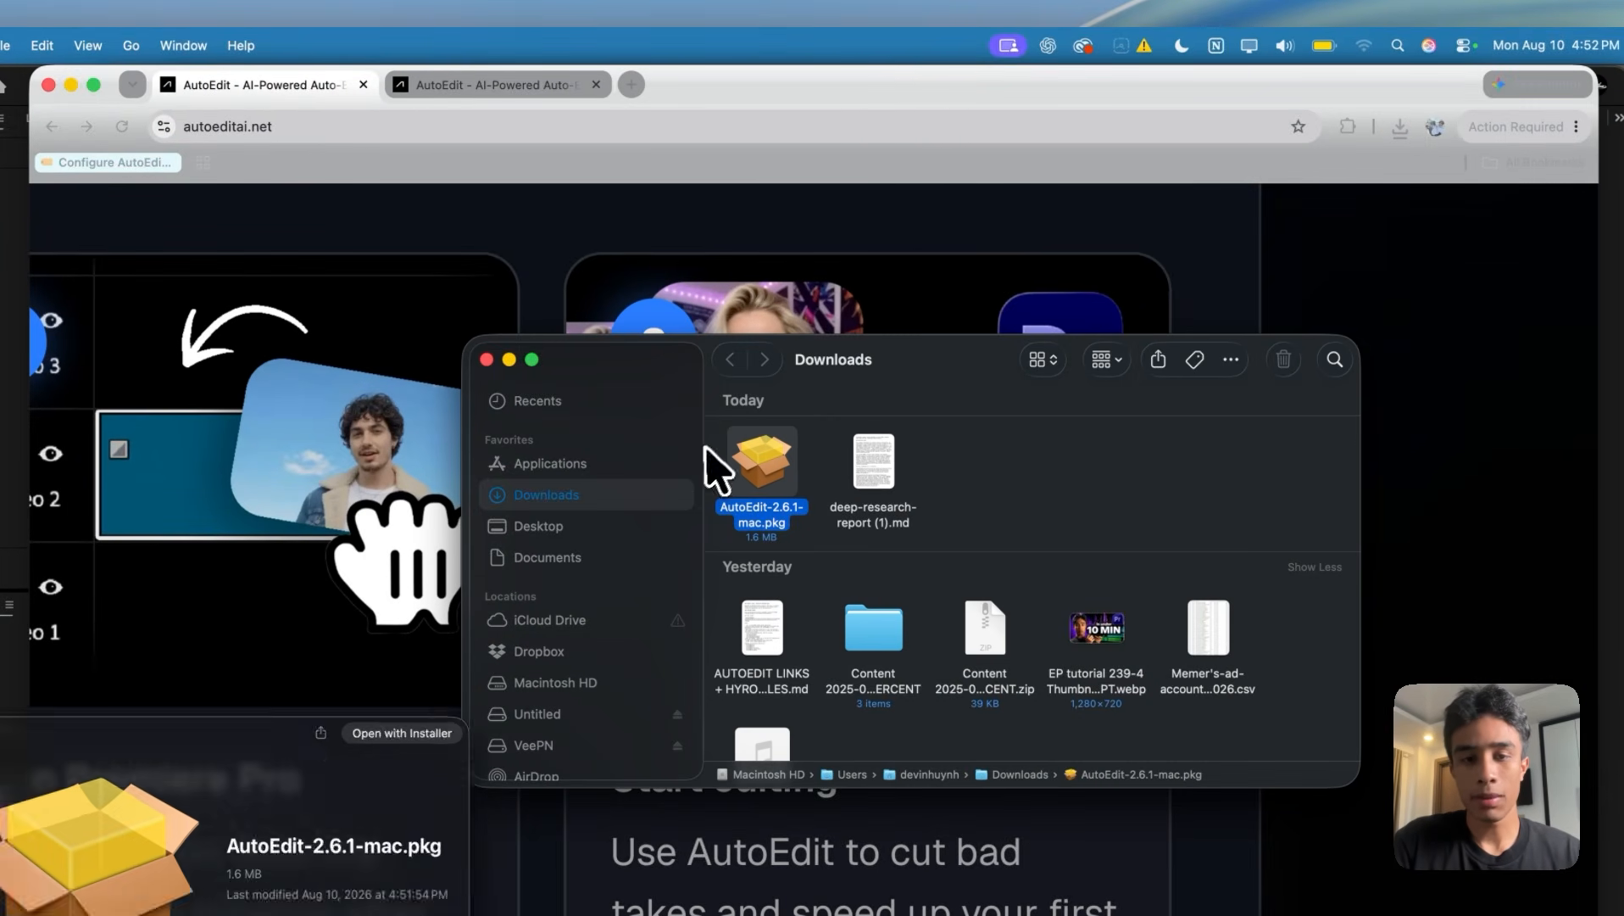
key("space")
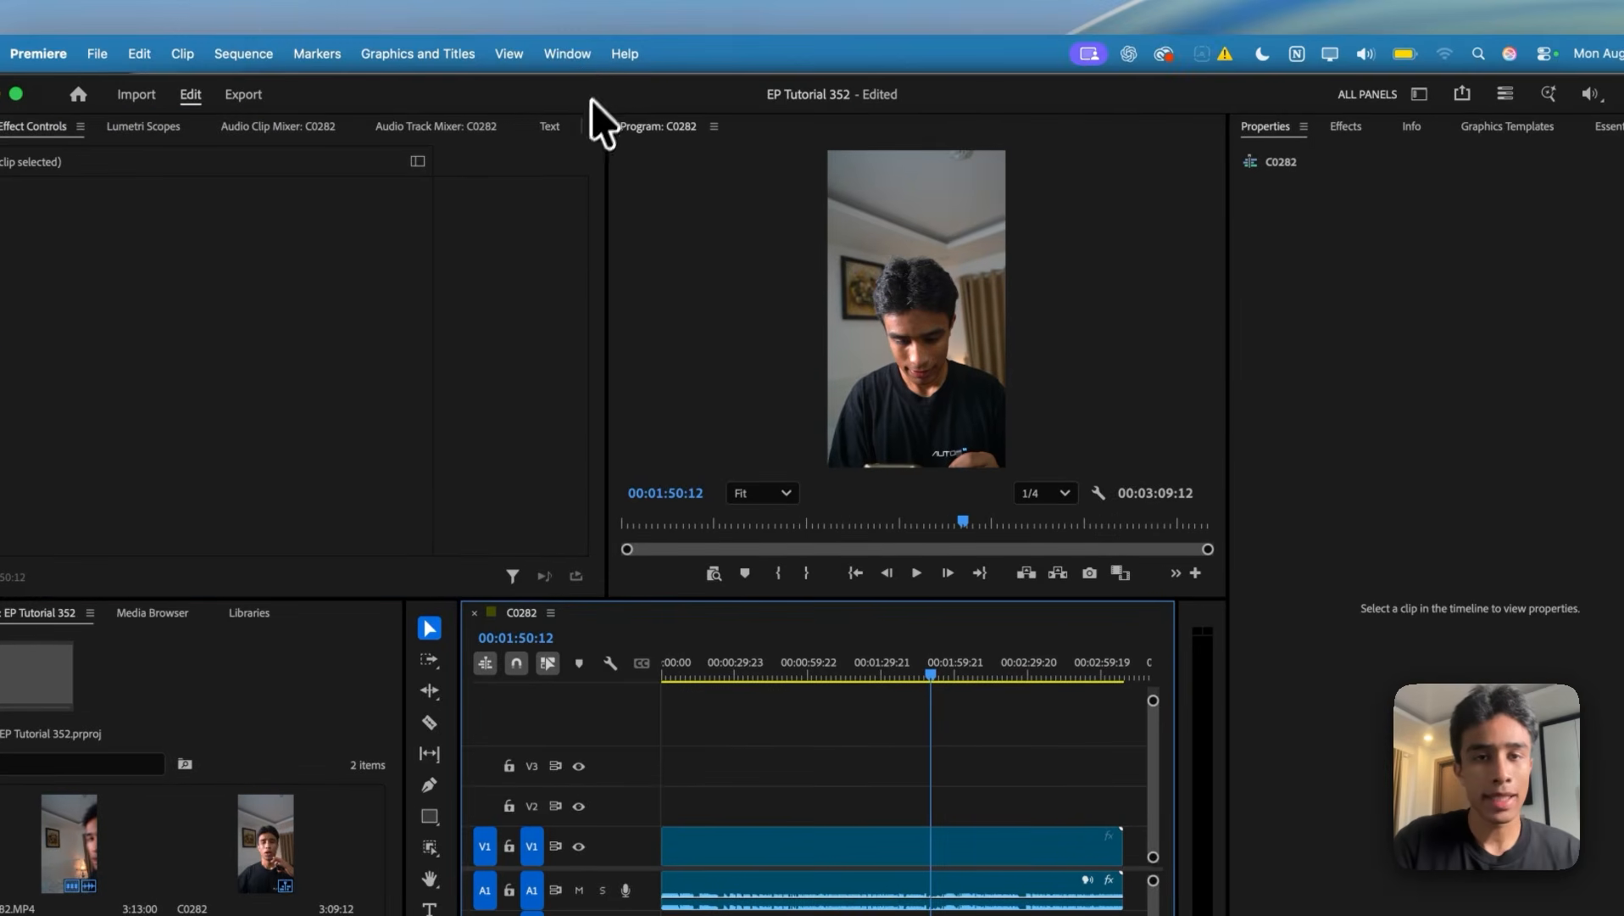
- Open the AutoEdit Creator Mode extension in Premiere and return to the project from the Downloads window
left_click(574, 52)
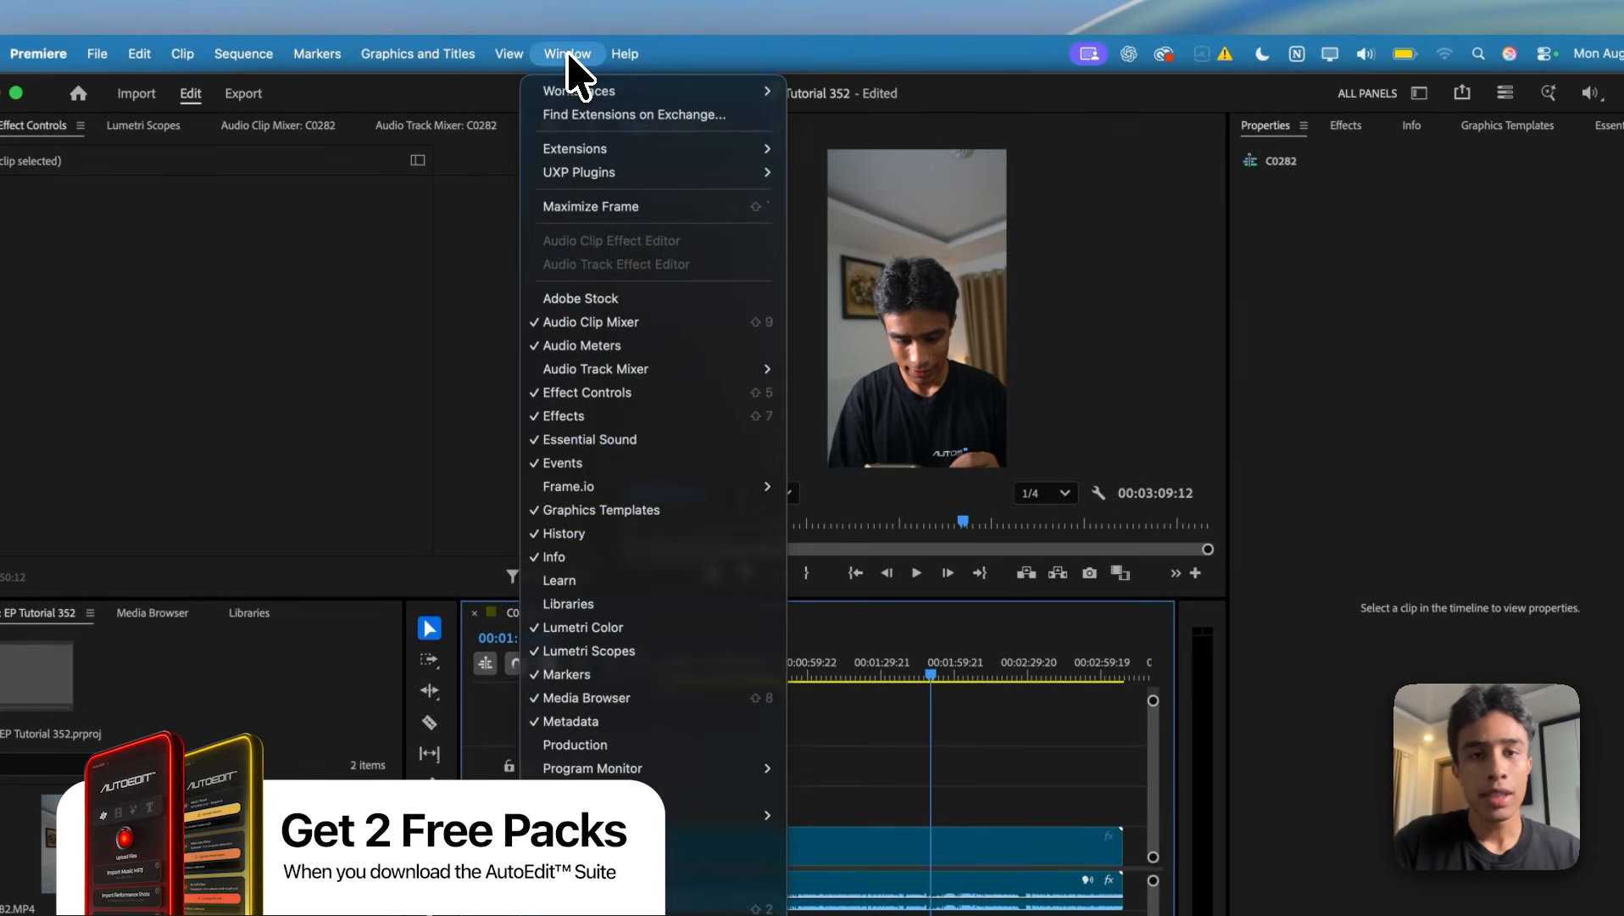
mouse_move(580, 145)
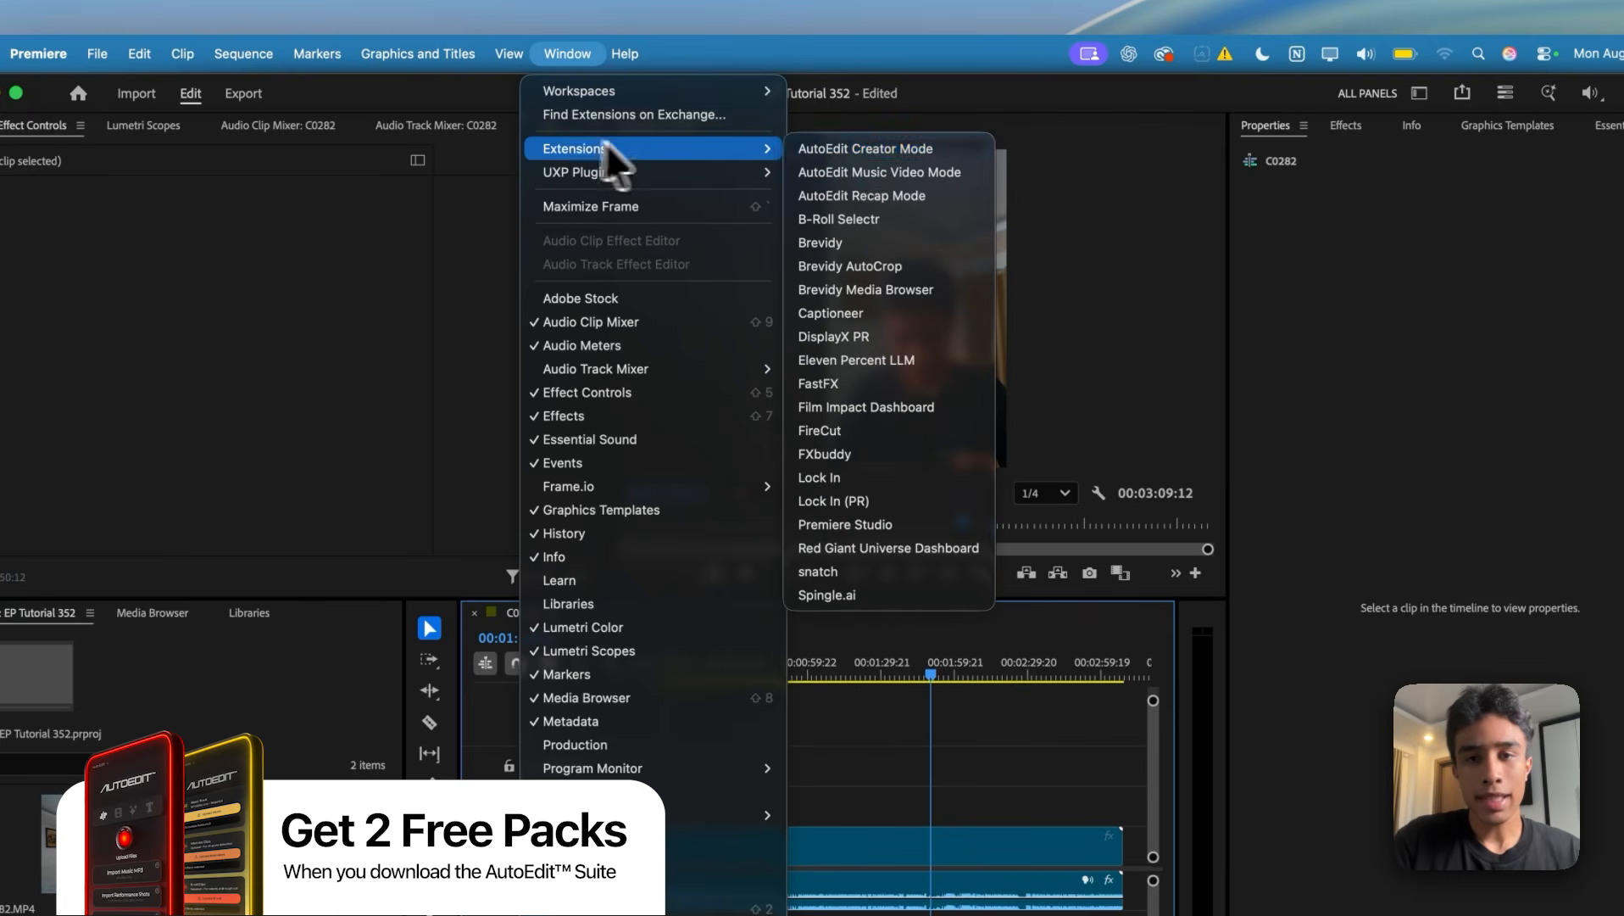
left_click(954, 152)
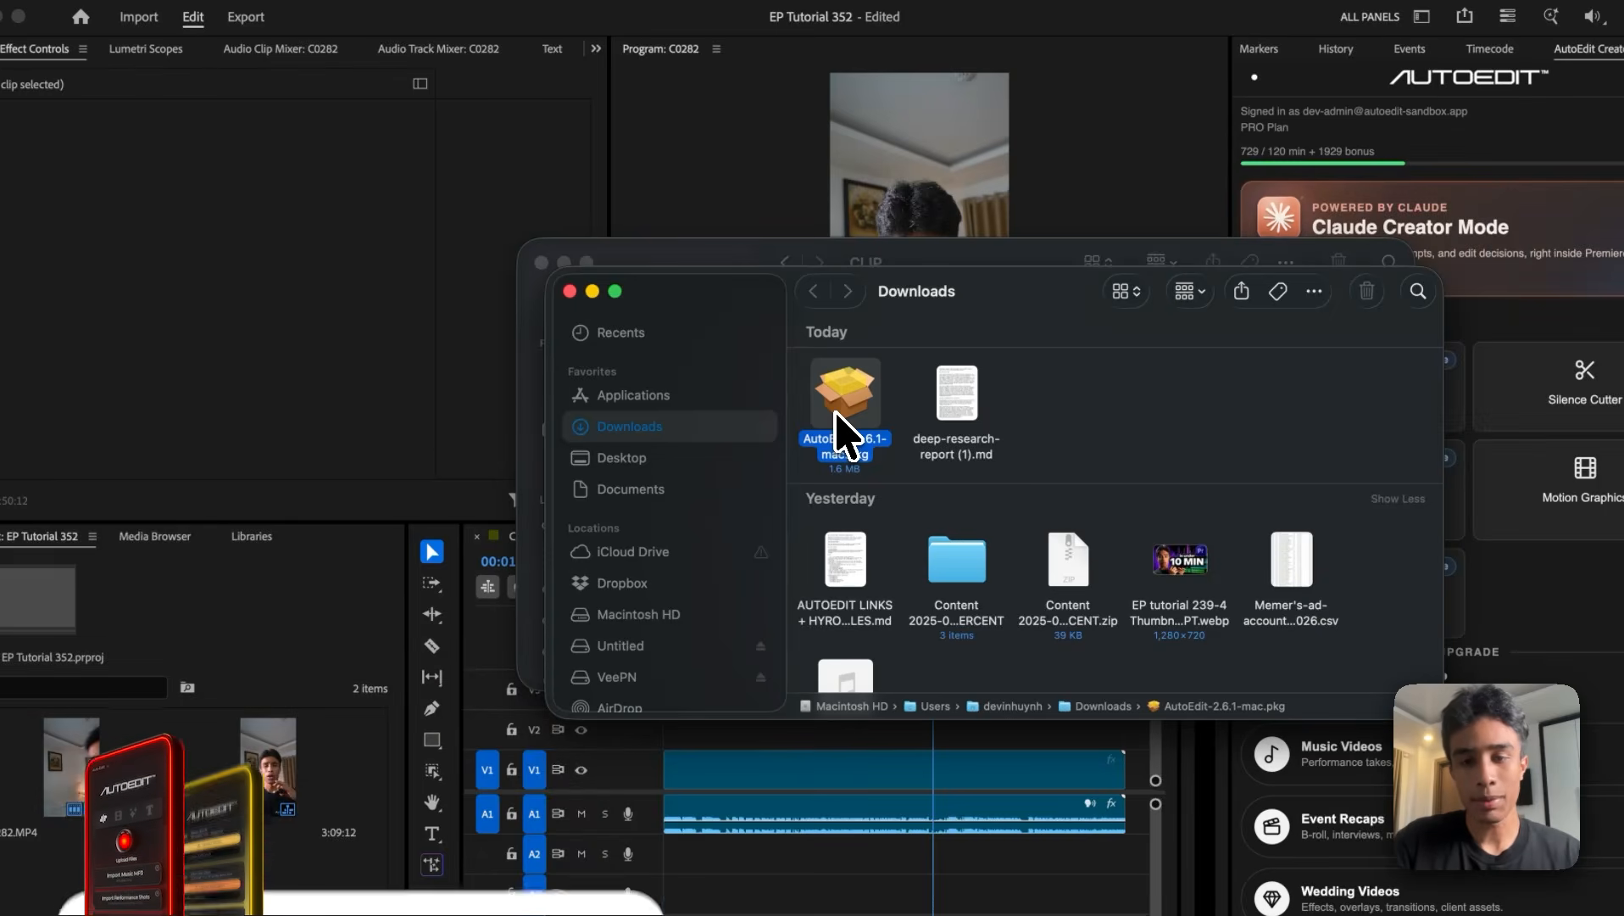
left_click(437, 471)
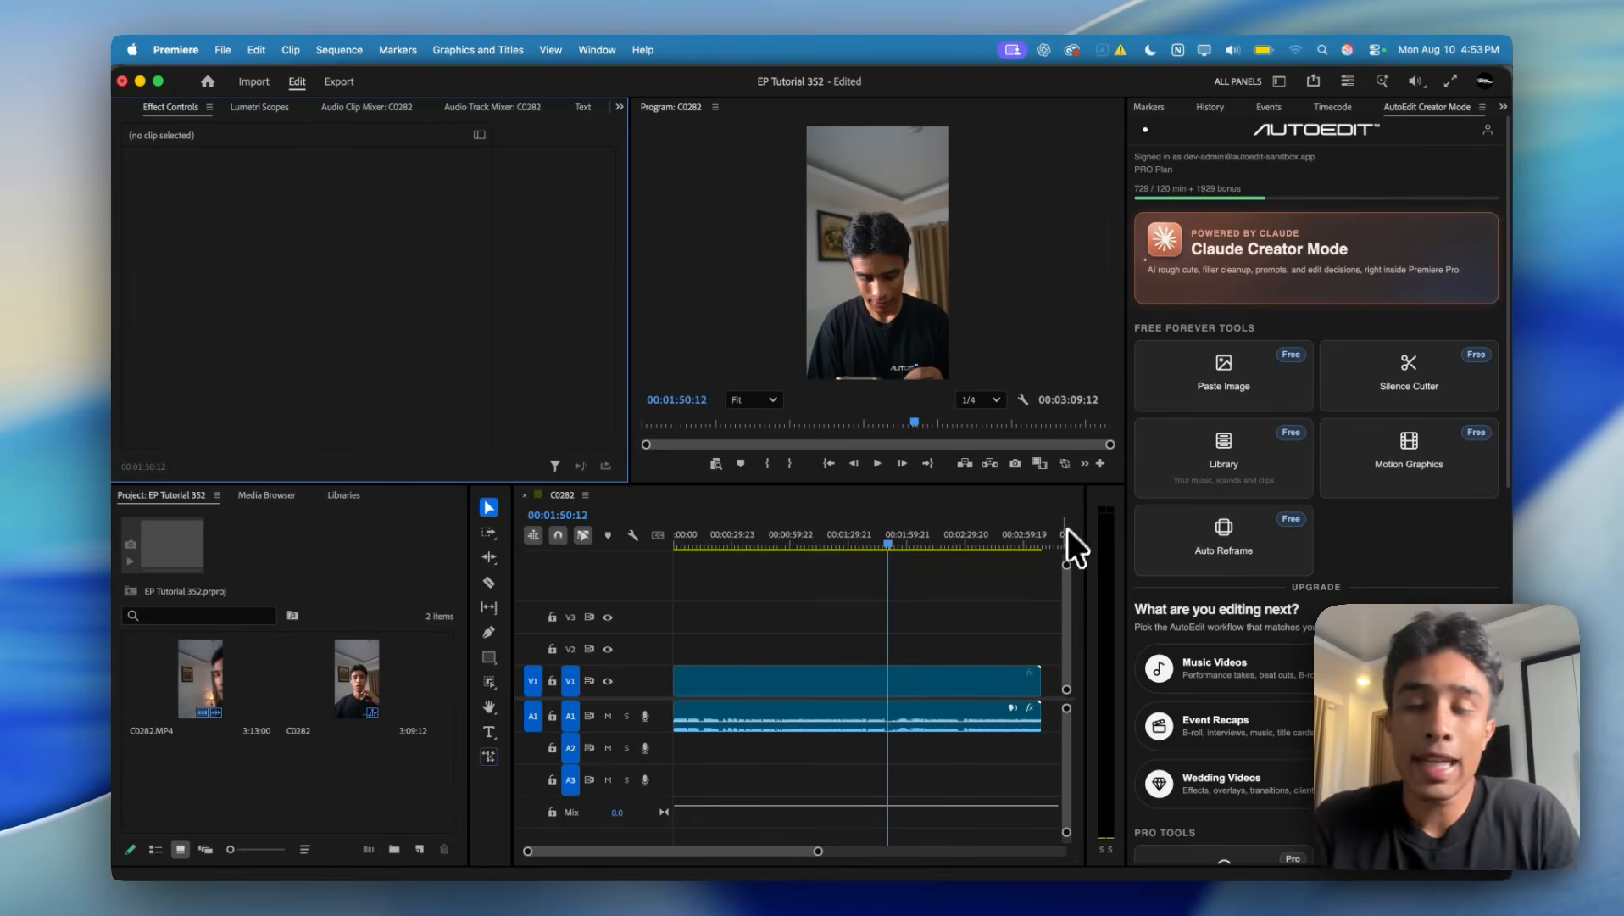
- Review the C0282 footage around 00:01:52:22 and set the program monitor's zoom level back to Fit
left_click(899, 539)
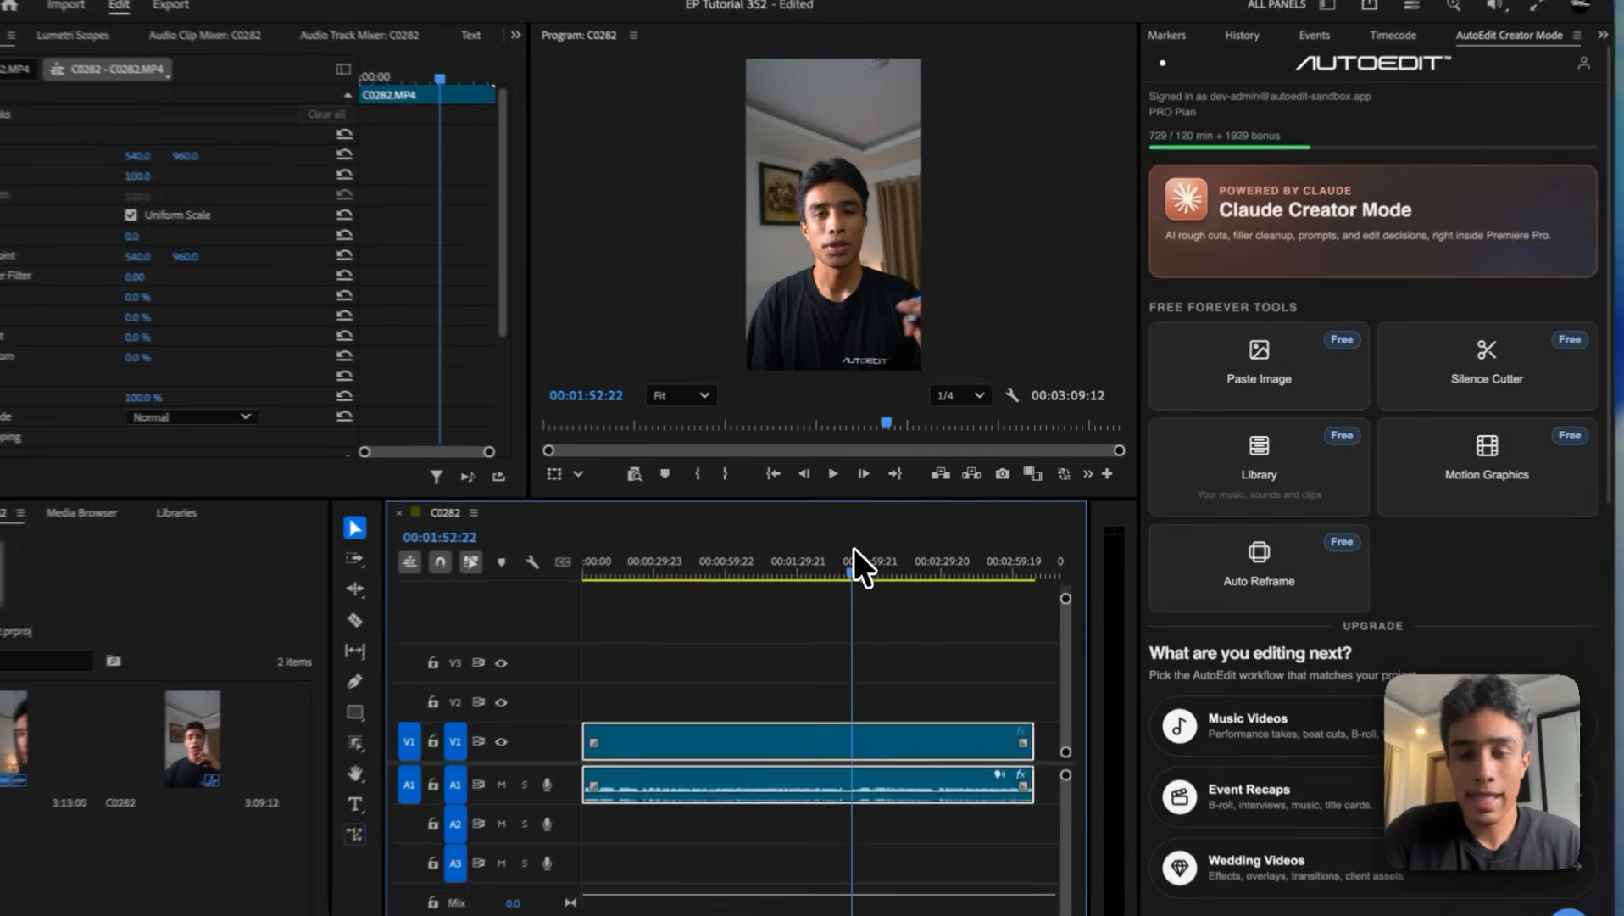
left_click(893, 534)
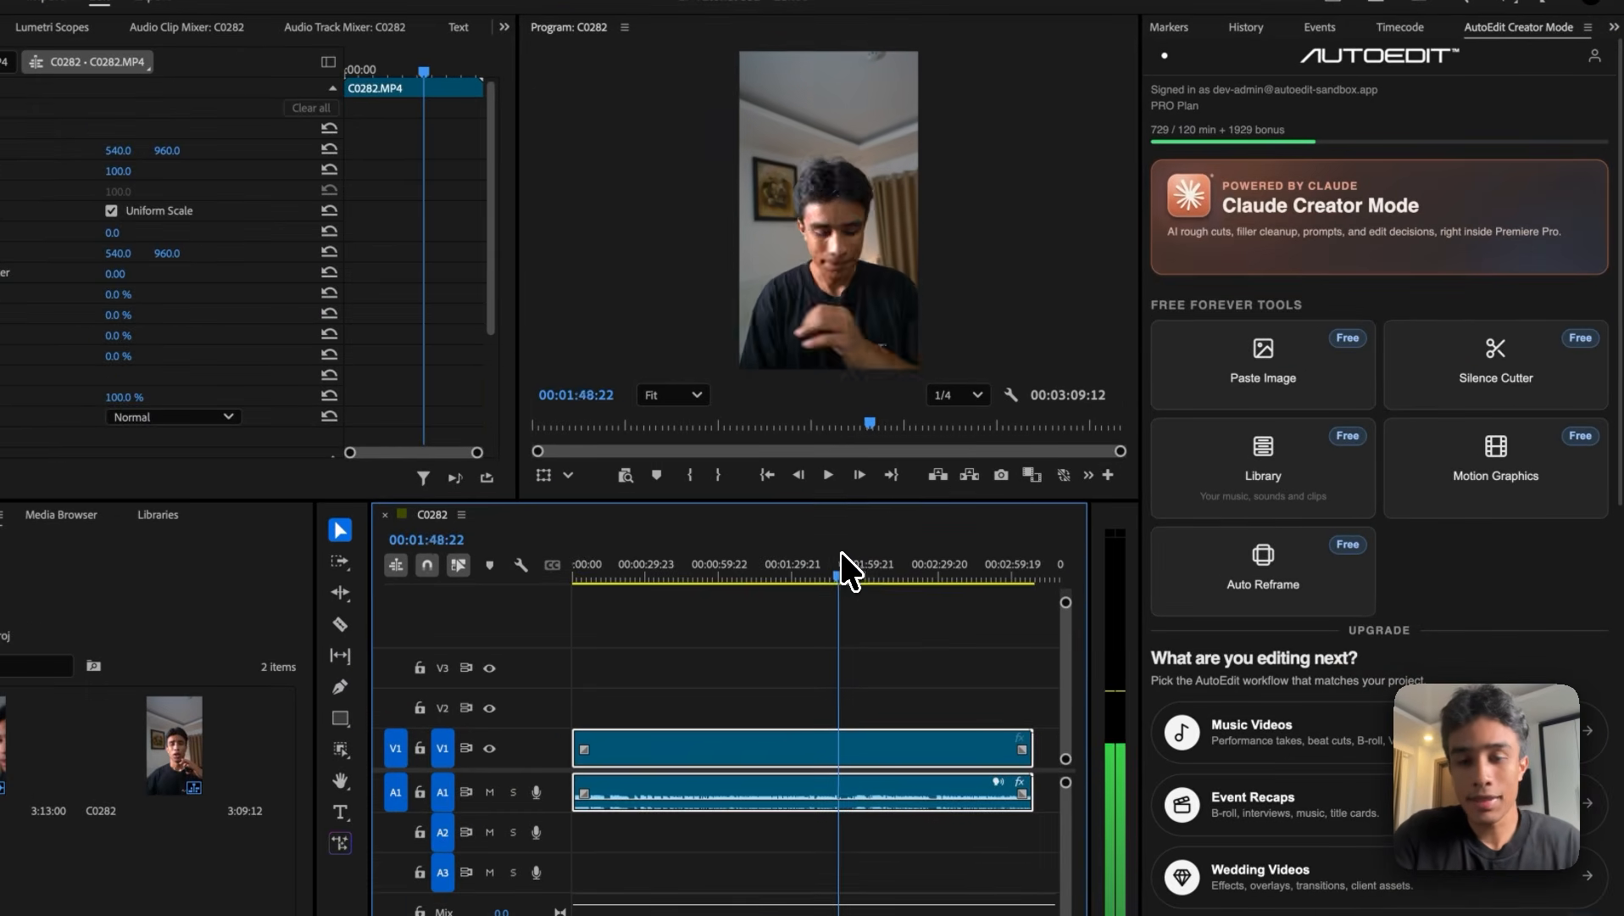
scroll(857, 310, "up", 2)
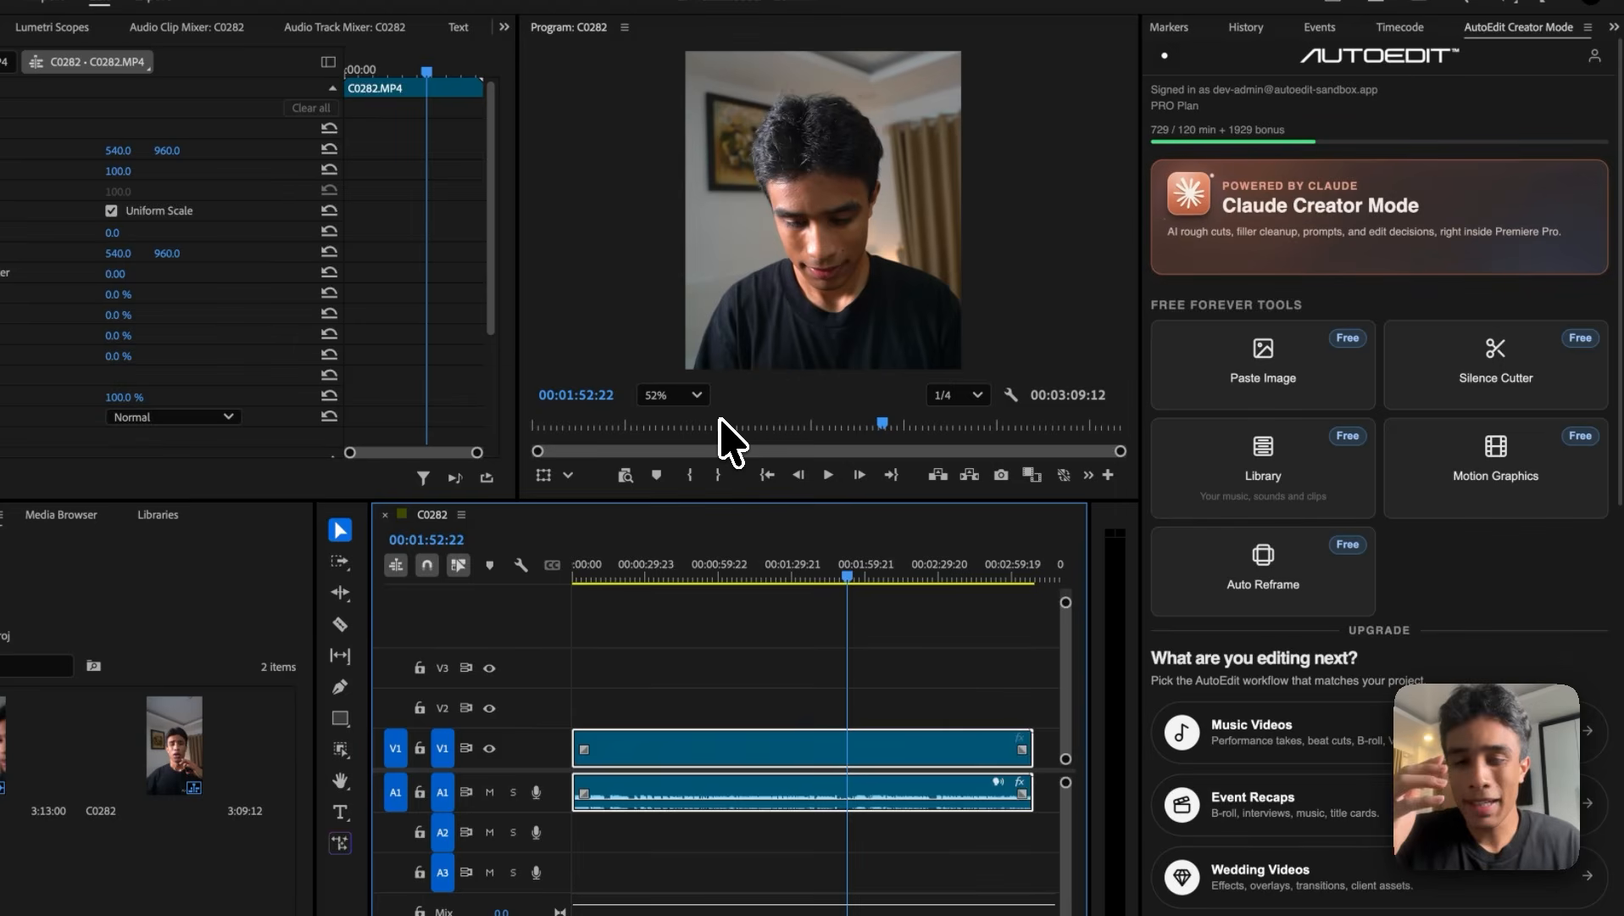
left_click(697, 396)
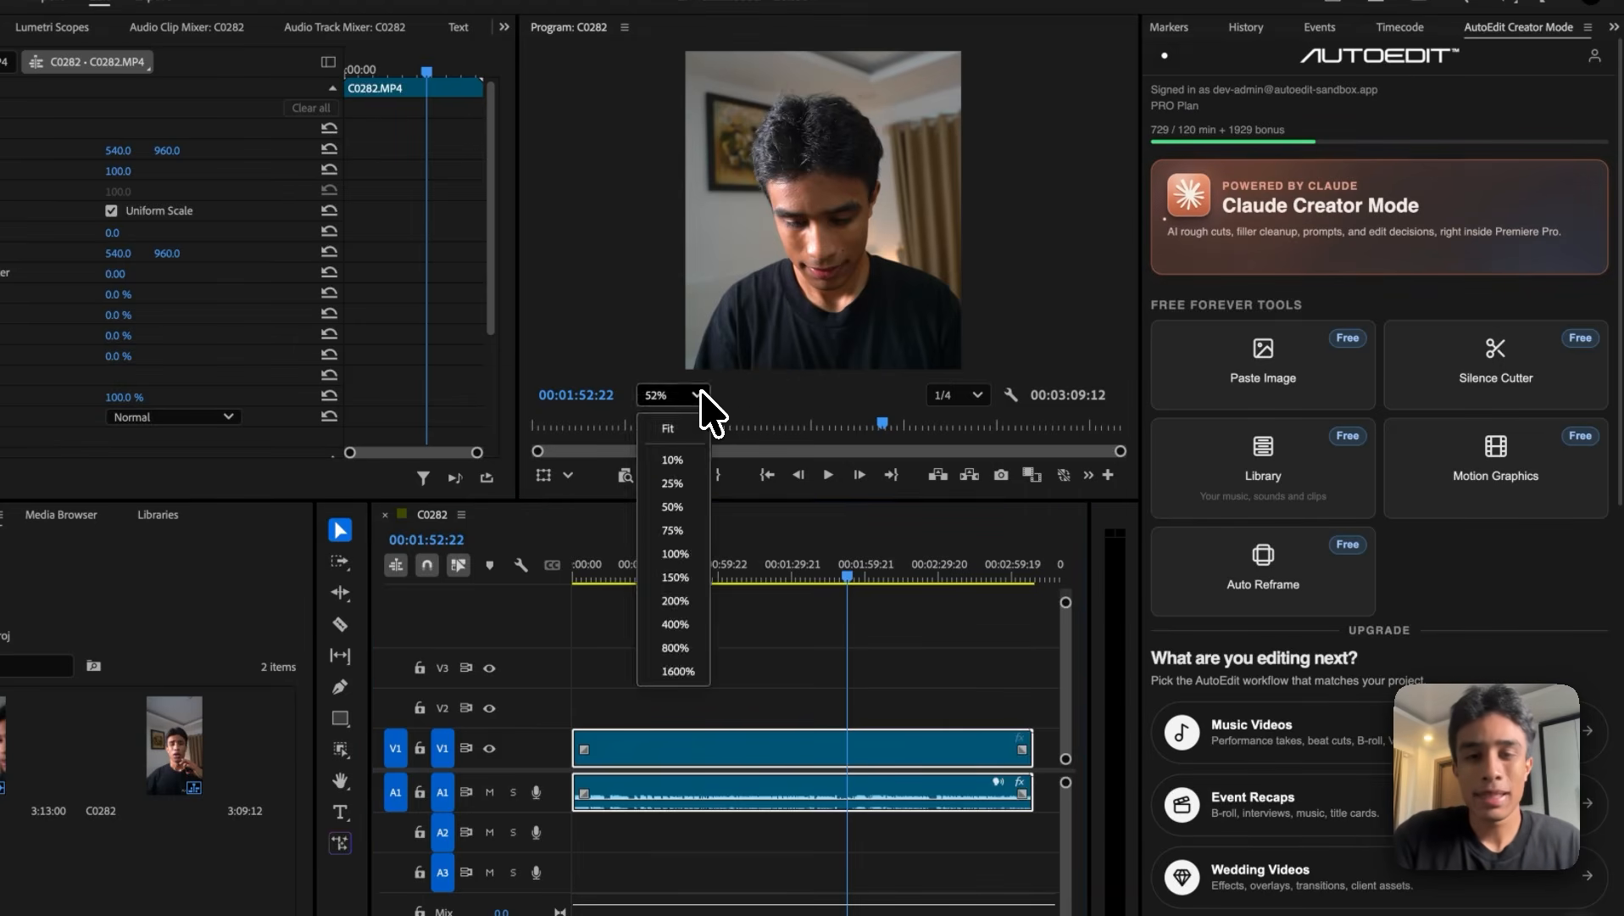
left_click(681, 433)
- Use Silence Cutter to detect and cut the silences in the full C0282 sequence at Medium tightness
left_click(1486, 351)
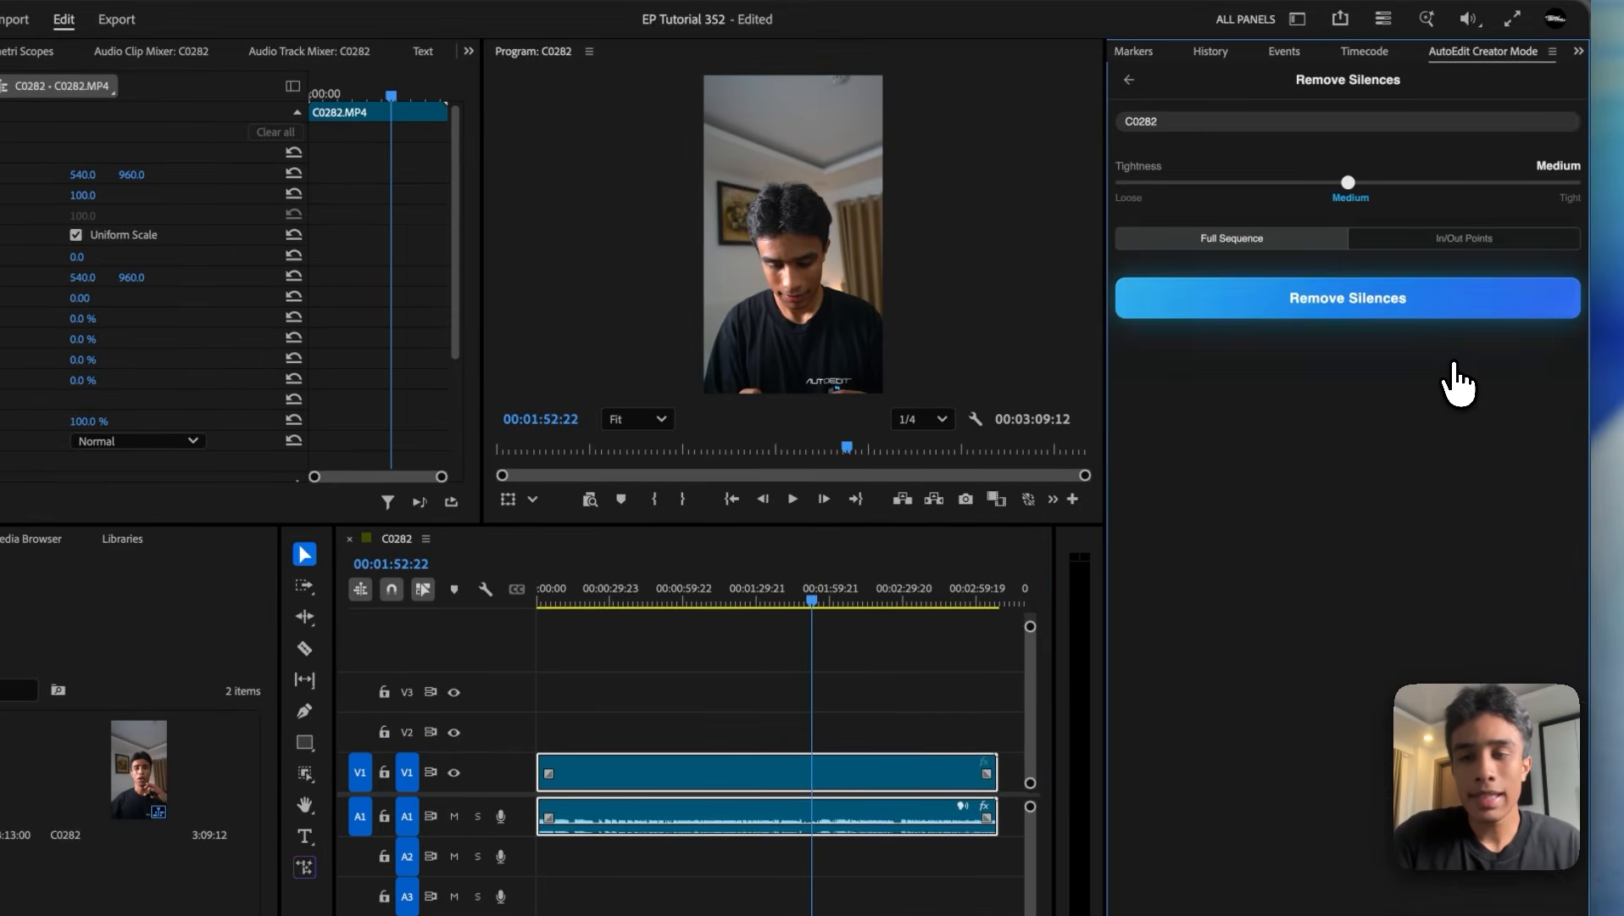
left_click(1414, 301)
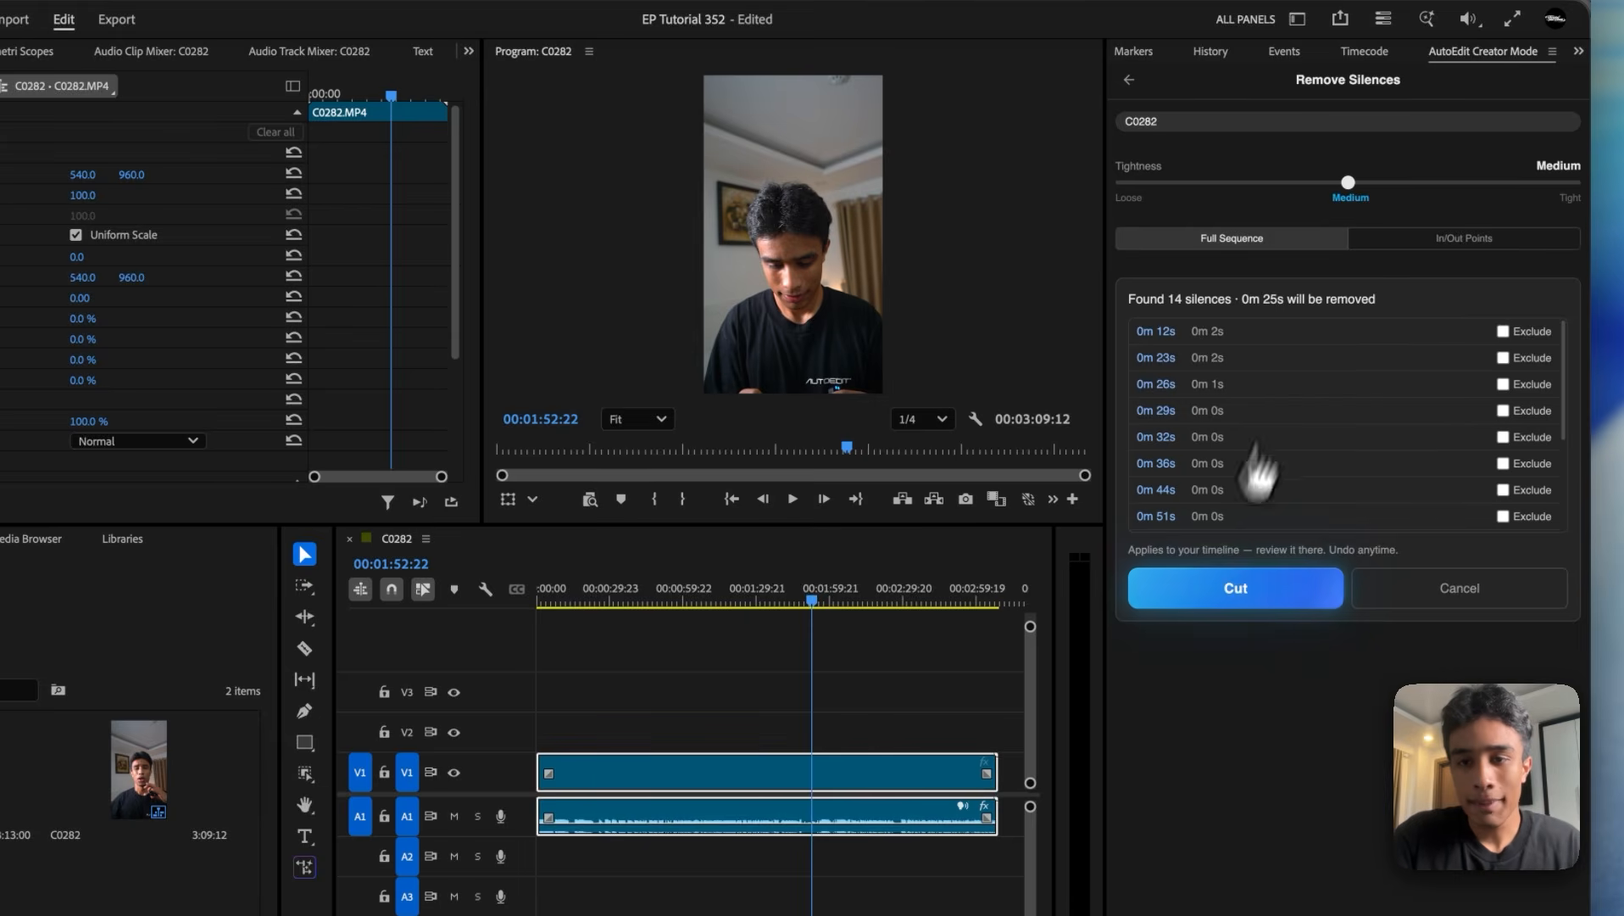
left_click(1209, 605)
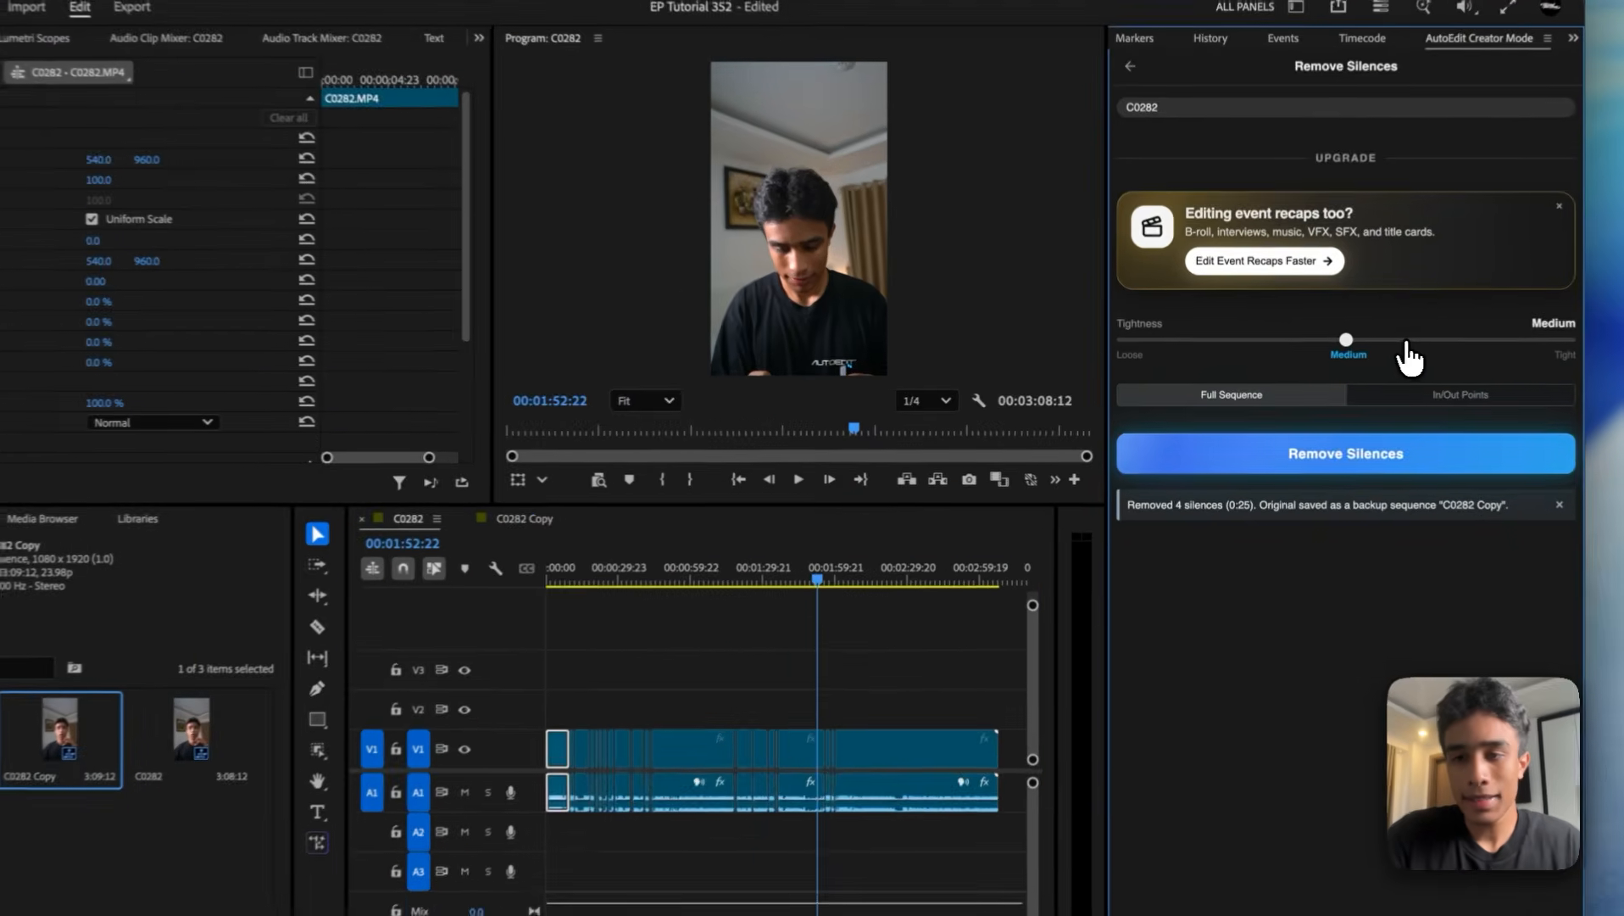
- Set the silence removal tightness to Tight and cut the newly detected silences from the full C0282 sequence
left_click_drag(1407, 343, 1530, 330)
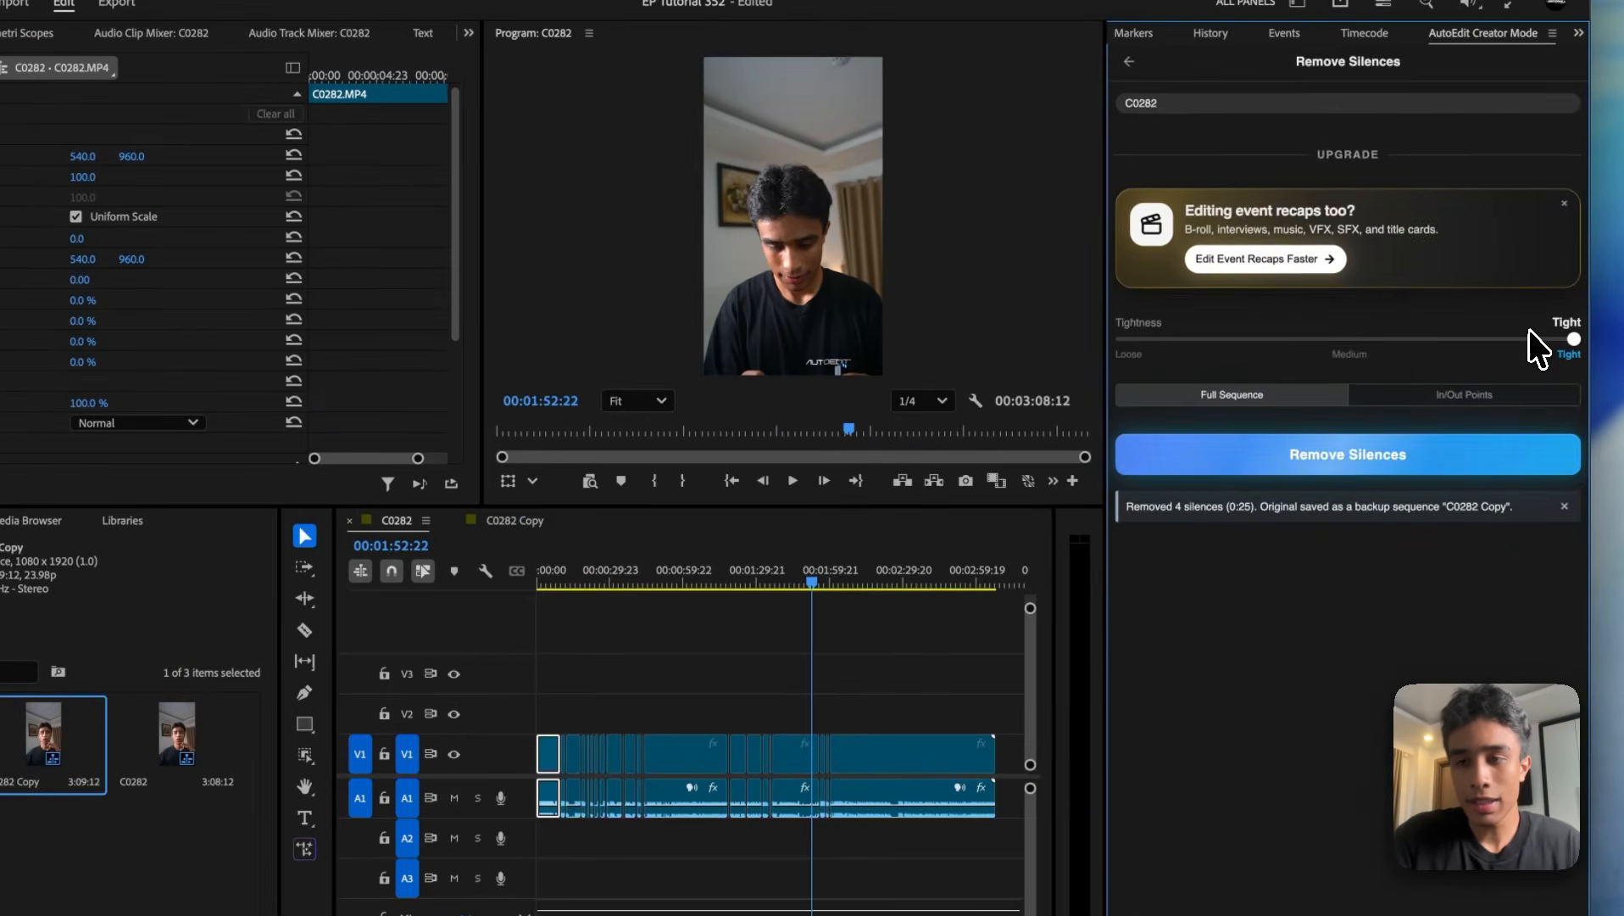
left_click(1465, 383)
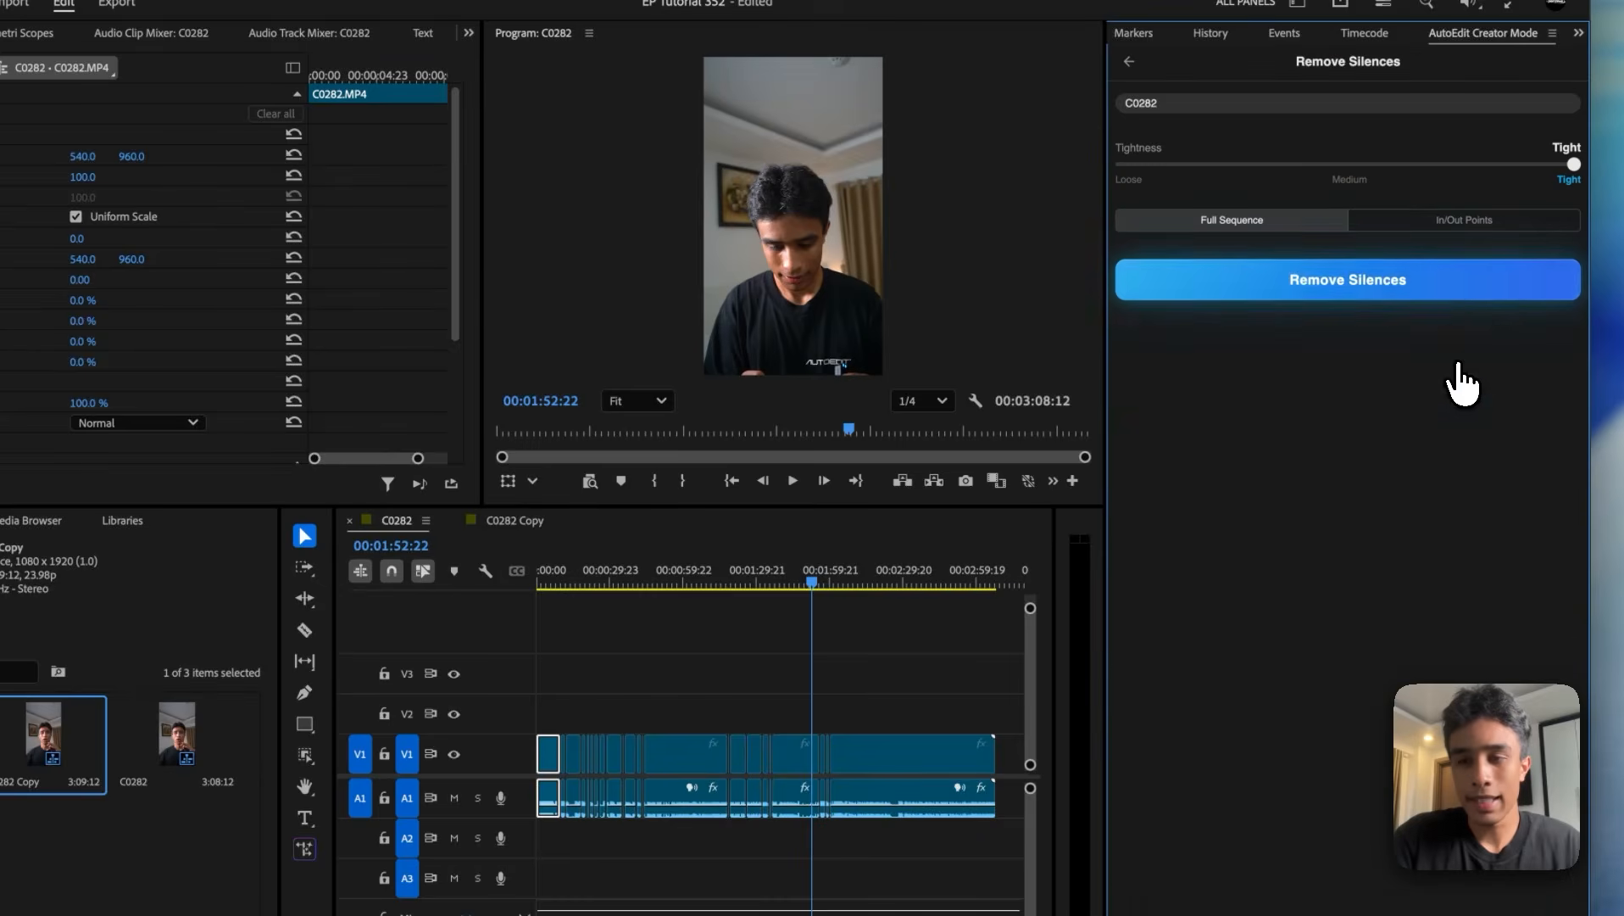
left_click(1446, 296)
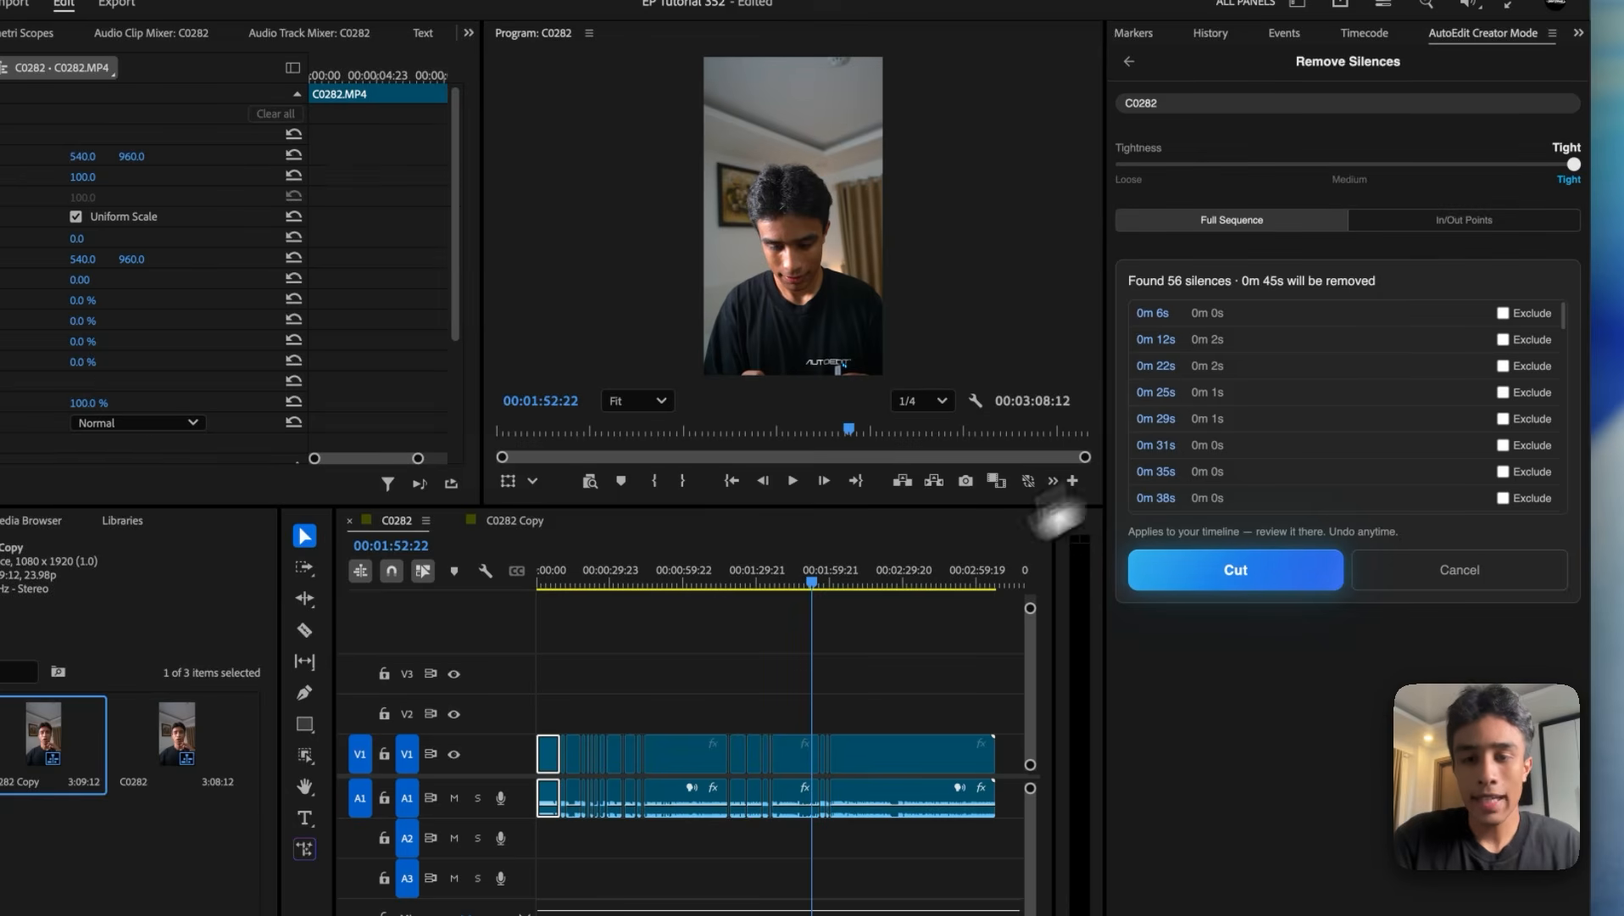
left_click(1174, 582)
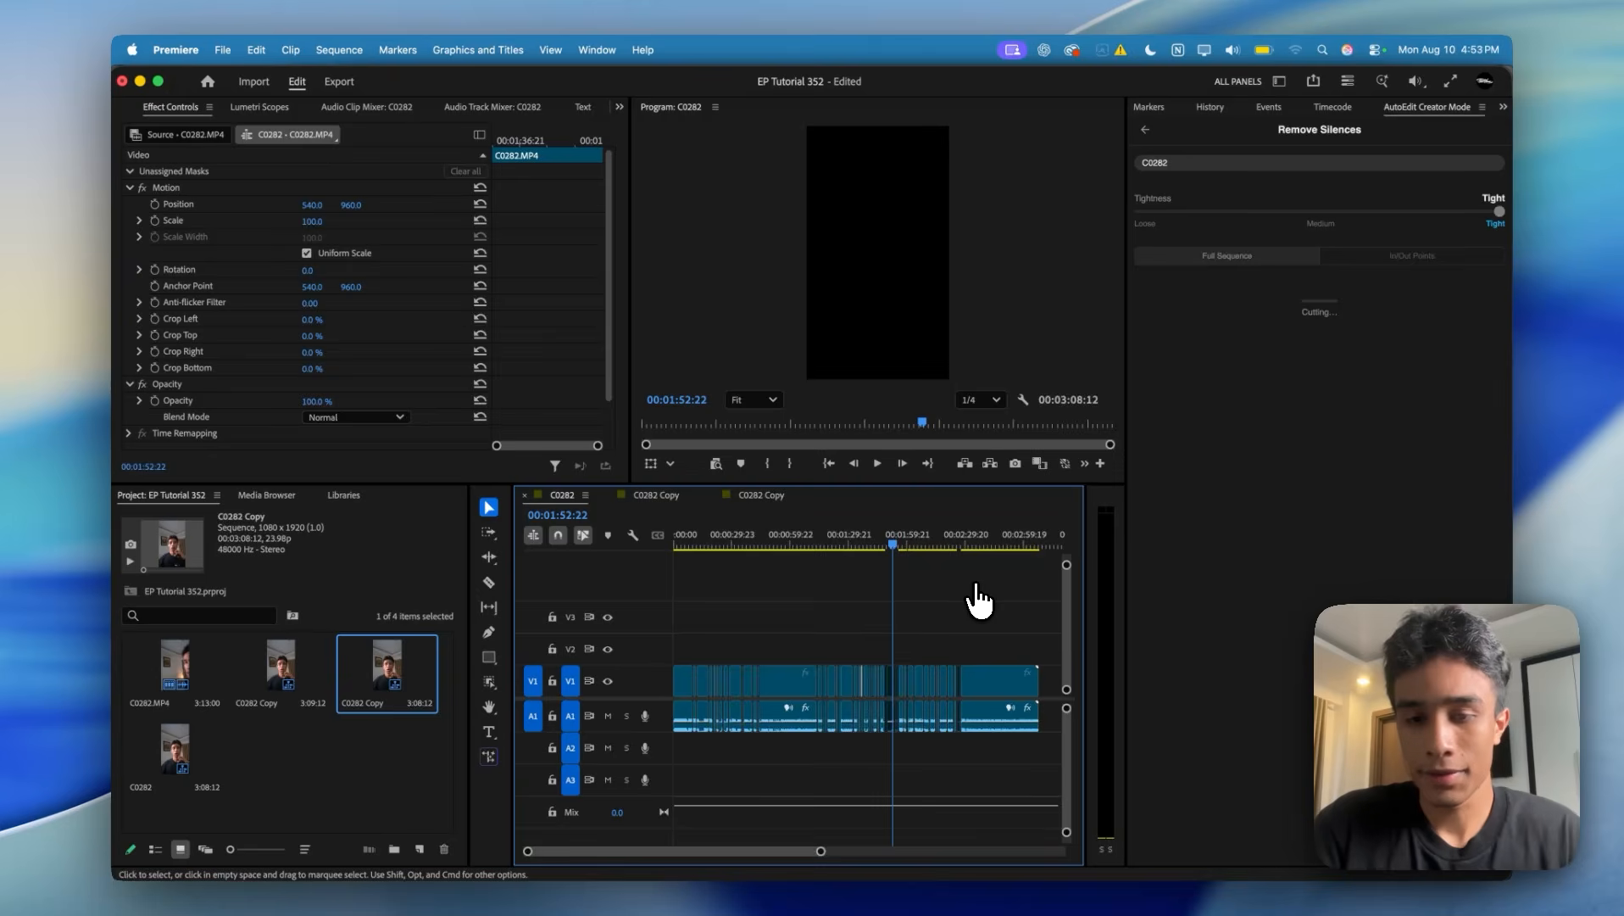
- Open Claude Creator Mode for the C0282 sequence and clear the existing editing prompt
left_click(1145, 129)
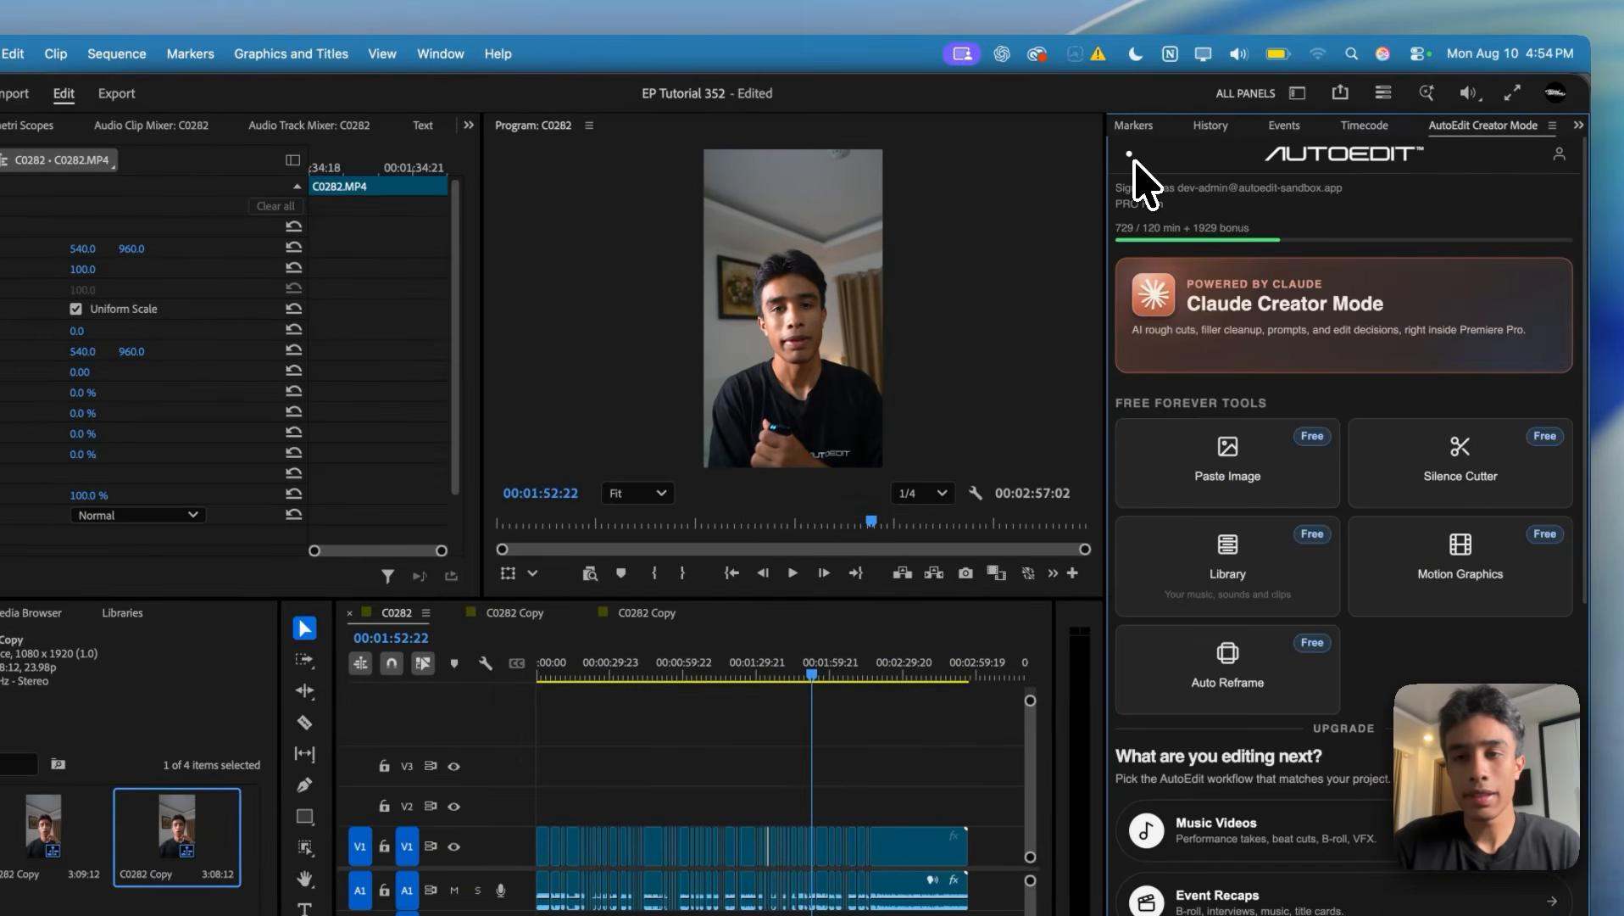
left_click(1285, 322)
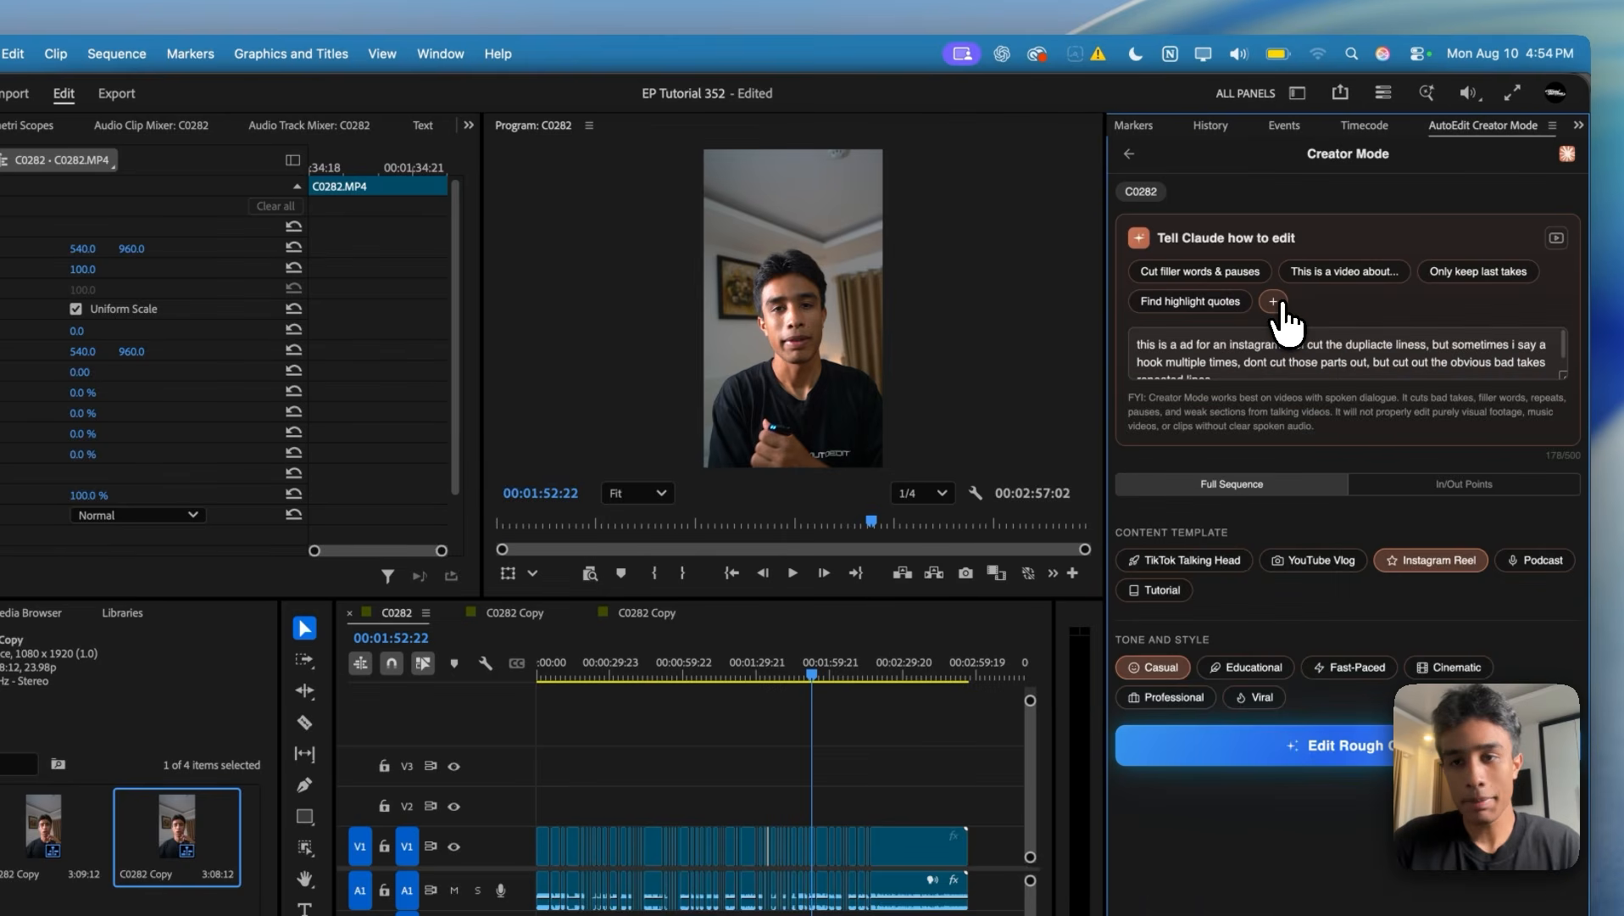
triple_click(1282, 364)
key("BackSpace")
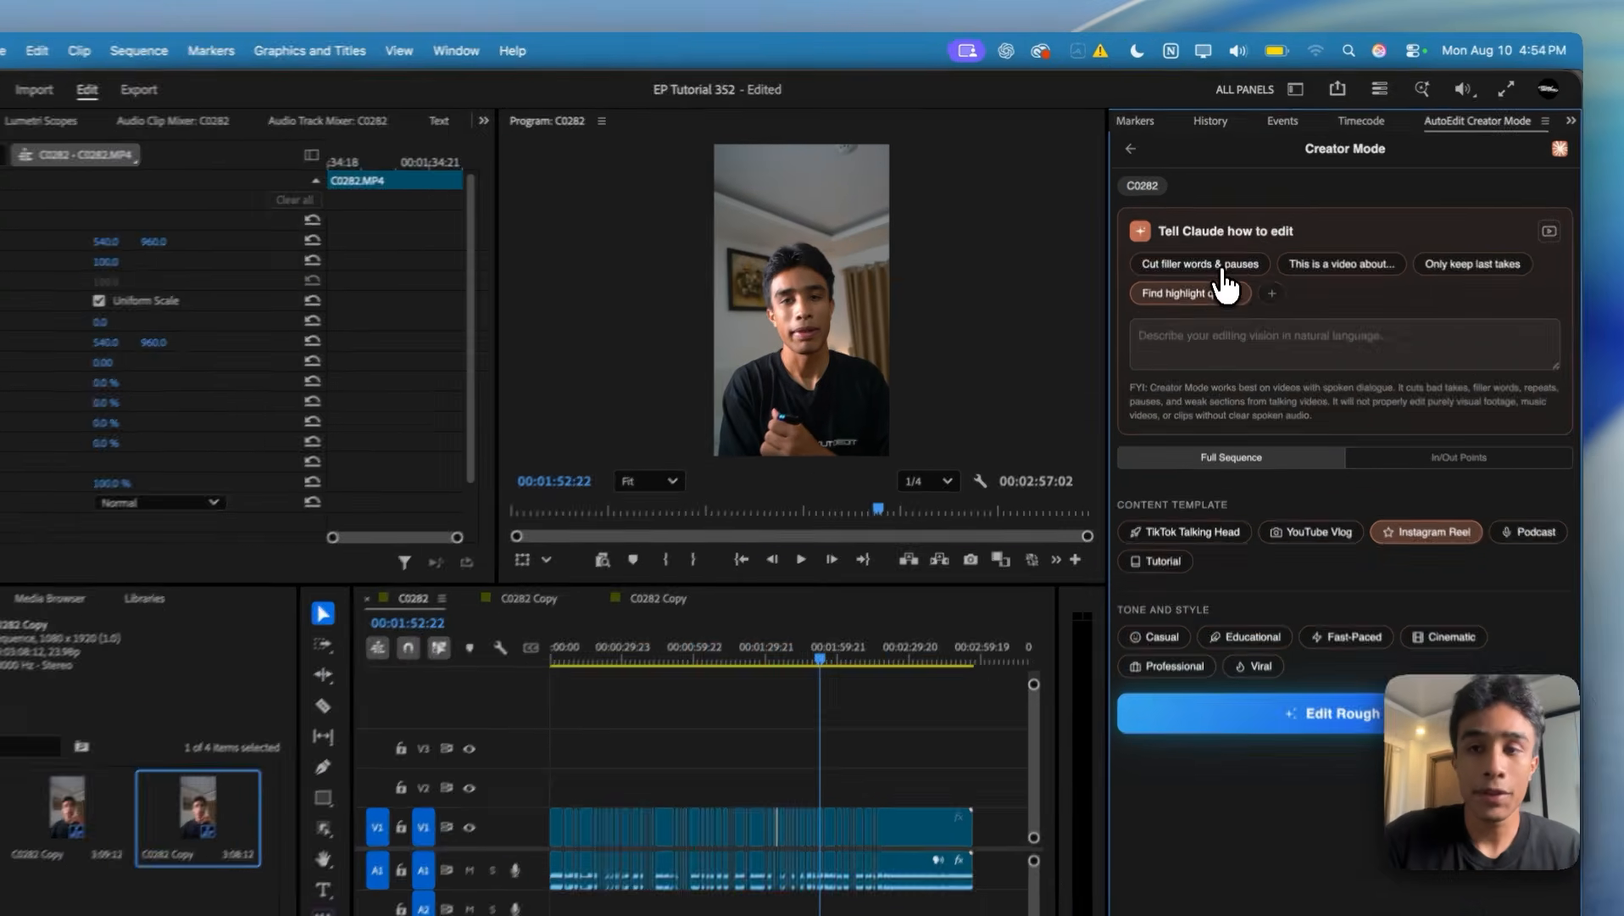
- Generate a rough cut with the prompt "Cut out filler words and awkward pauses, and repeated lines" and the Casual tone
left_click(1326, 265)
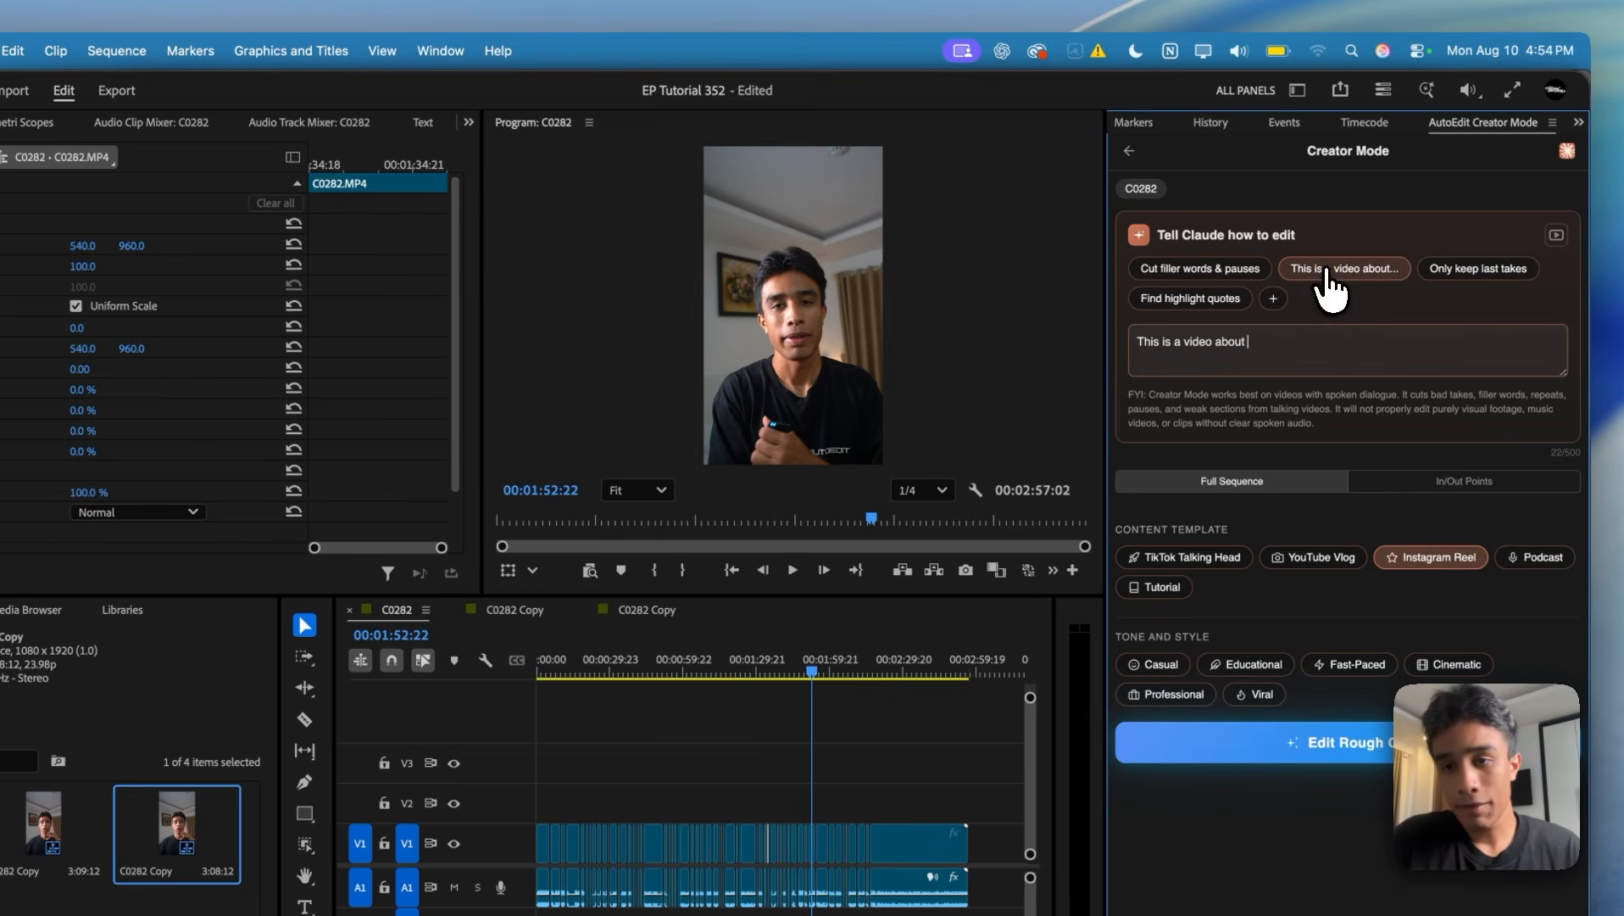
left_click(1228, 271)
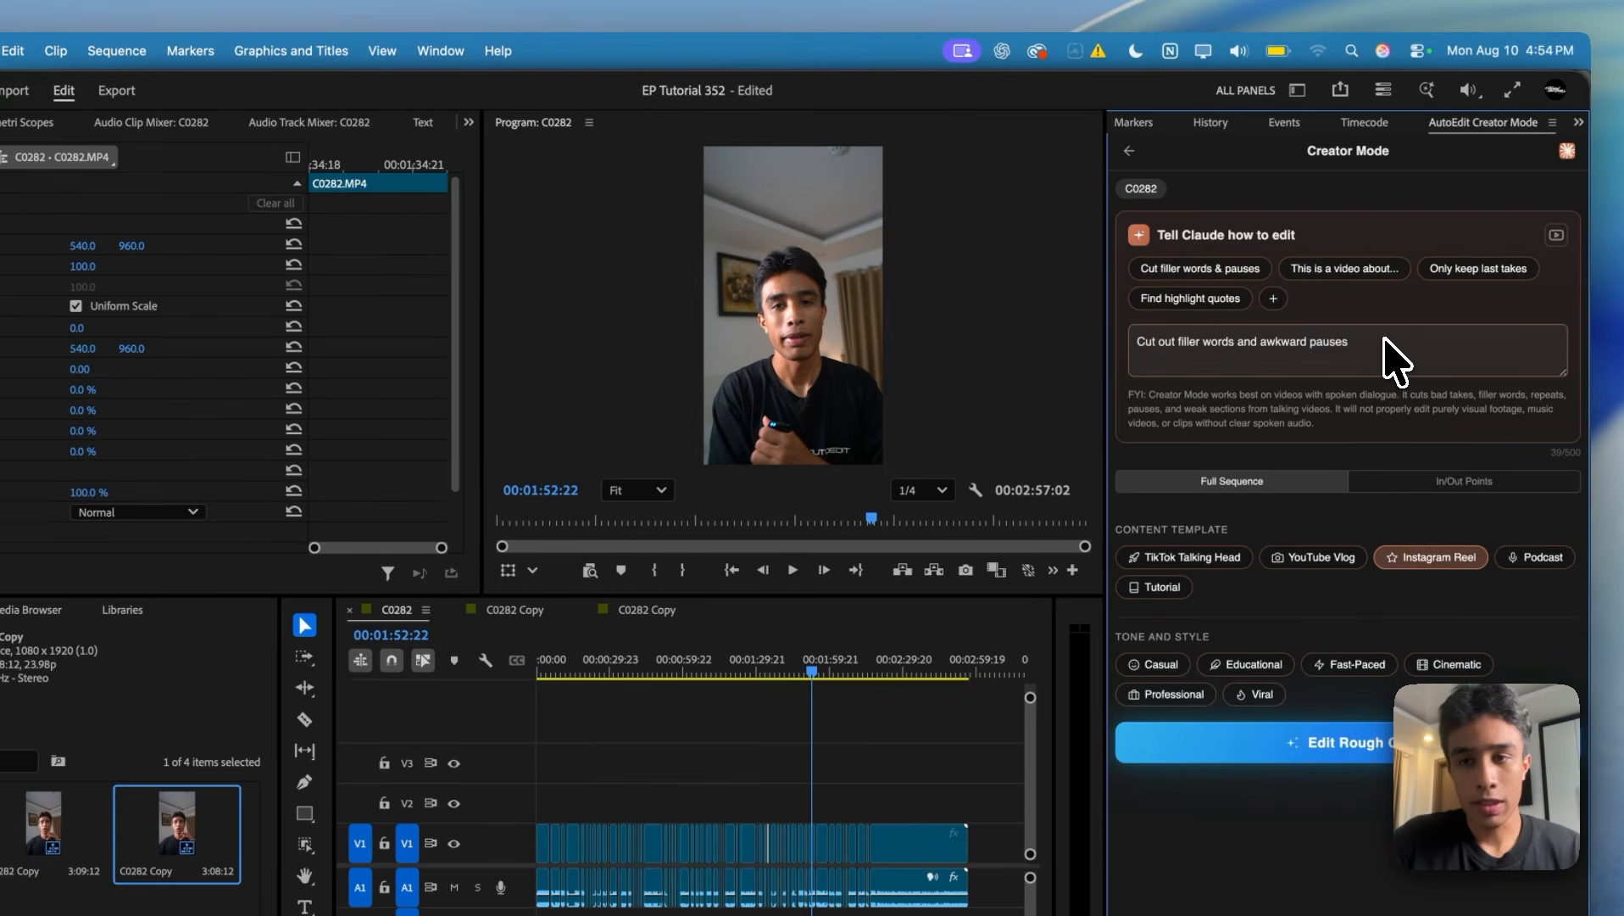
type(", a")
type("nd repeated ")
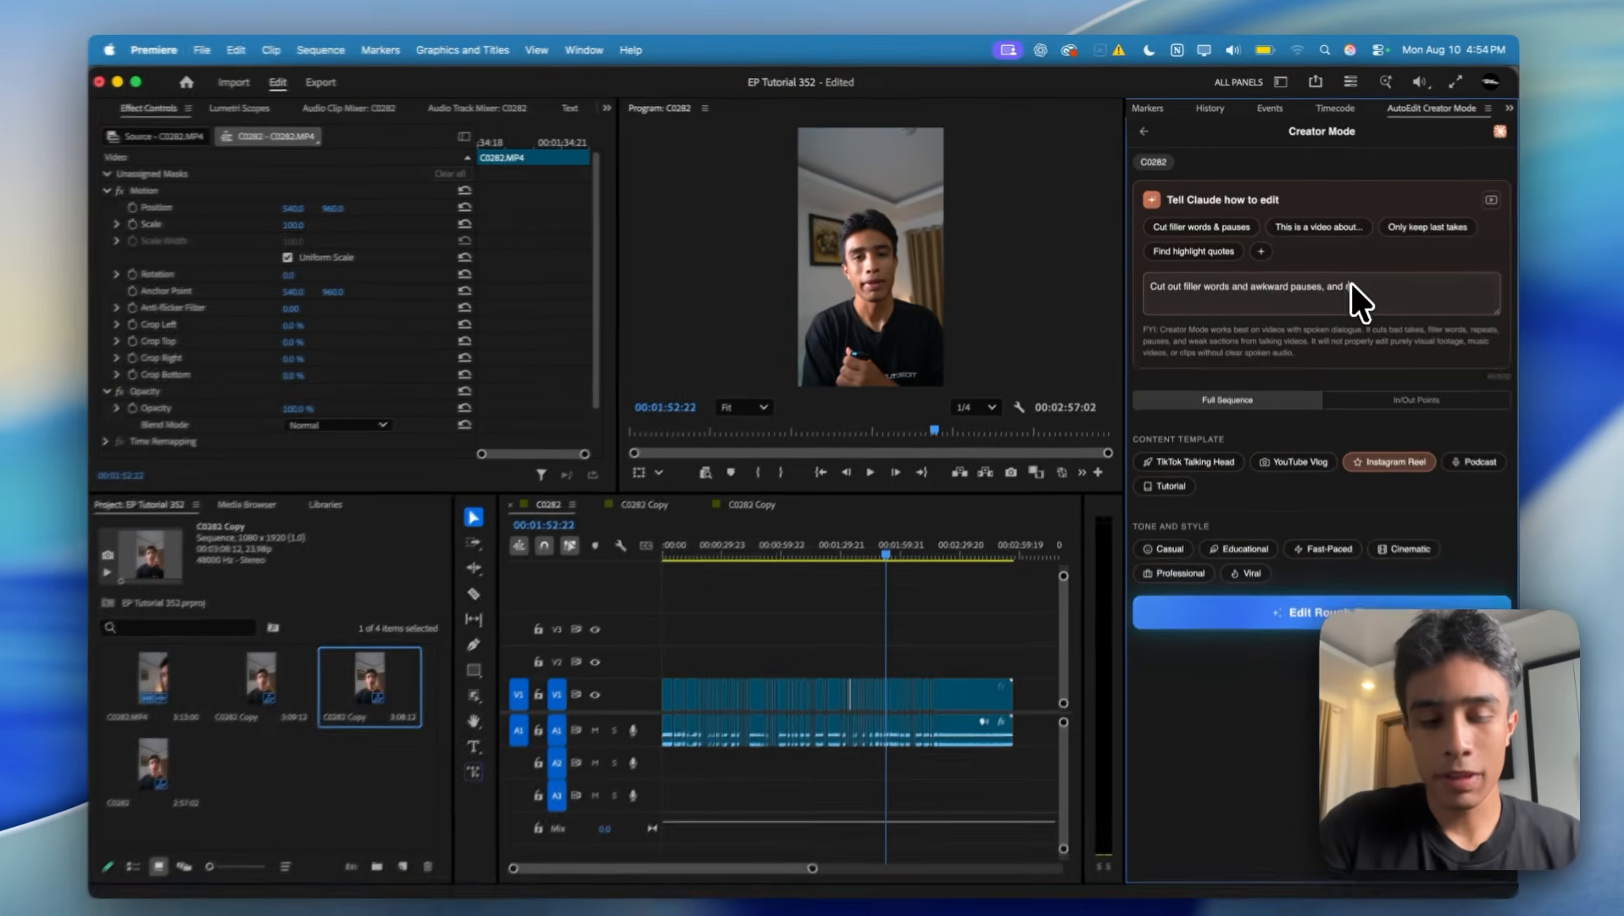
type("lines")
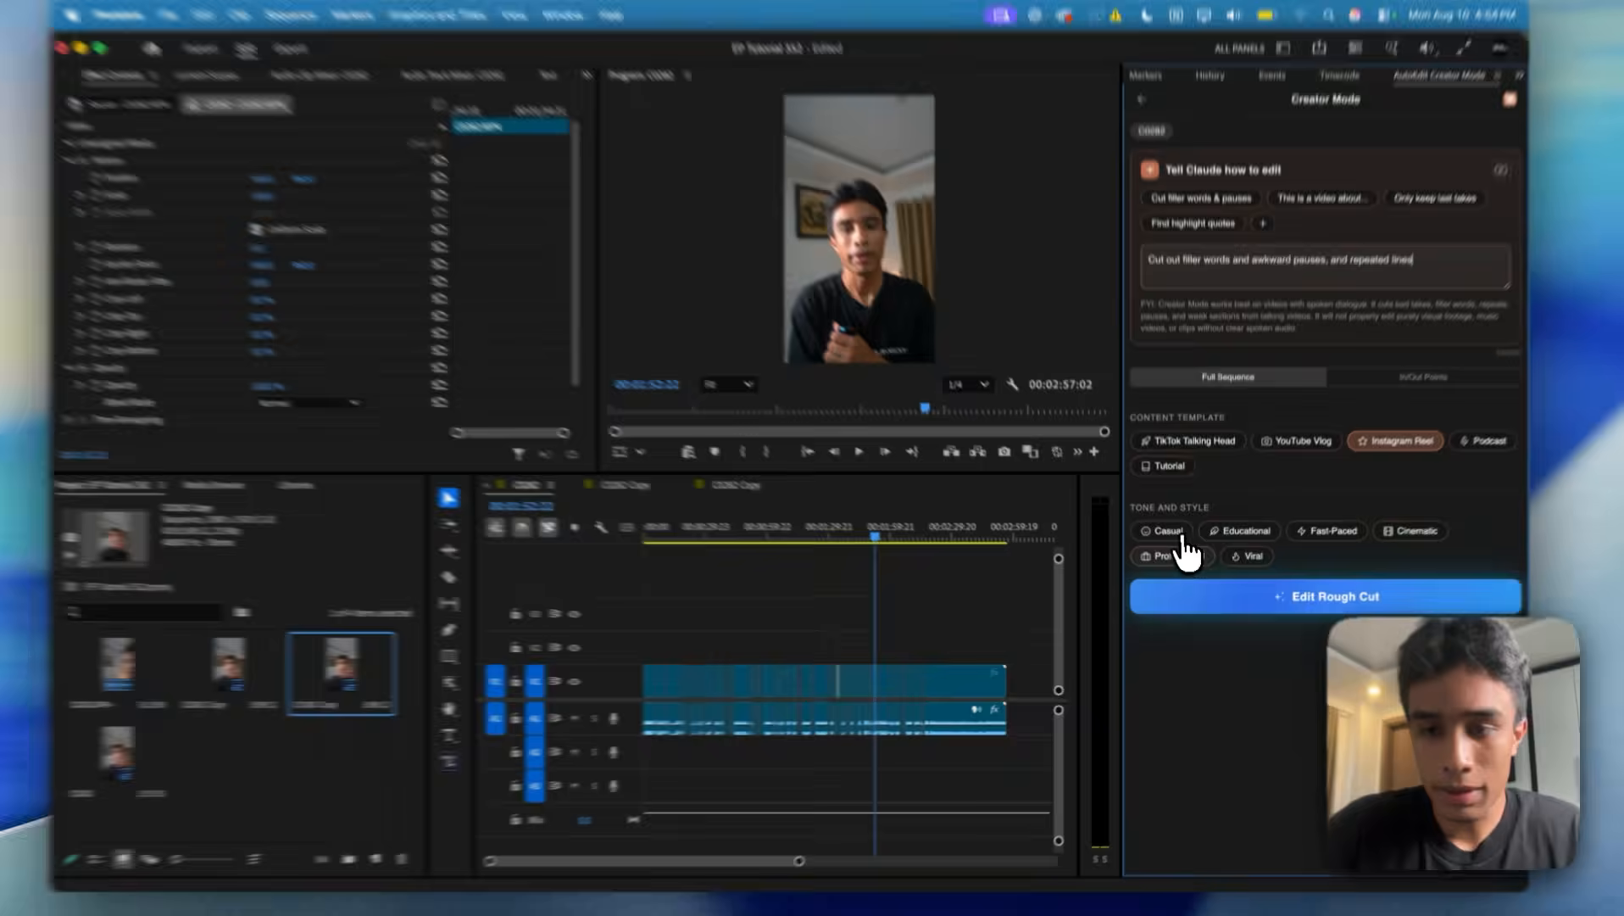
left_click(1182, 537)
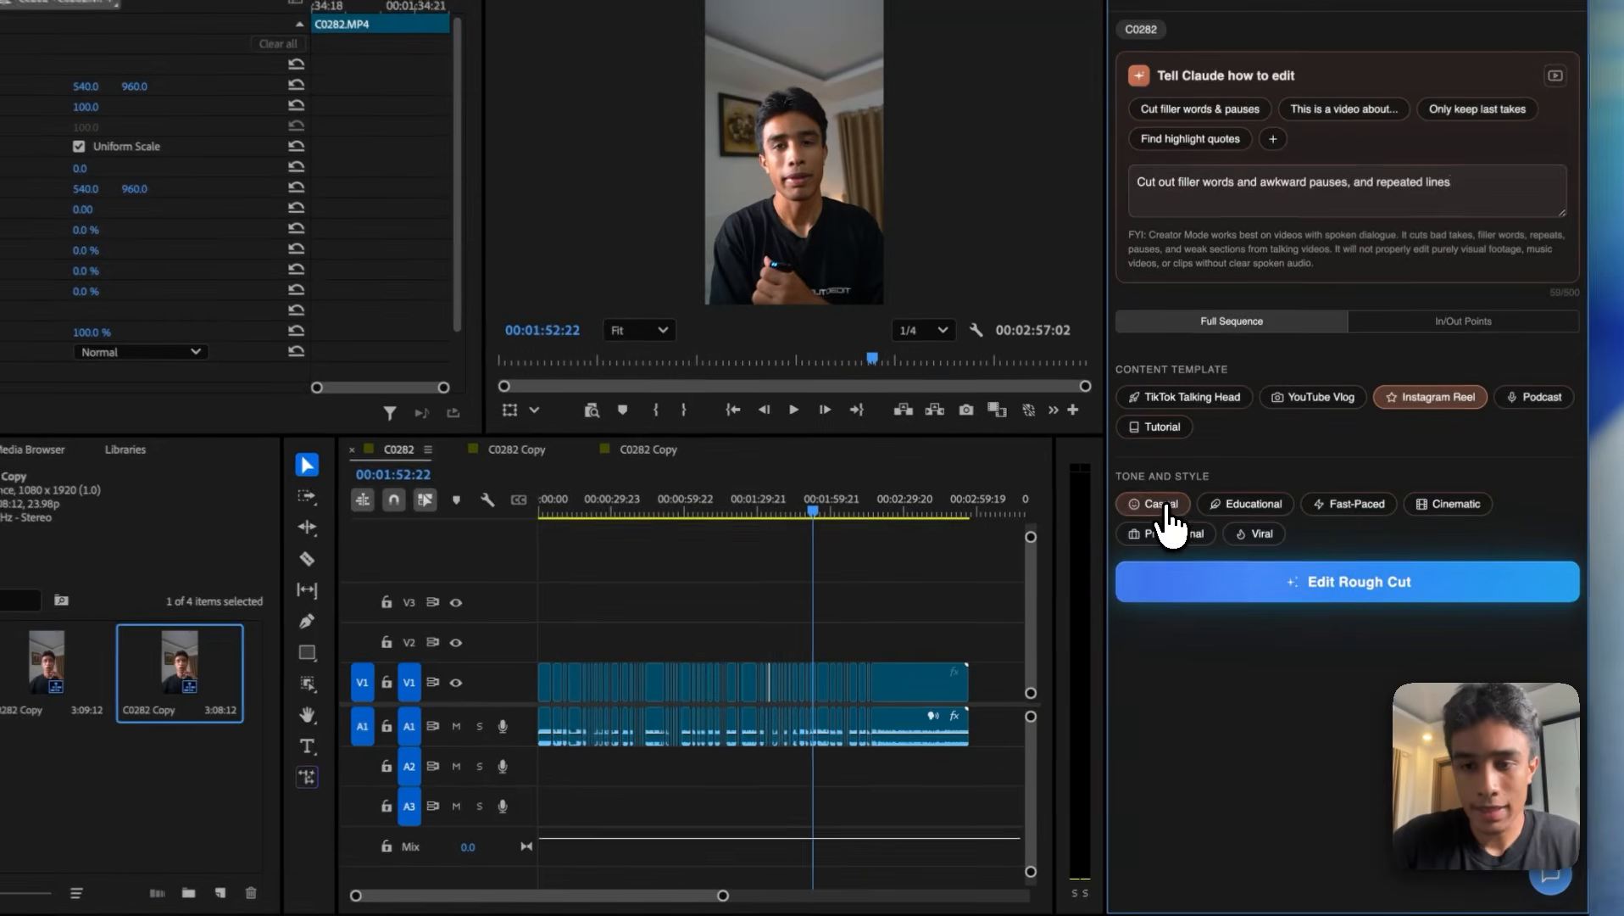
left_click(1322, 599)
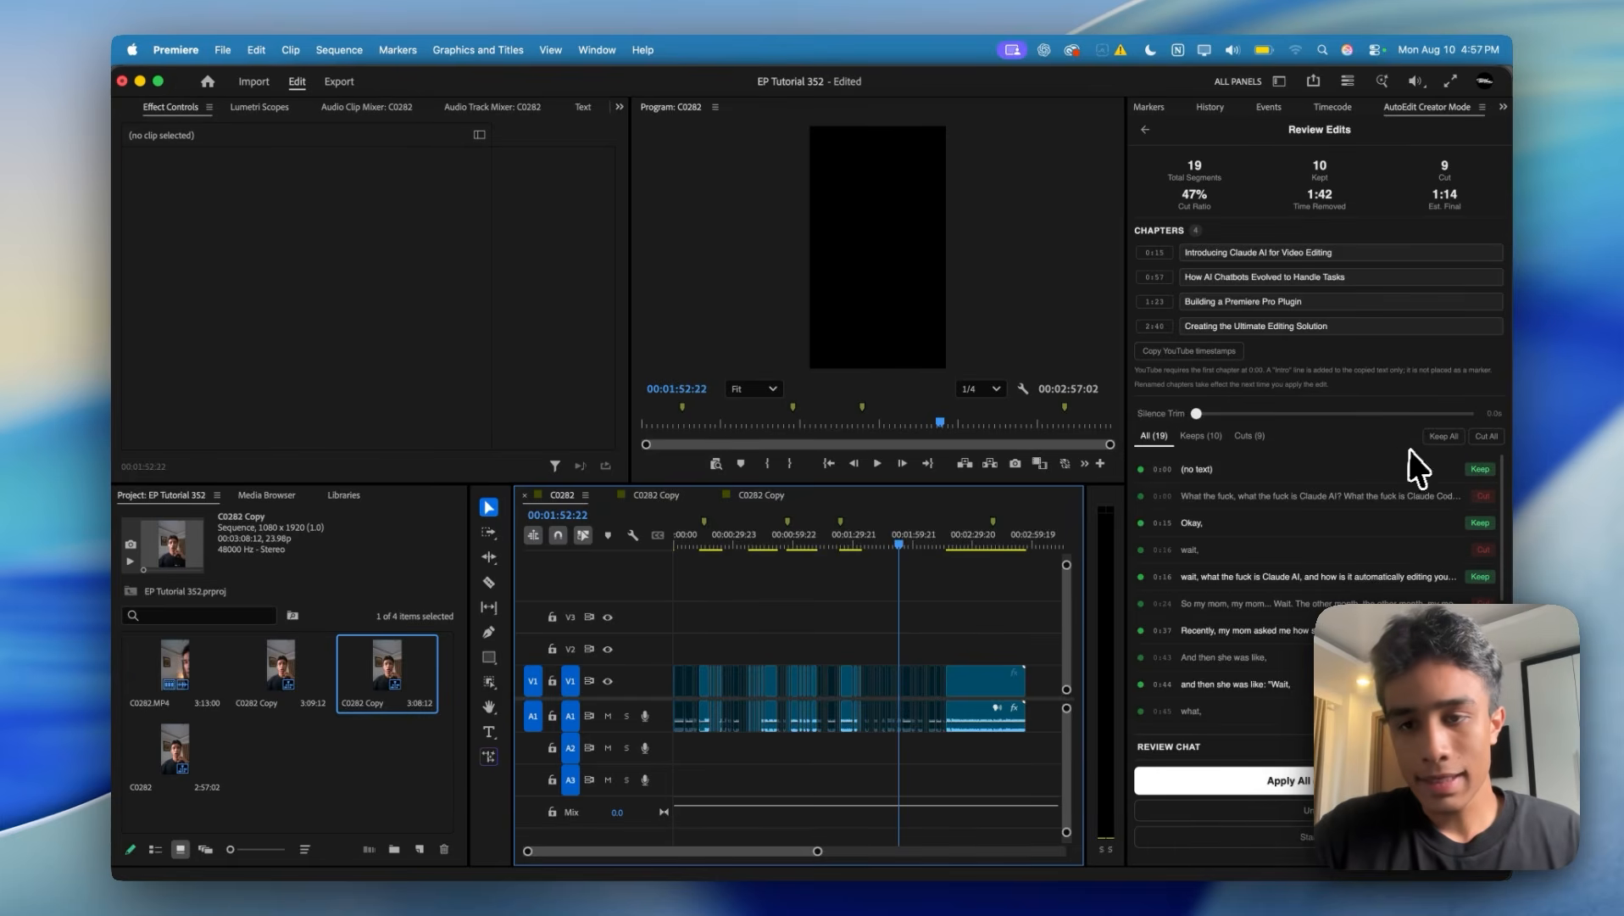
- Examine the proposed keep and cut decisions in the segment list, viewing the footage at 00:01:29:01 for comparison
scroll(1423, 532, "down", 2)
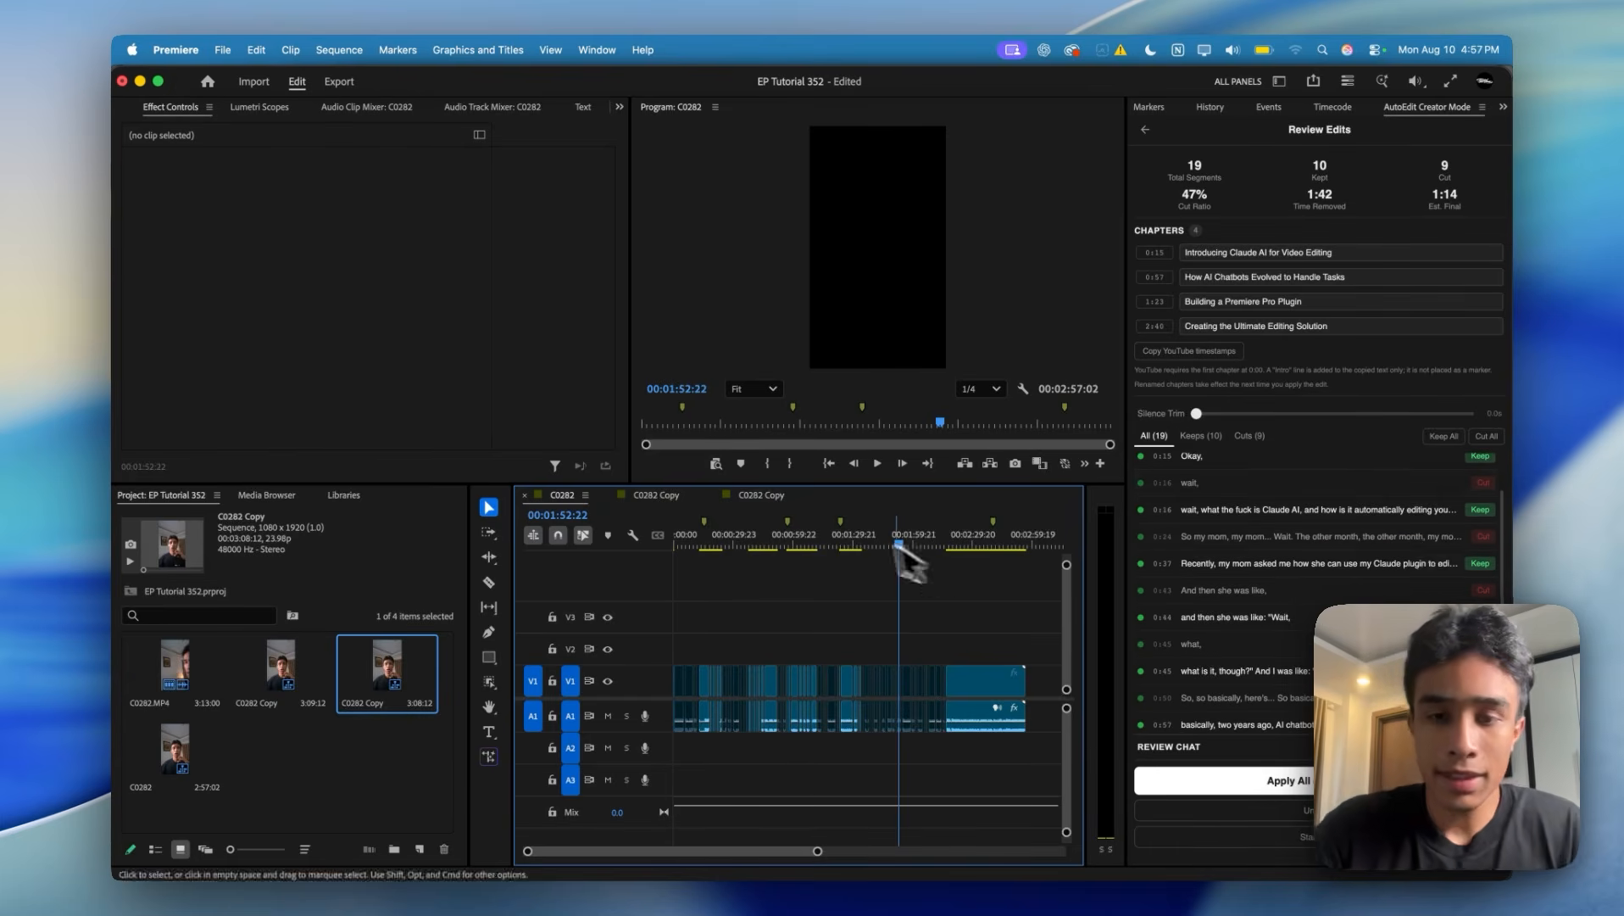
left_click(852, 534)
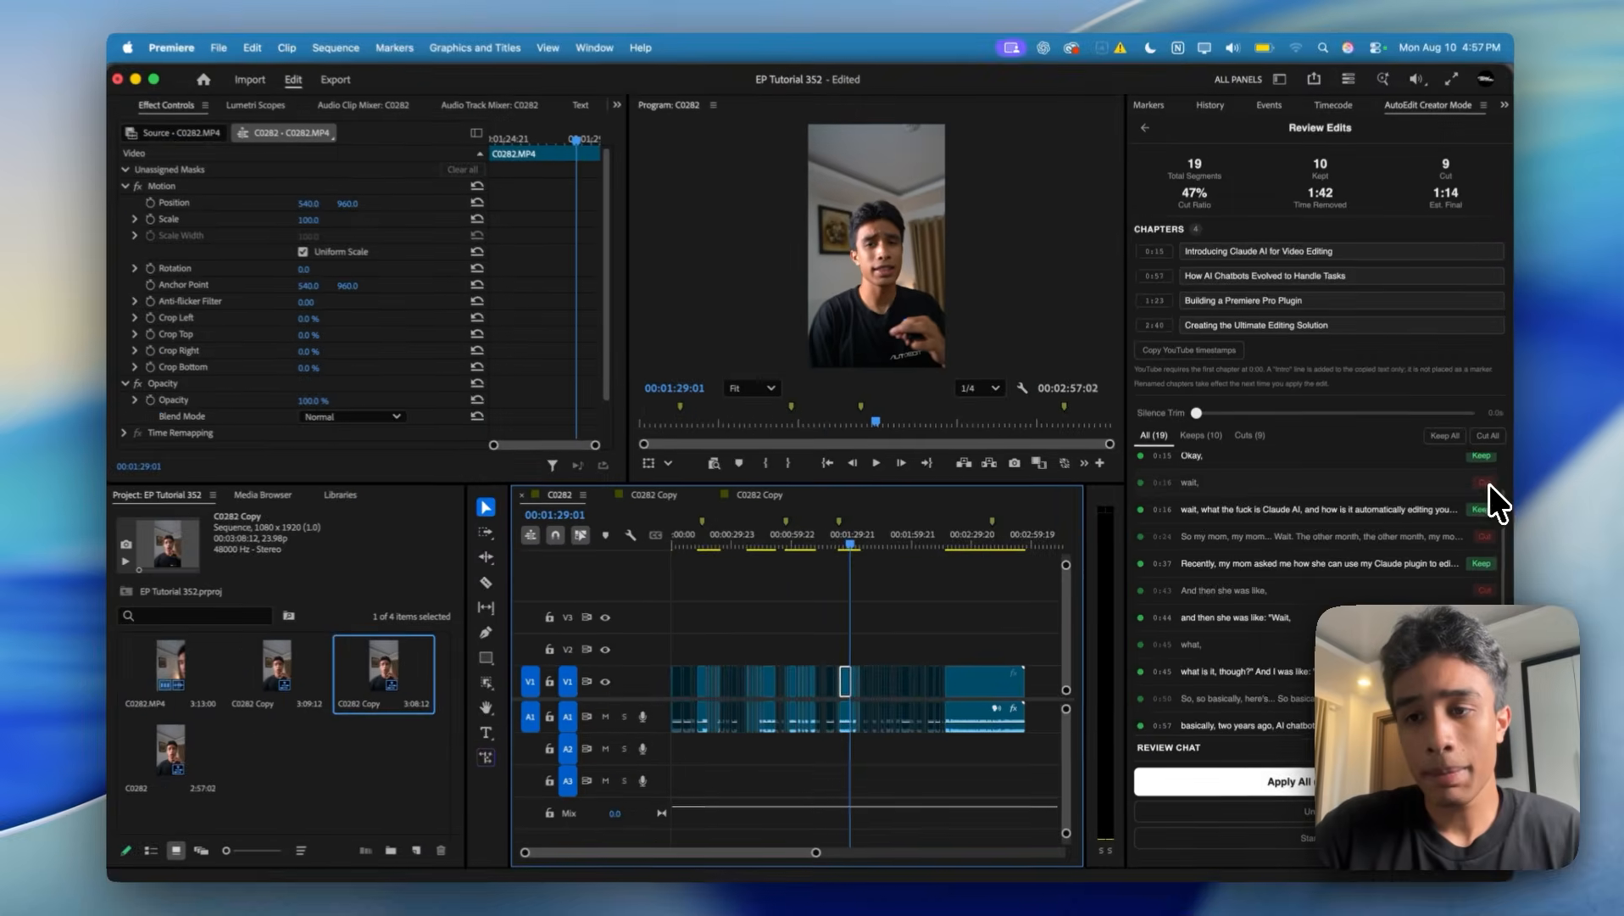
scroll(1479, 484, "up", 2)
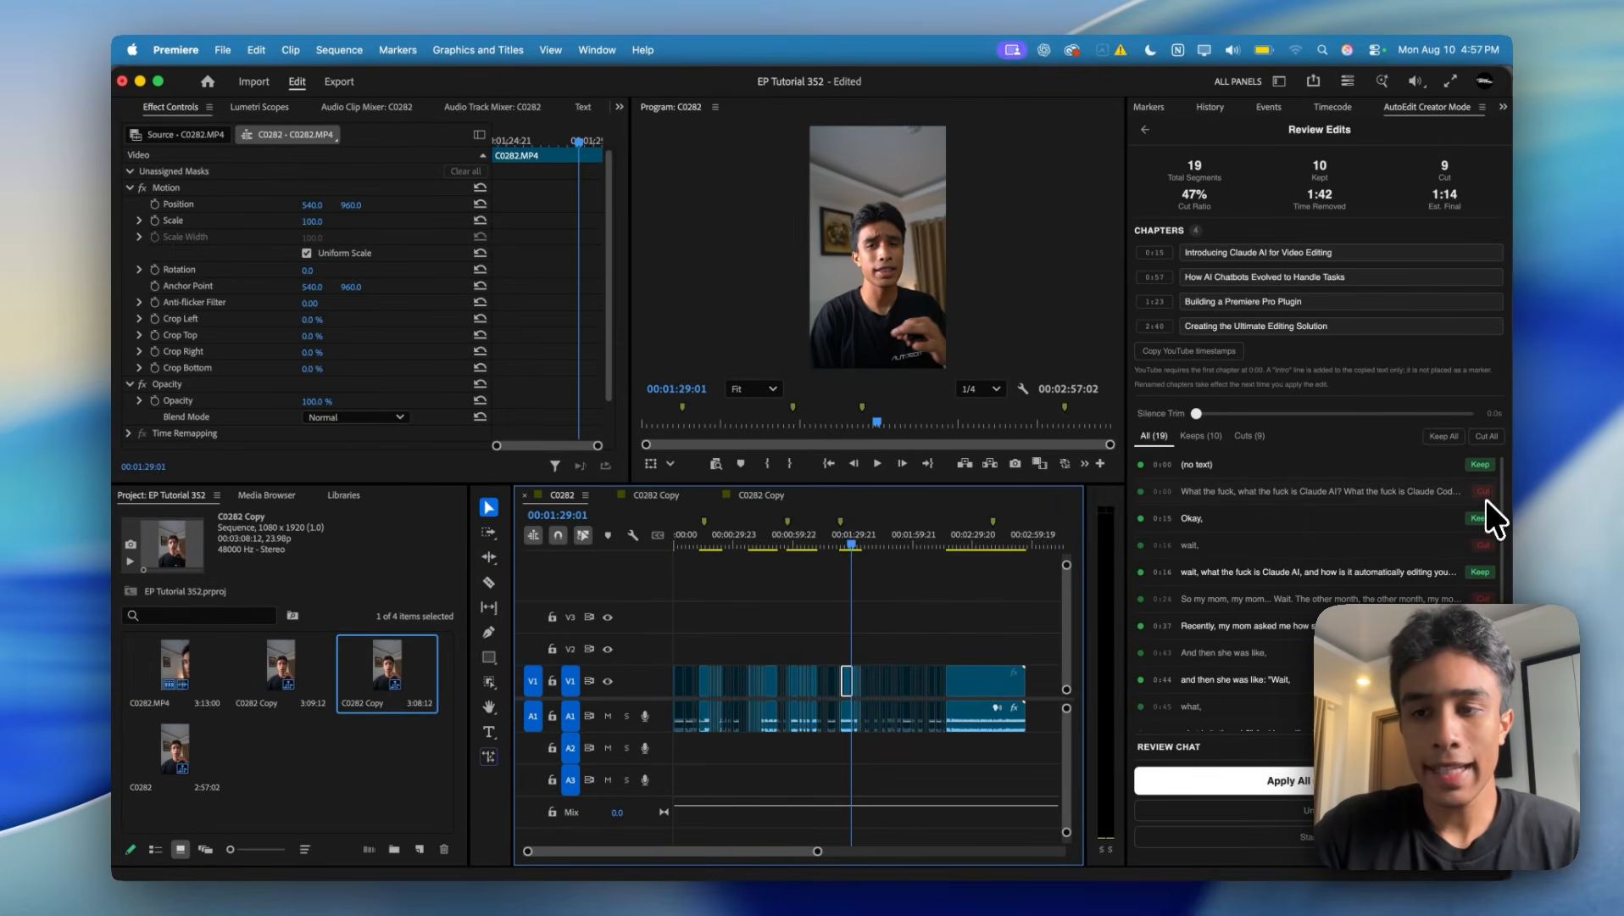
scroll(1484, 491, "up", 1)
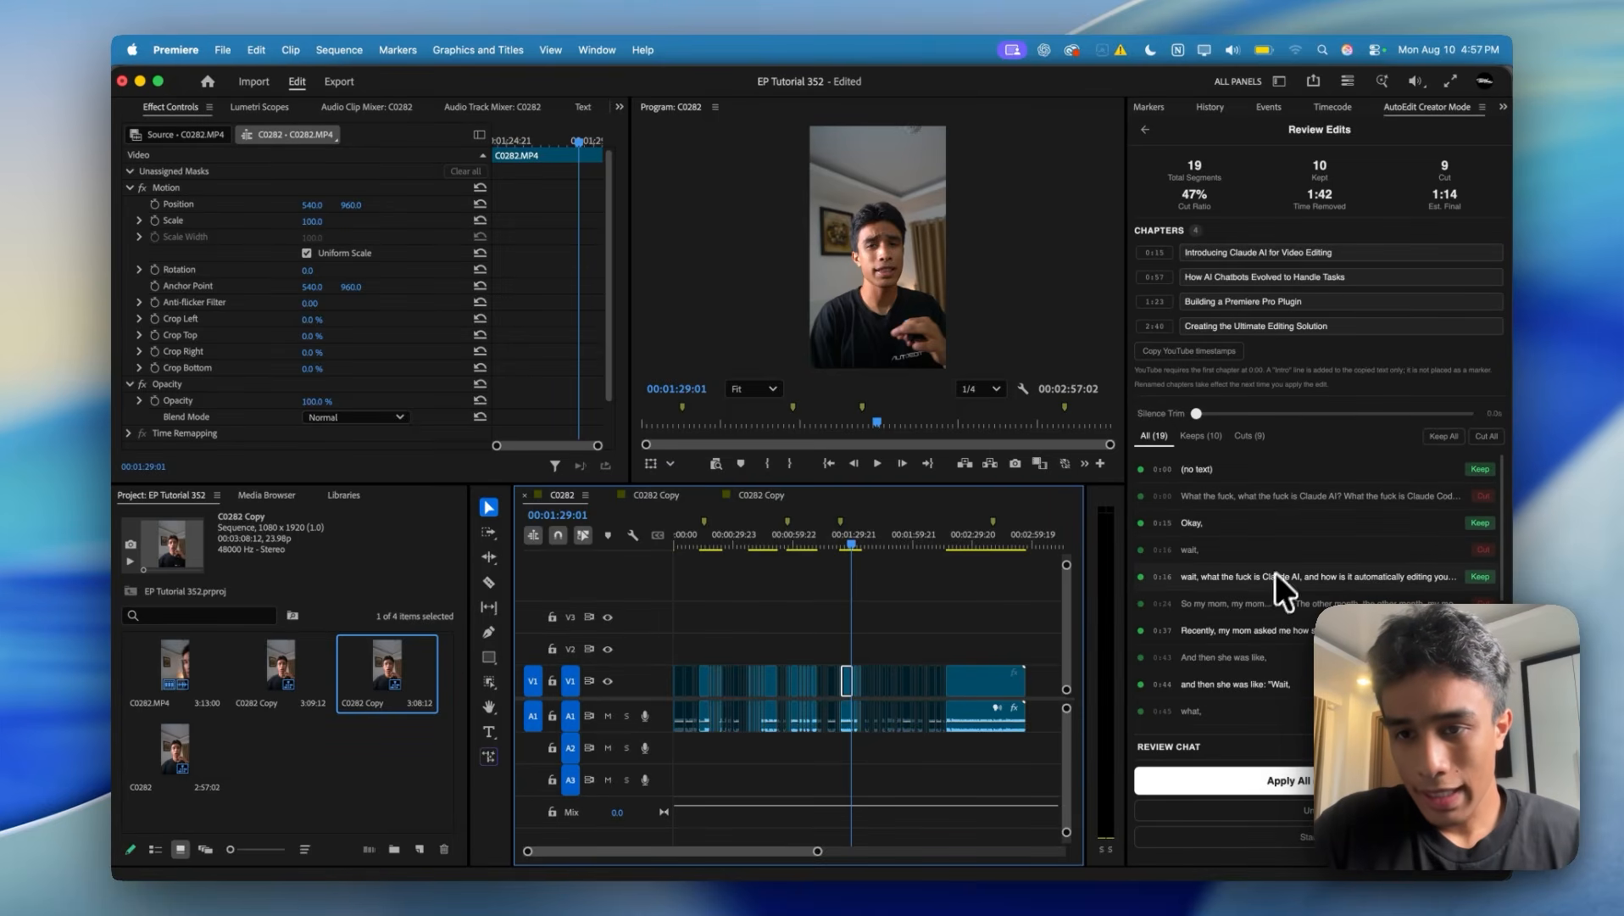
scroll(1272, 593, "down", 1)
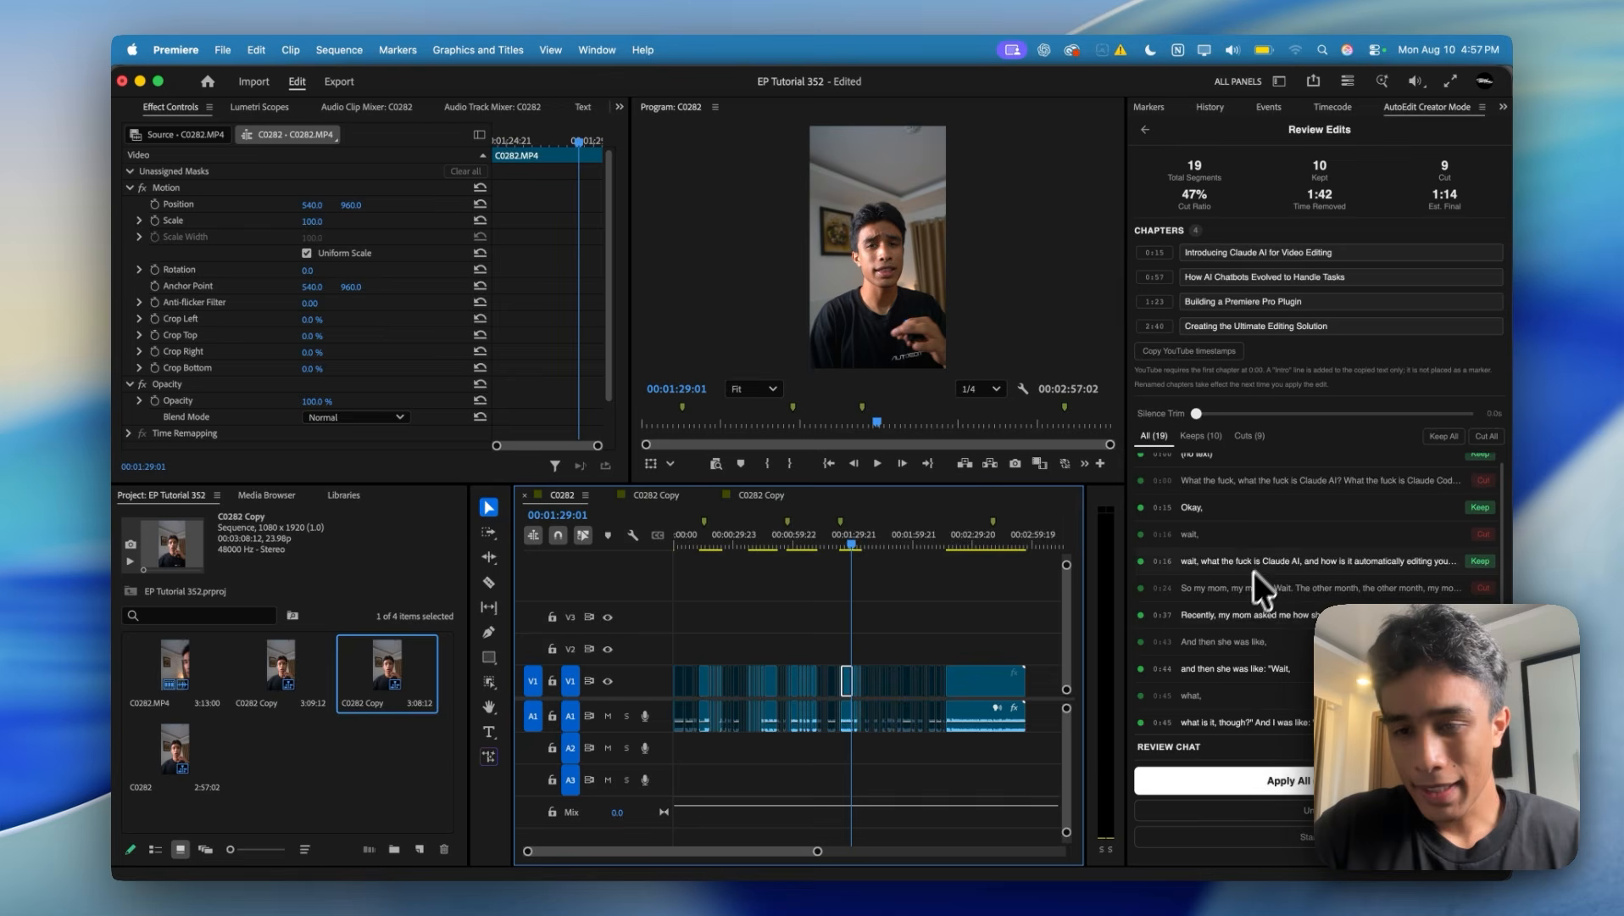
scroll(1222, 610, "down", 1)
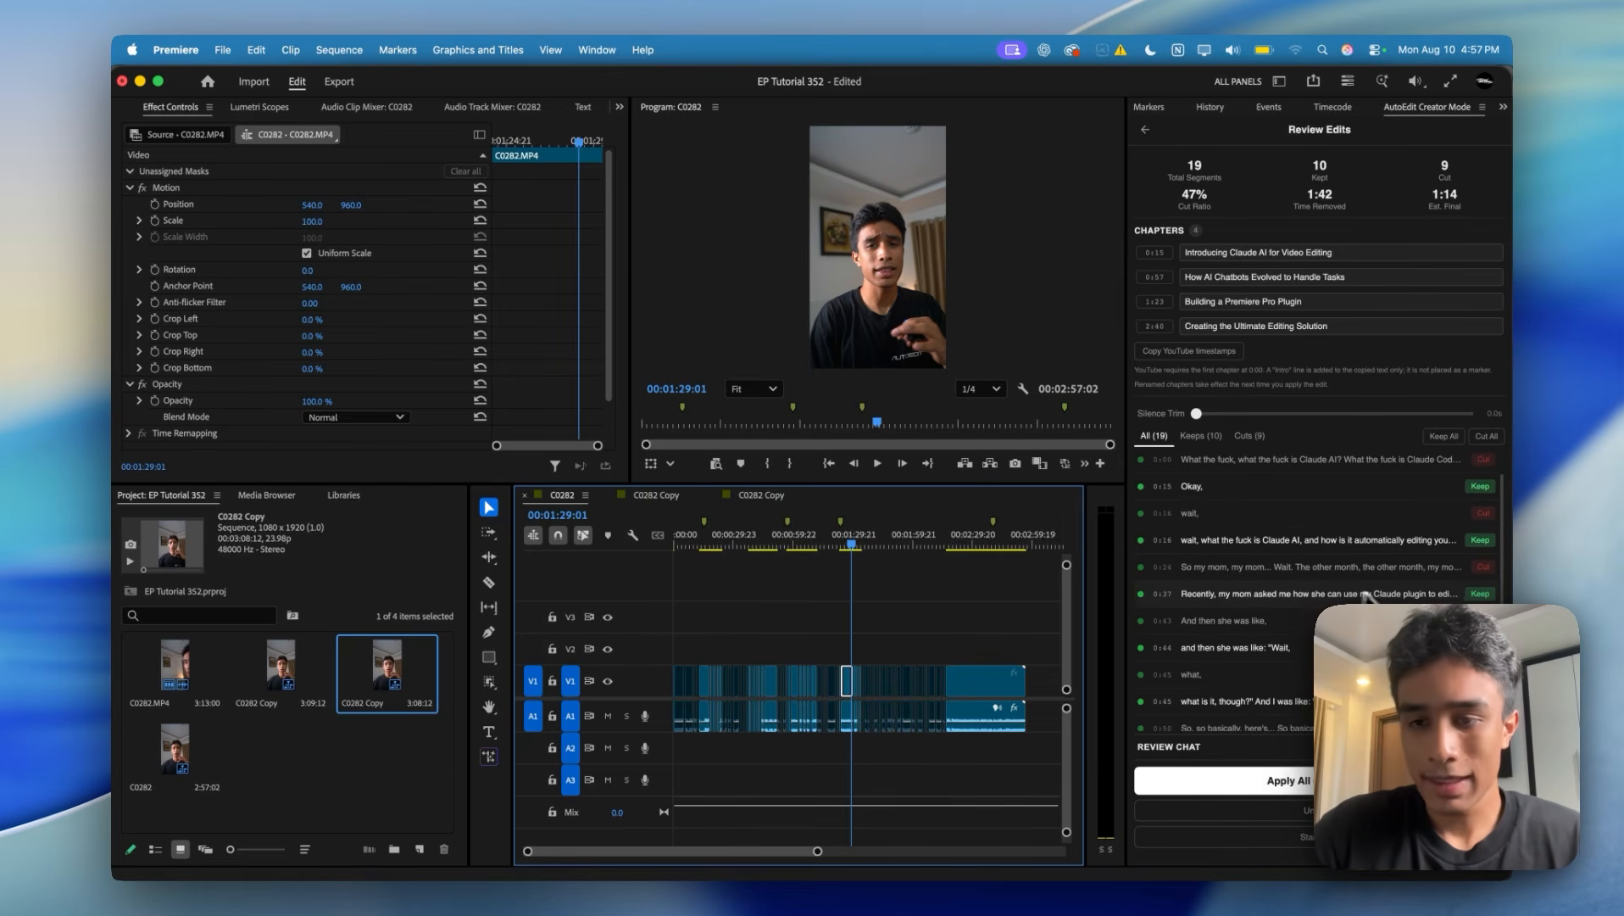
- Preview the kept segment "Recently, my mom asked me" by playing the sequence from 0:37
left_click(1164, 594)
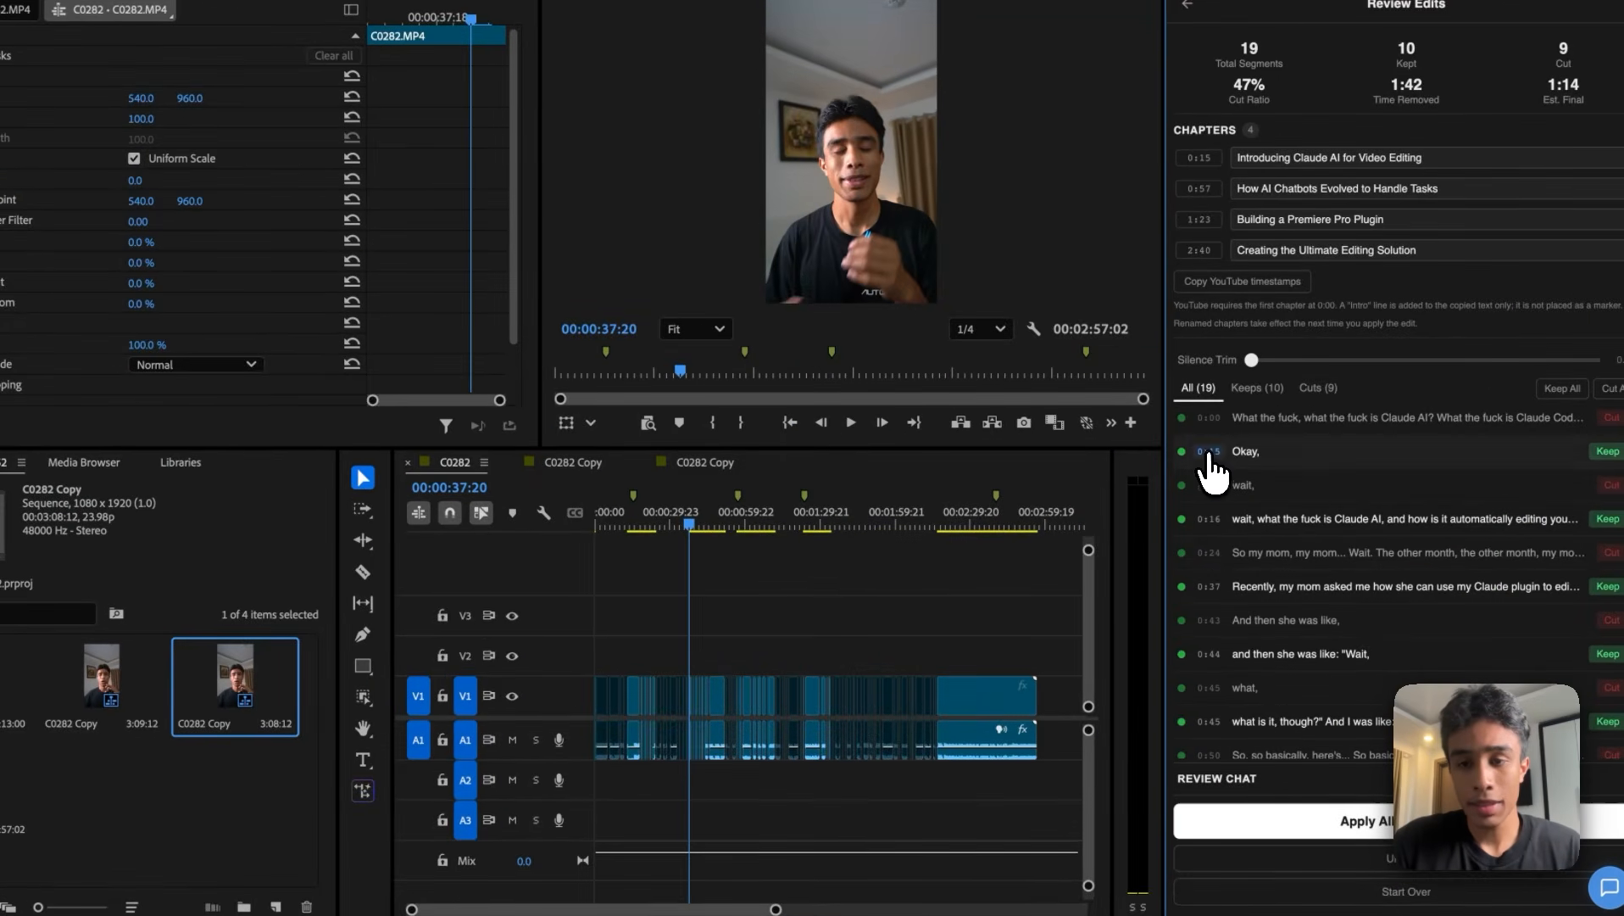
left_click(1209, 451)
left_click(1210, 586)
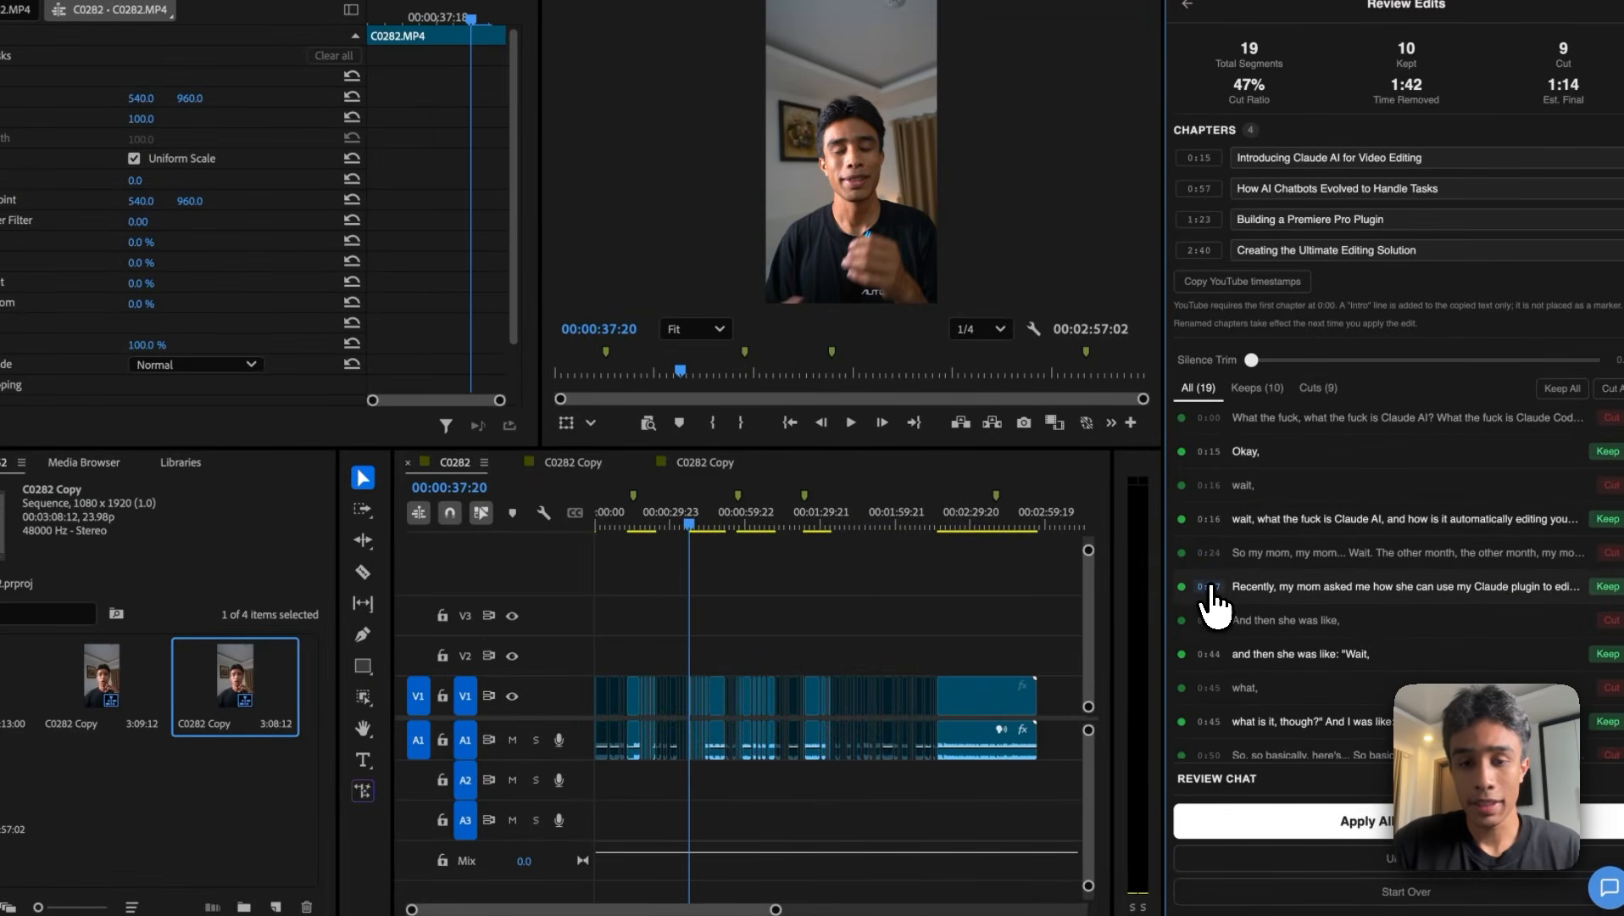
key("space")
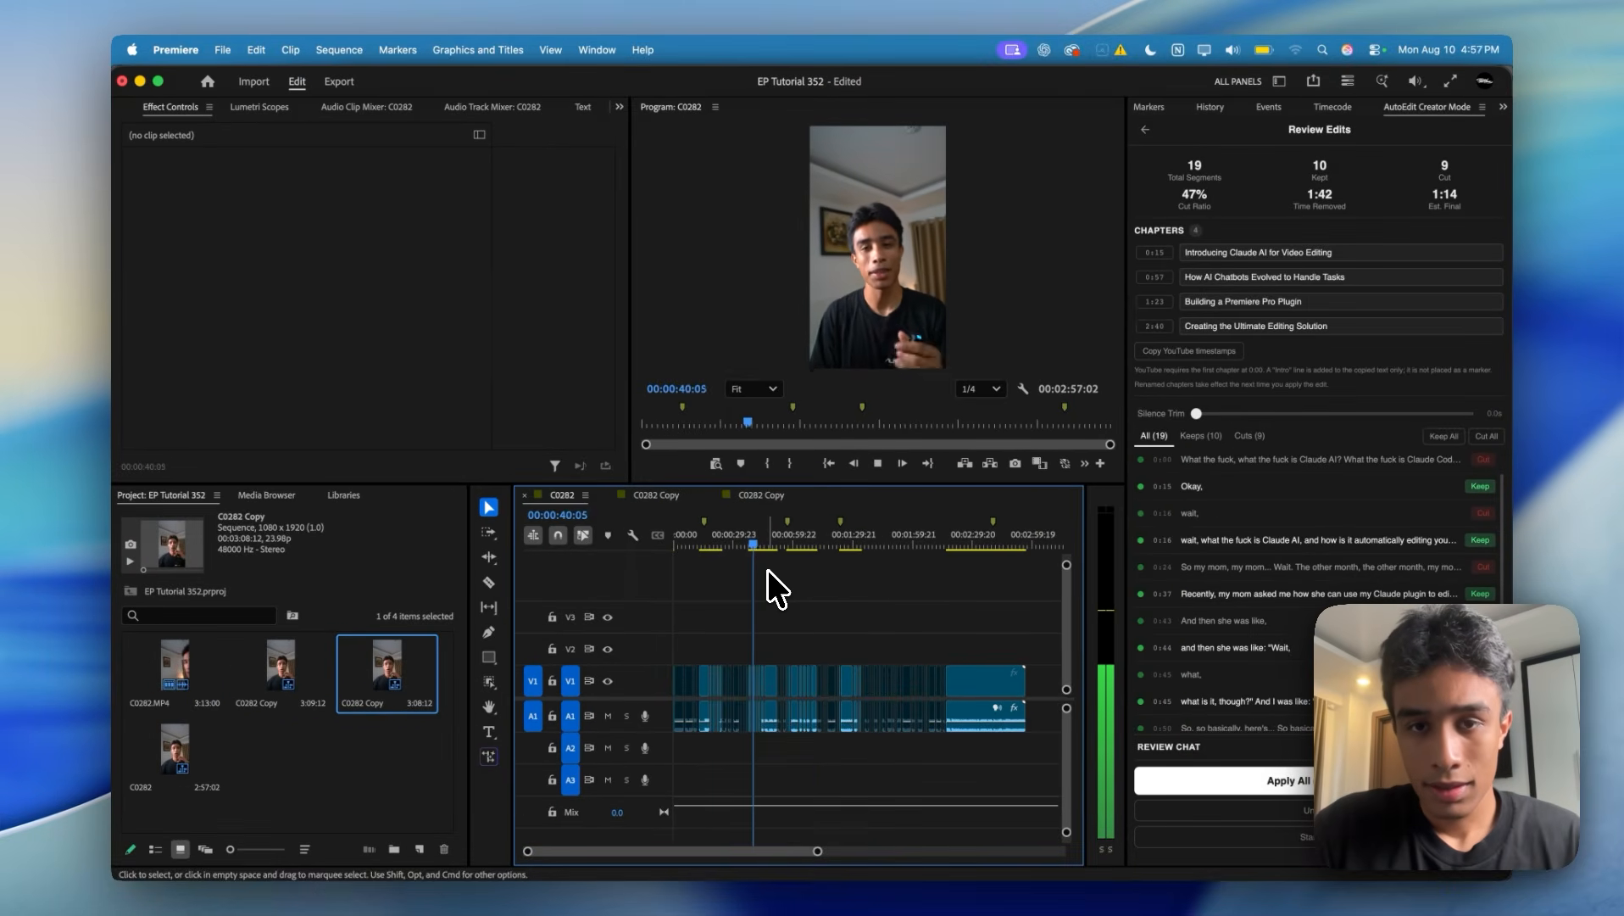
key("space")
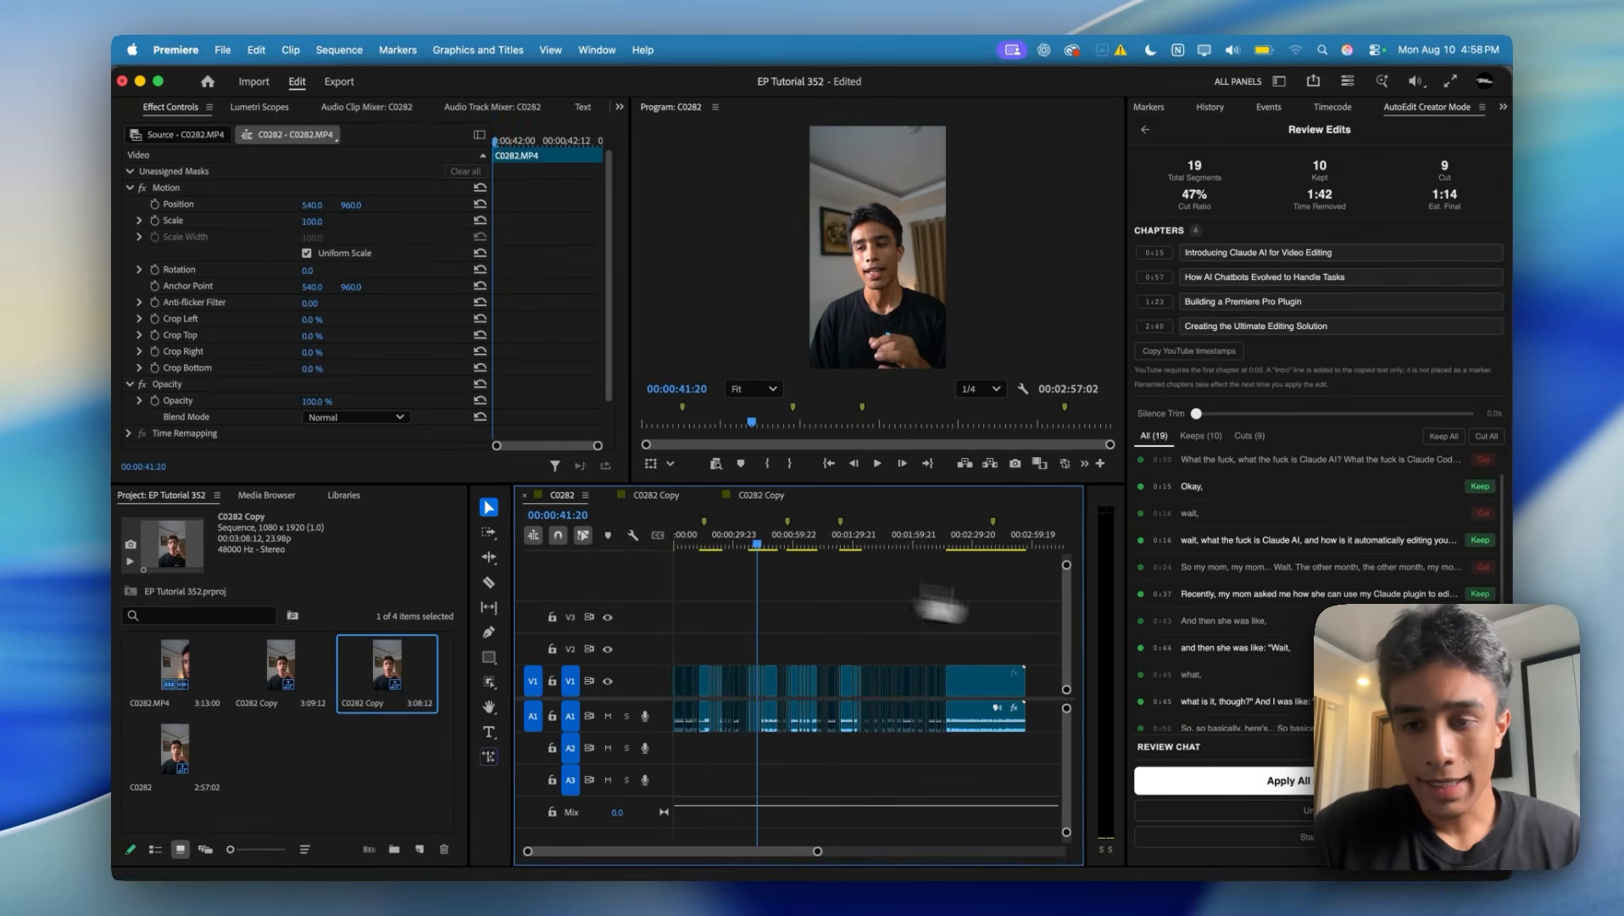
- Apply all proposed edits to the C0282 sequence after checking the 1:23 segment, and place the playhead at 00:00:28:03
scroll(1239, 657, "down", 5)
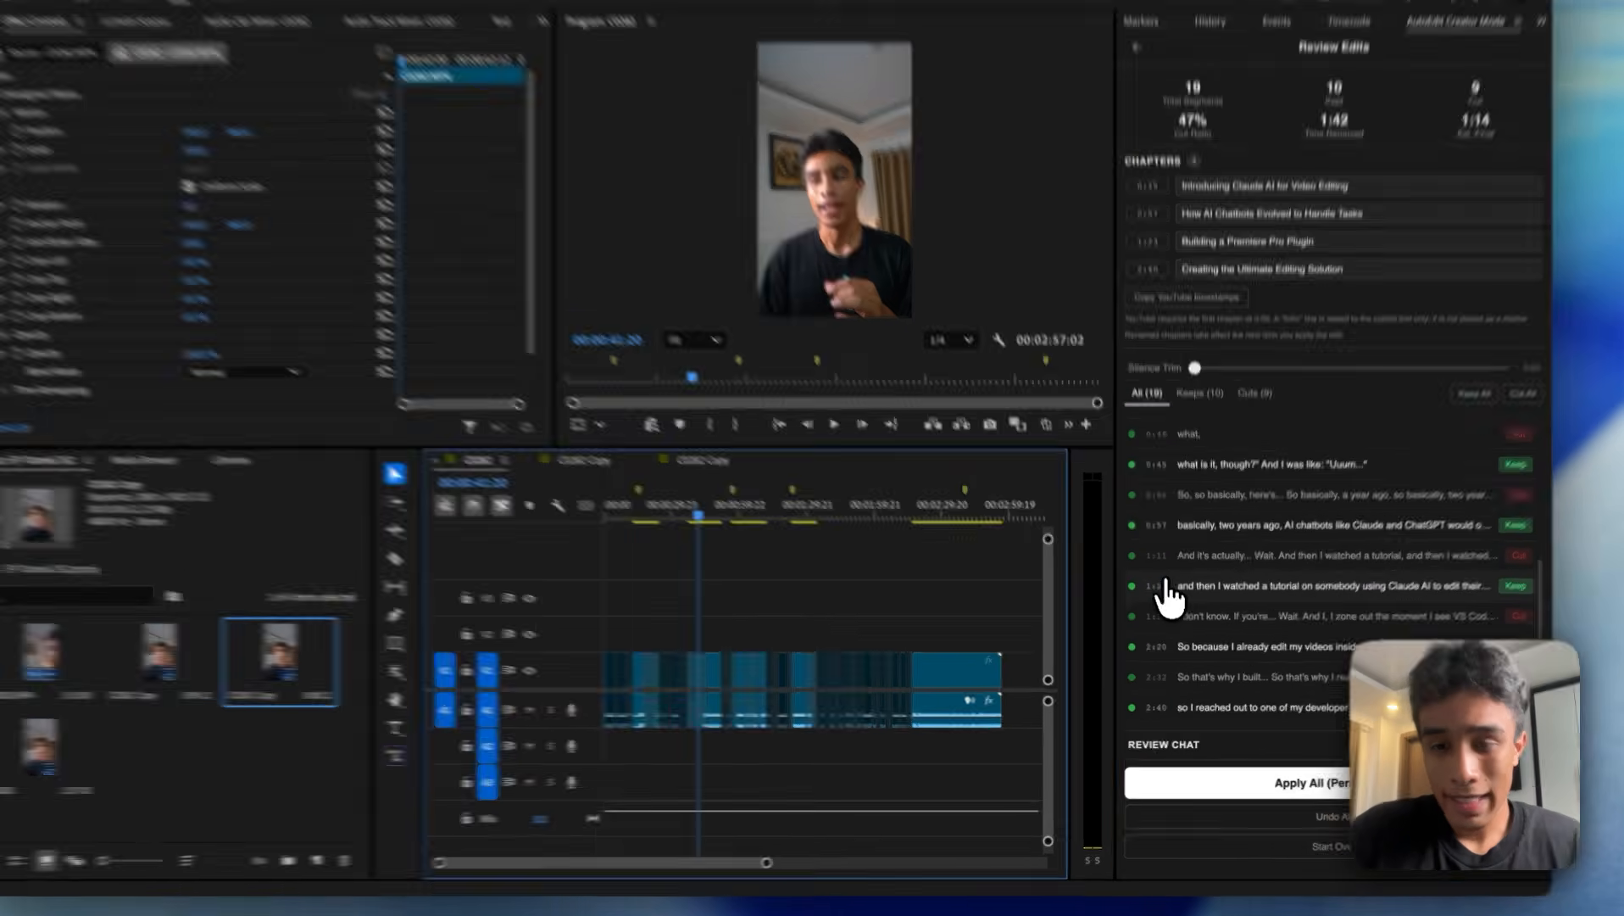
left_click(1170, 612)
scroll(1198, 594, "down", 2)
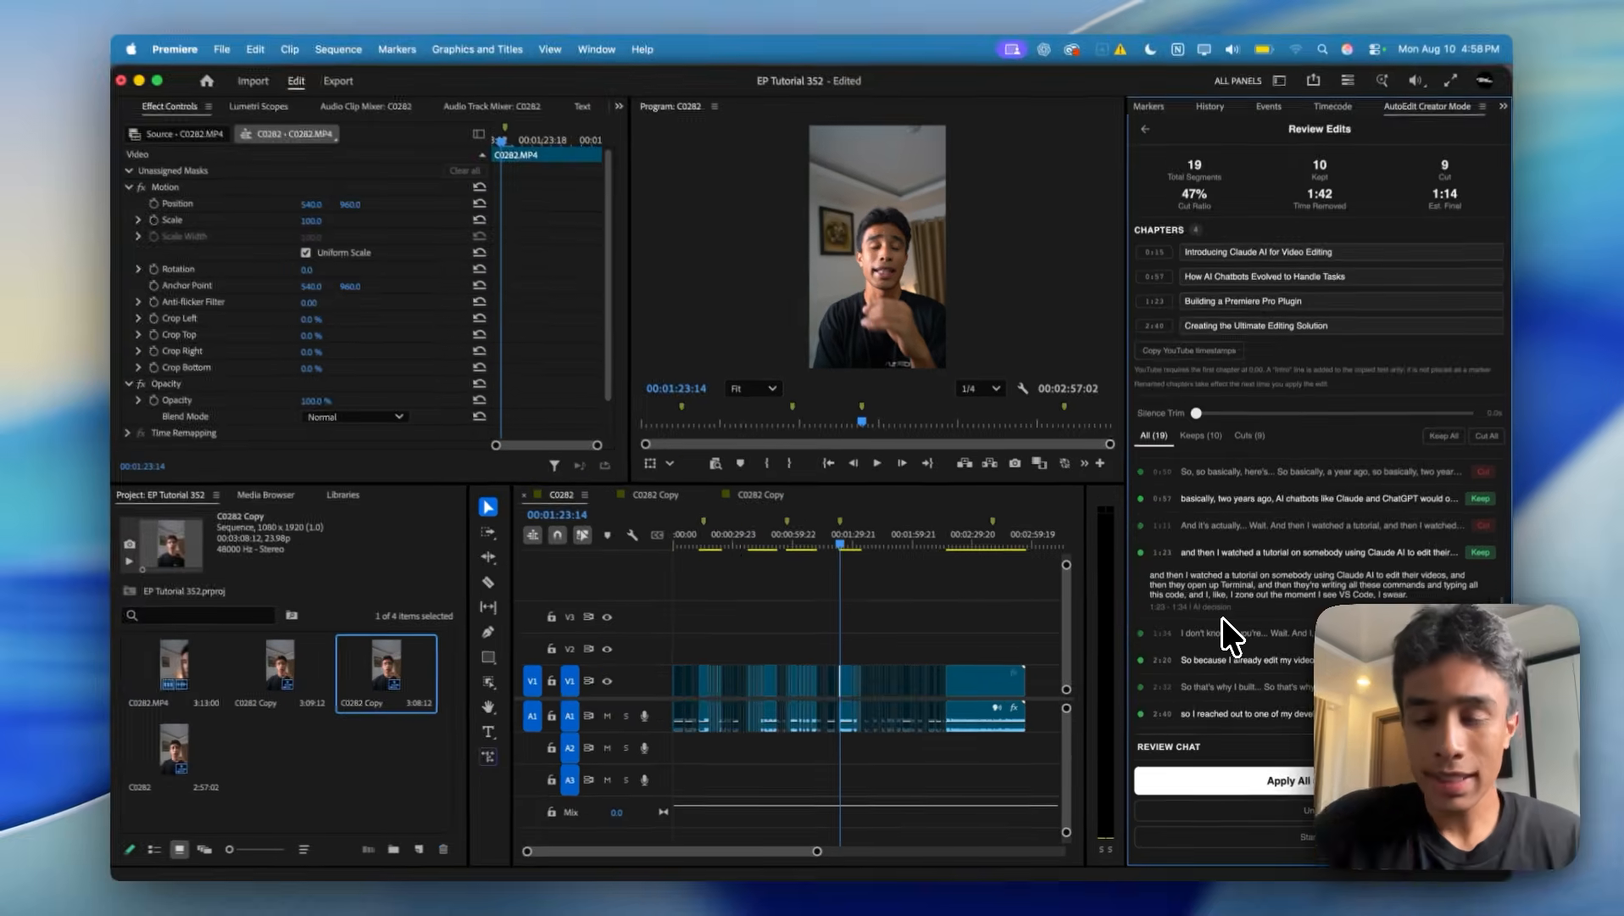
left_click(1272, 784)
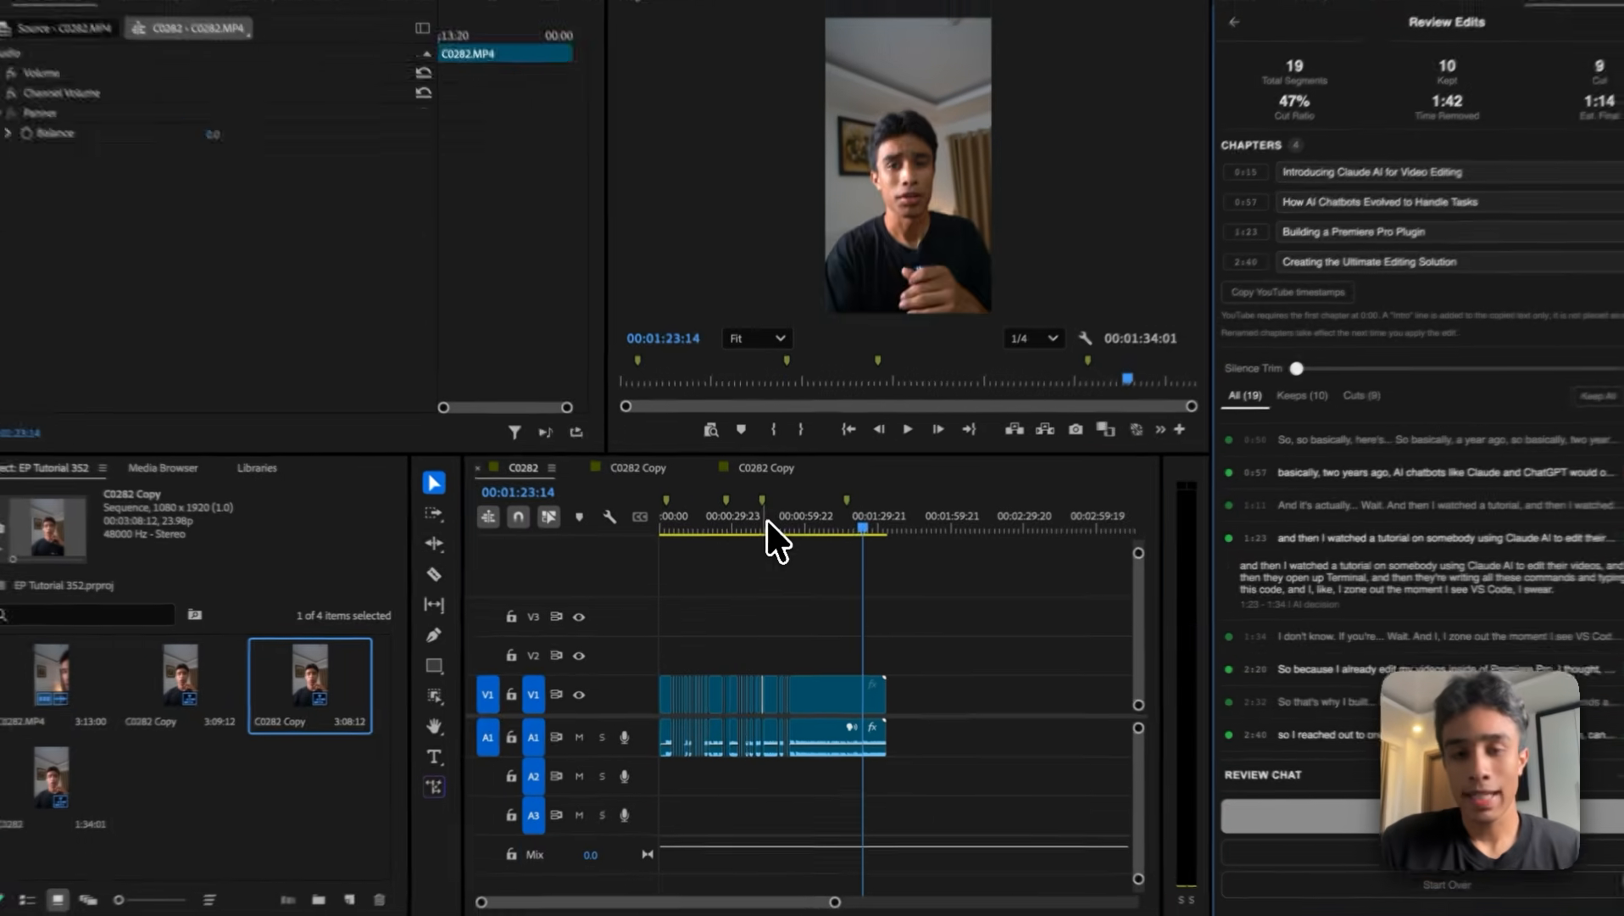
left_click(729, 525)
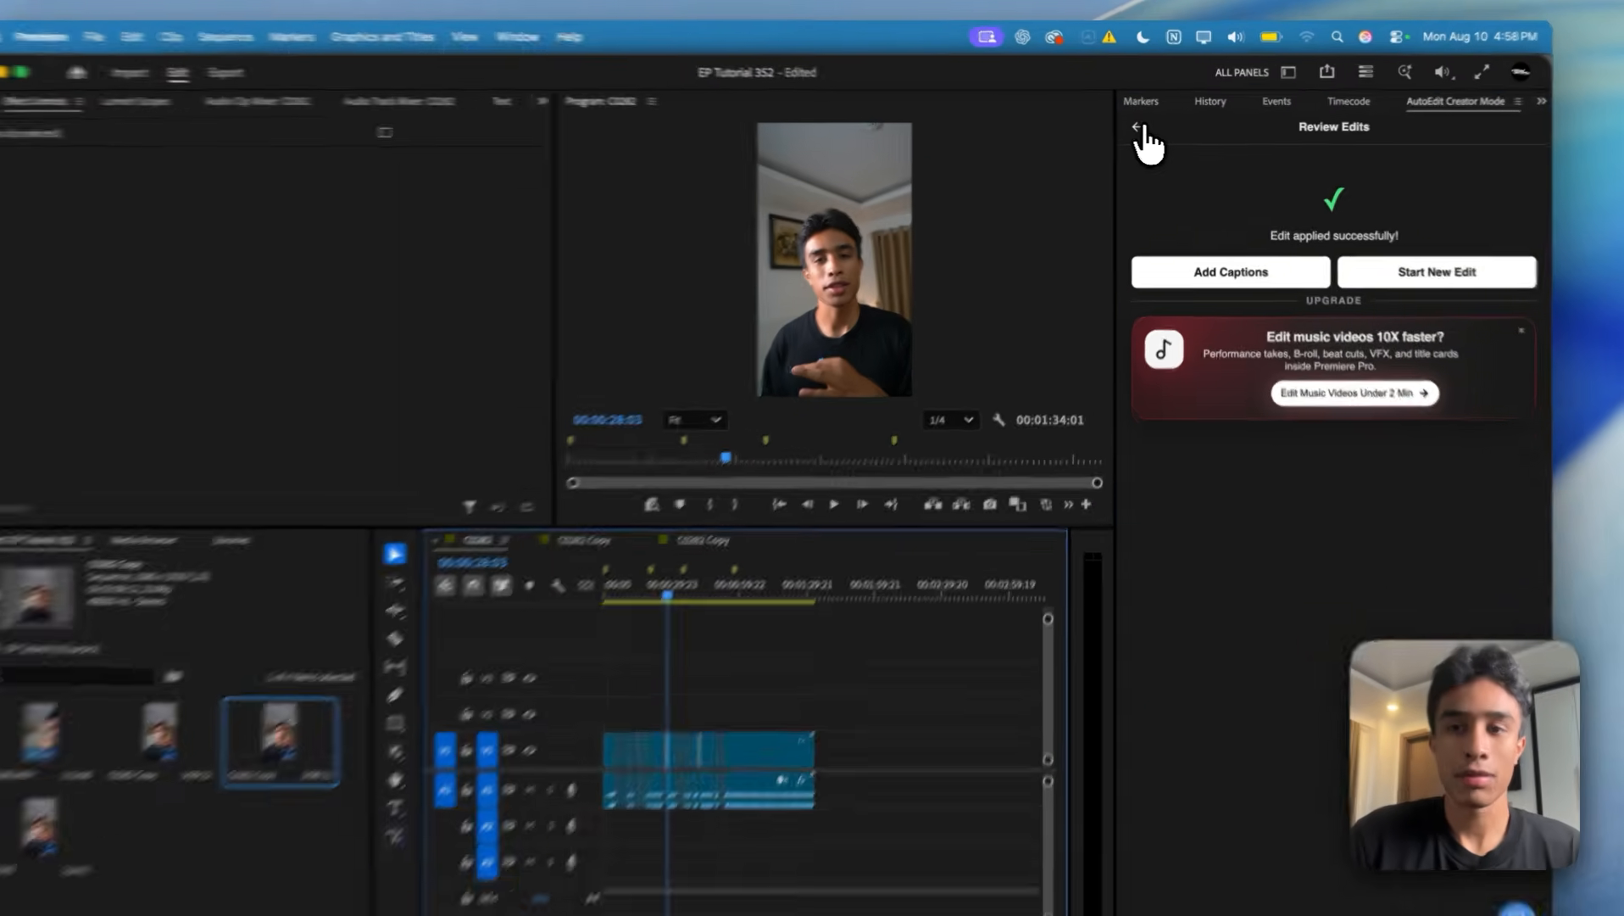
- Leave the finished Creator Mode edit and preview the Apple Style Text 2 template in the Motion Graphics library
left_click(1145, 128)
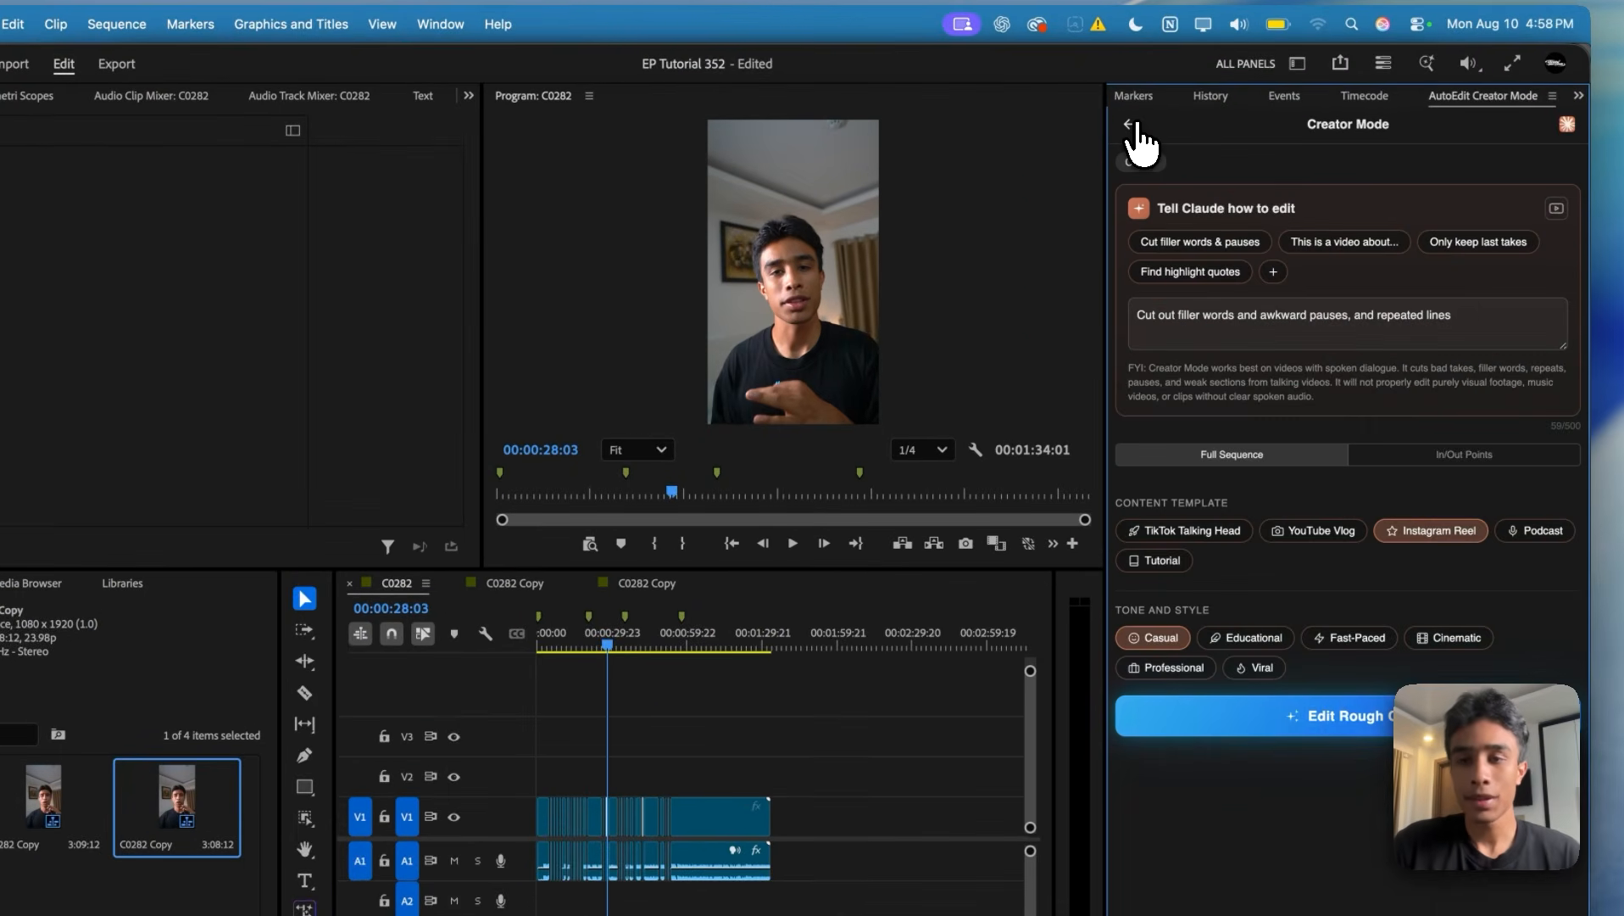
left_click(1133, 124)
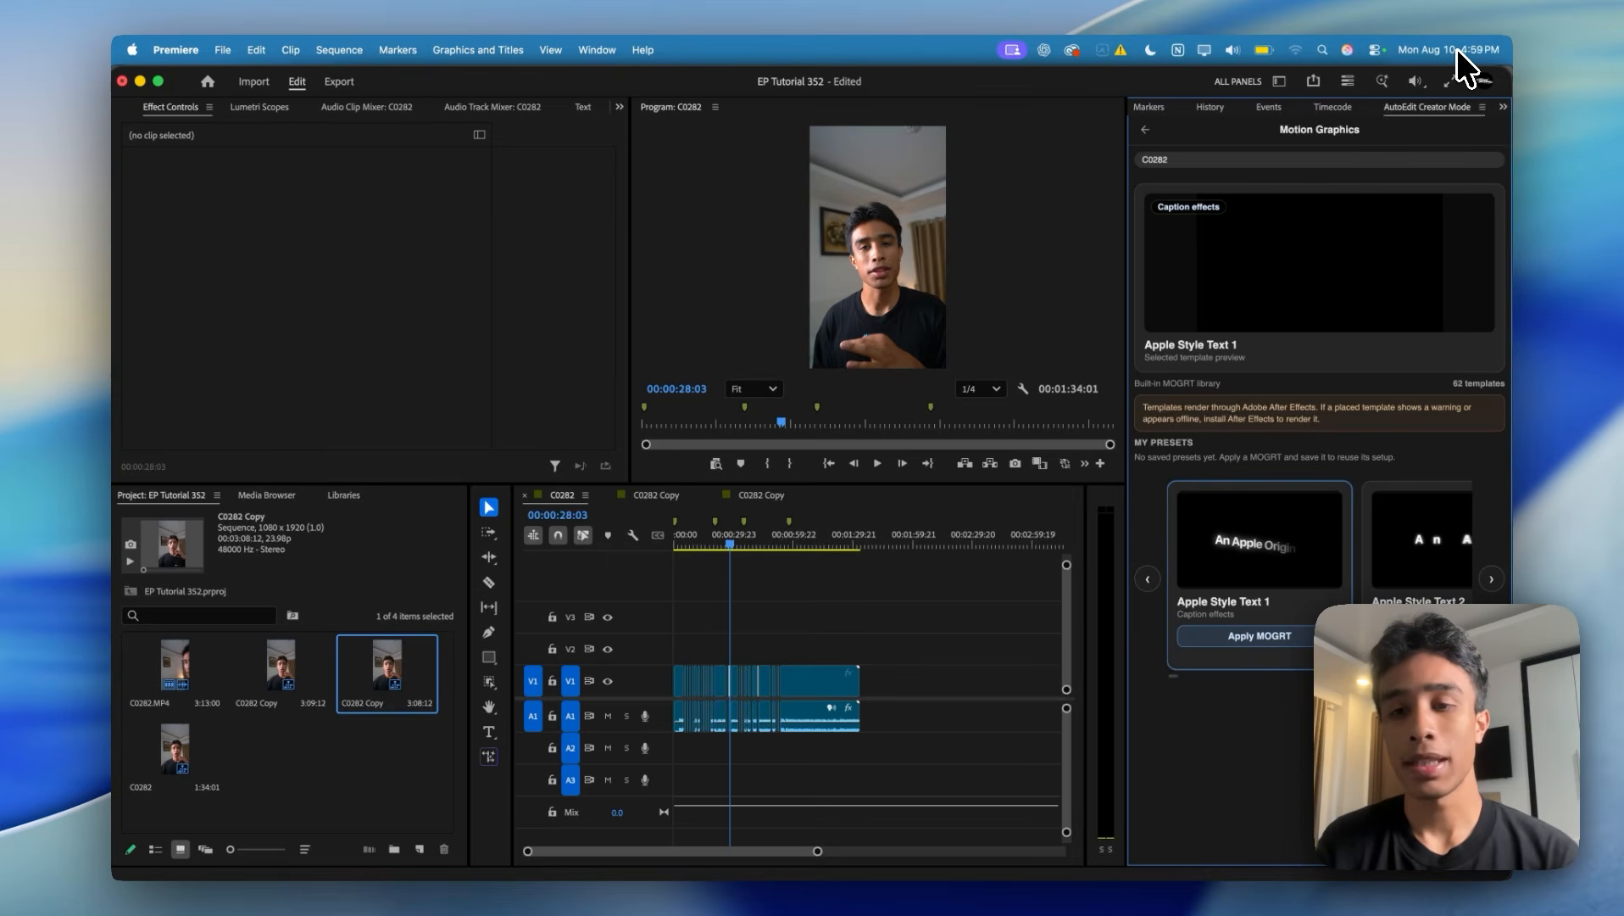
scroll(1433, 530, "right", 5)
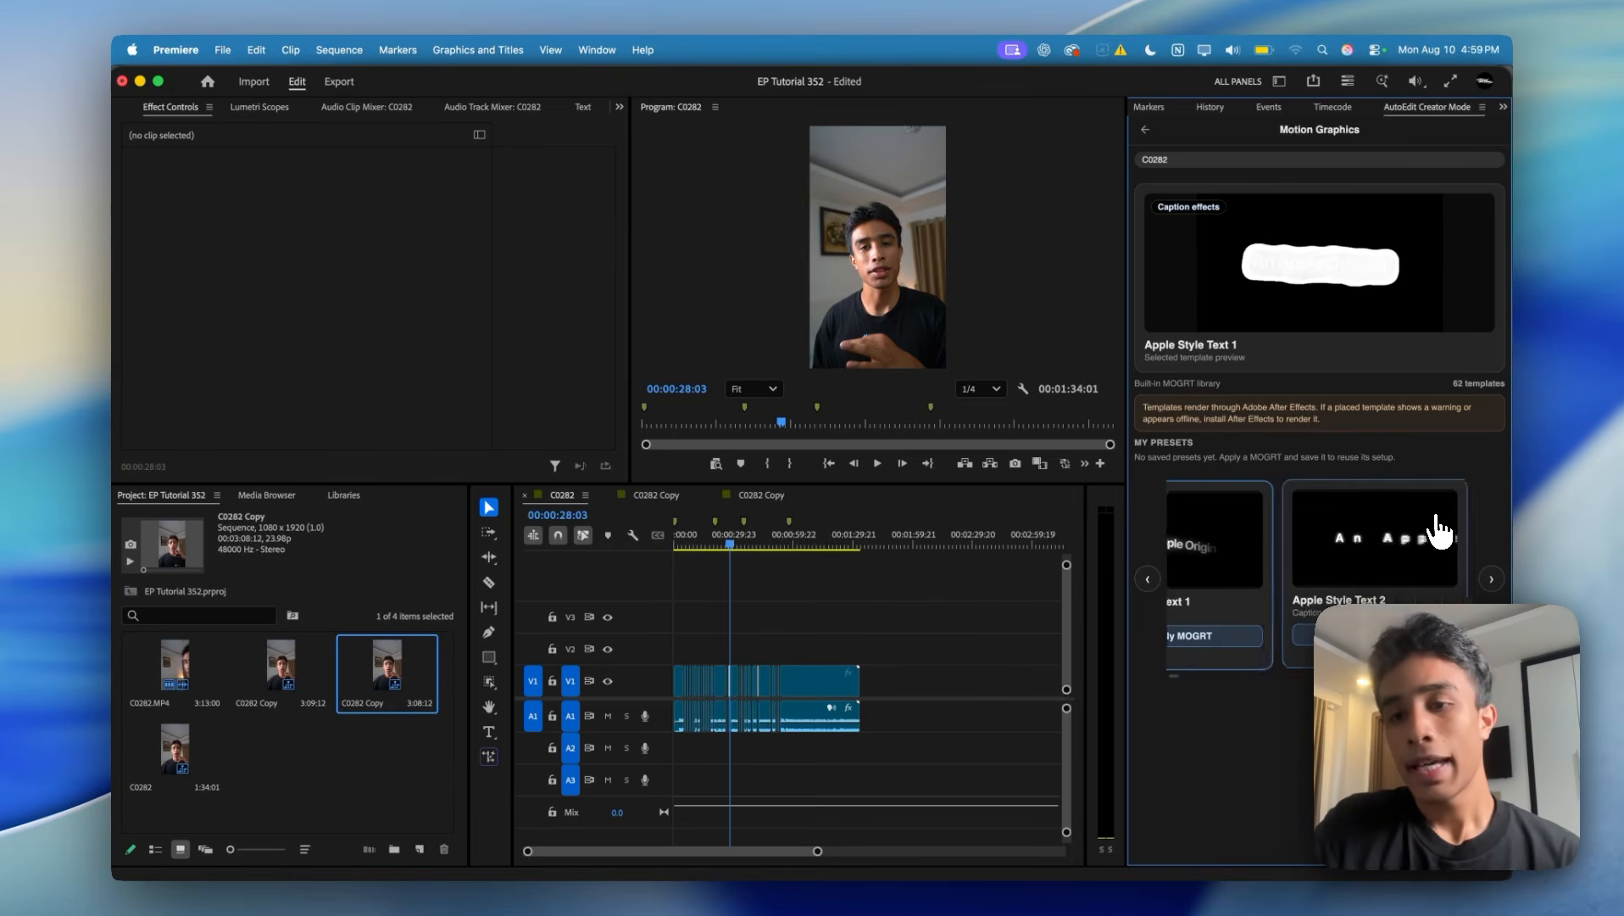
scroll(1439, 532, "left", 5)
left_click(1392, 556)
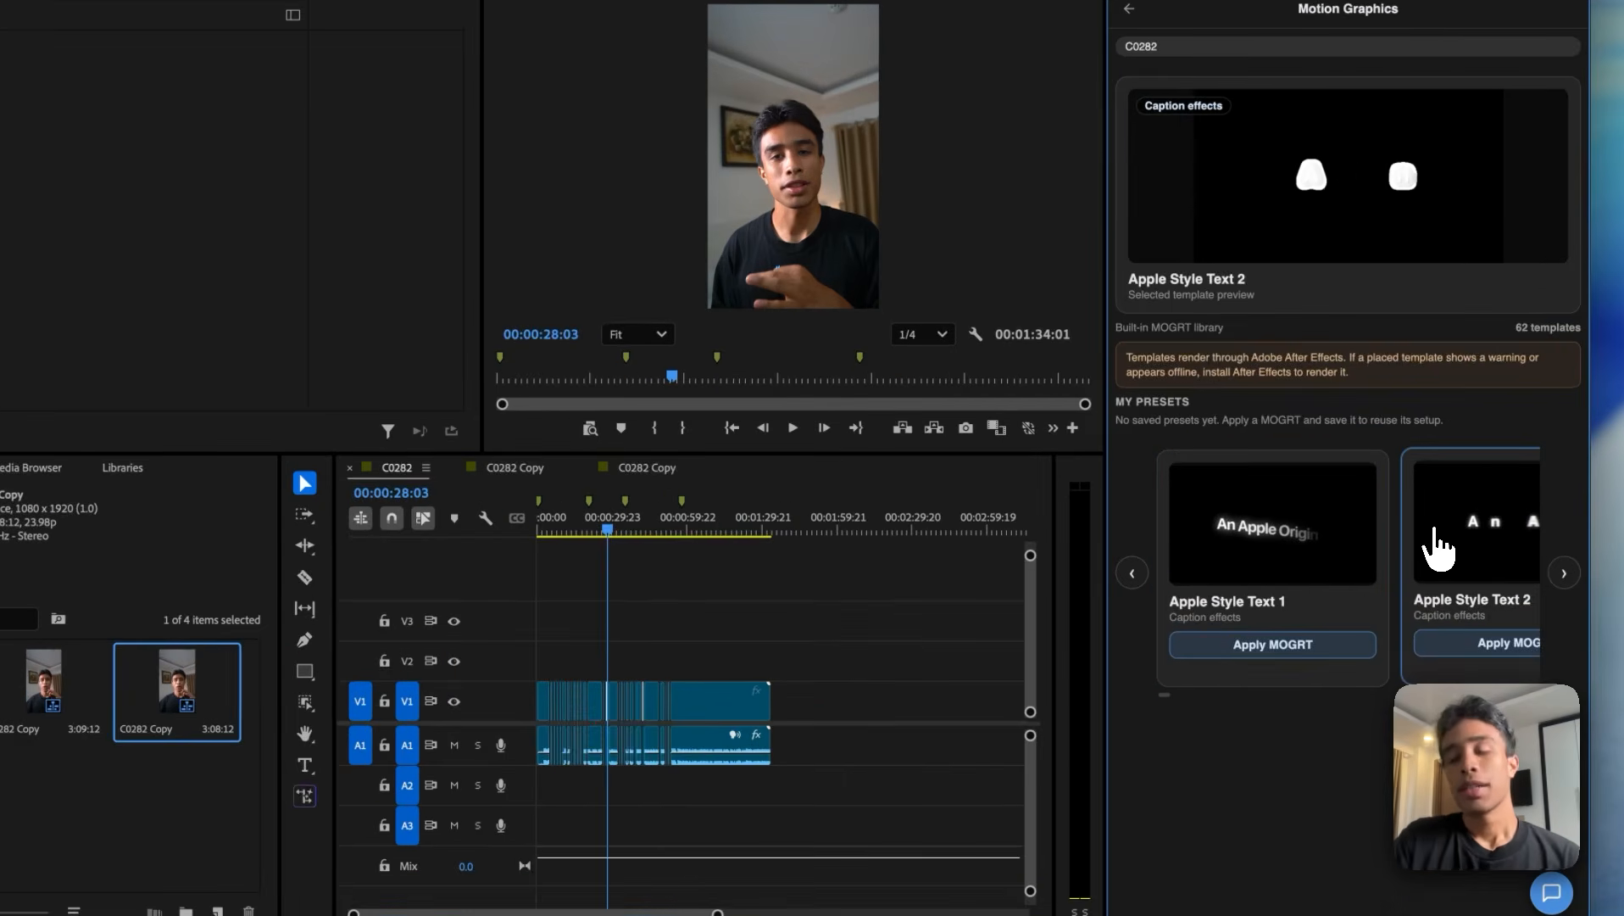
scroll(1439, 550, "right", 4)
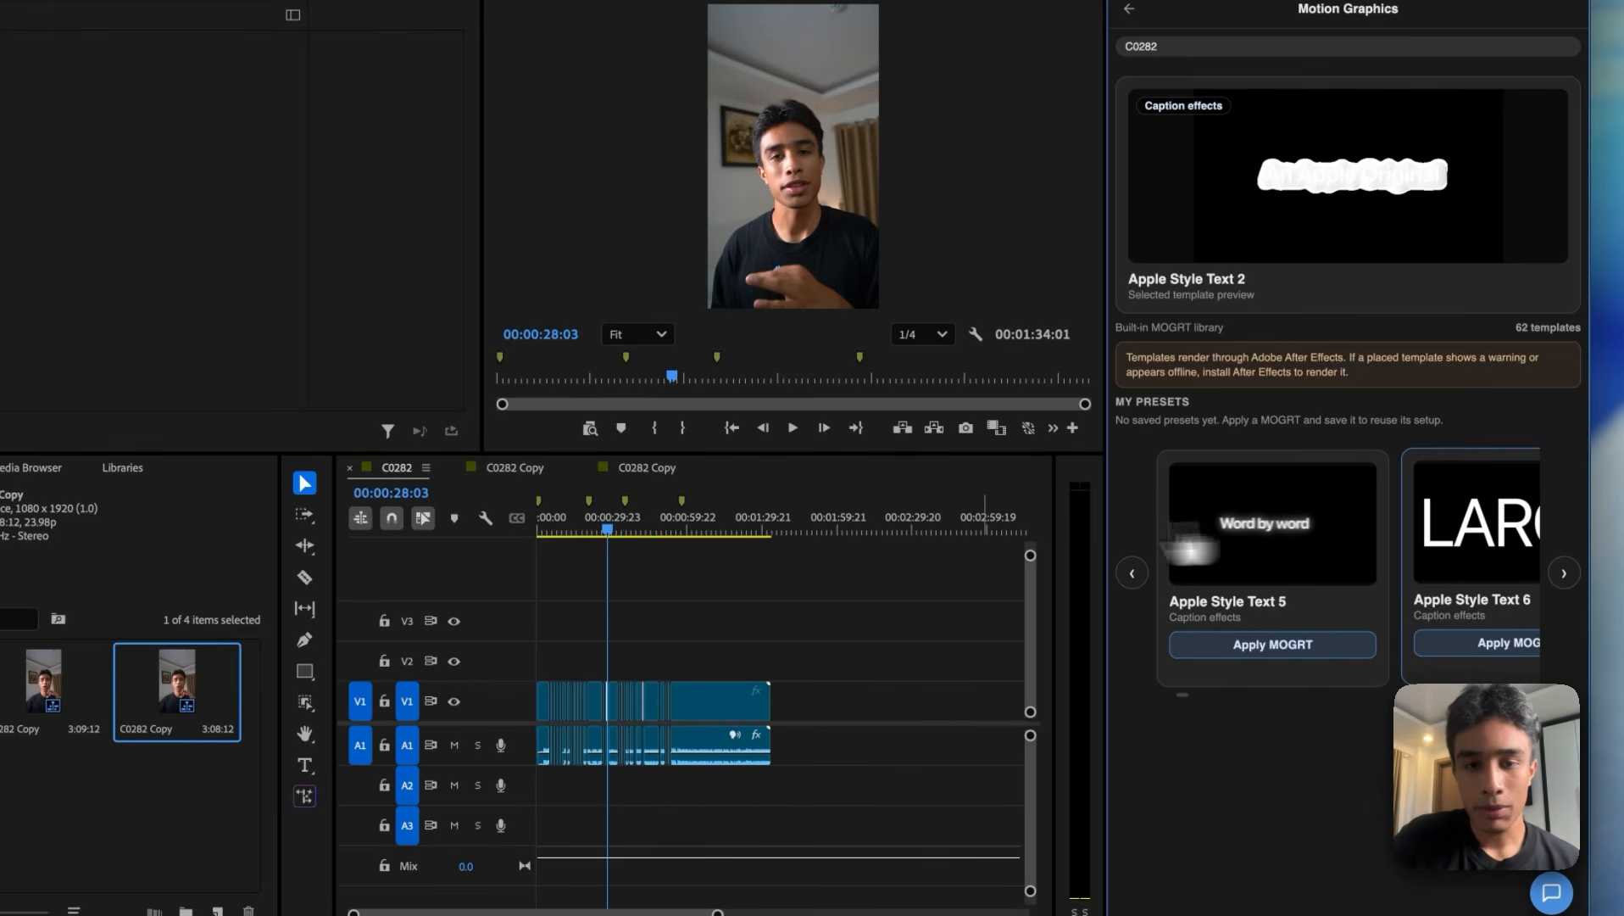
- Place the playhead at 00:00:36:17 and browse the Creator Mode Scenario and Text Animation templates up to Text Animation 6 (Gradient End)
left_click_drag(607, 529, 633, 529)
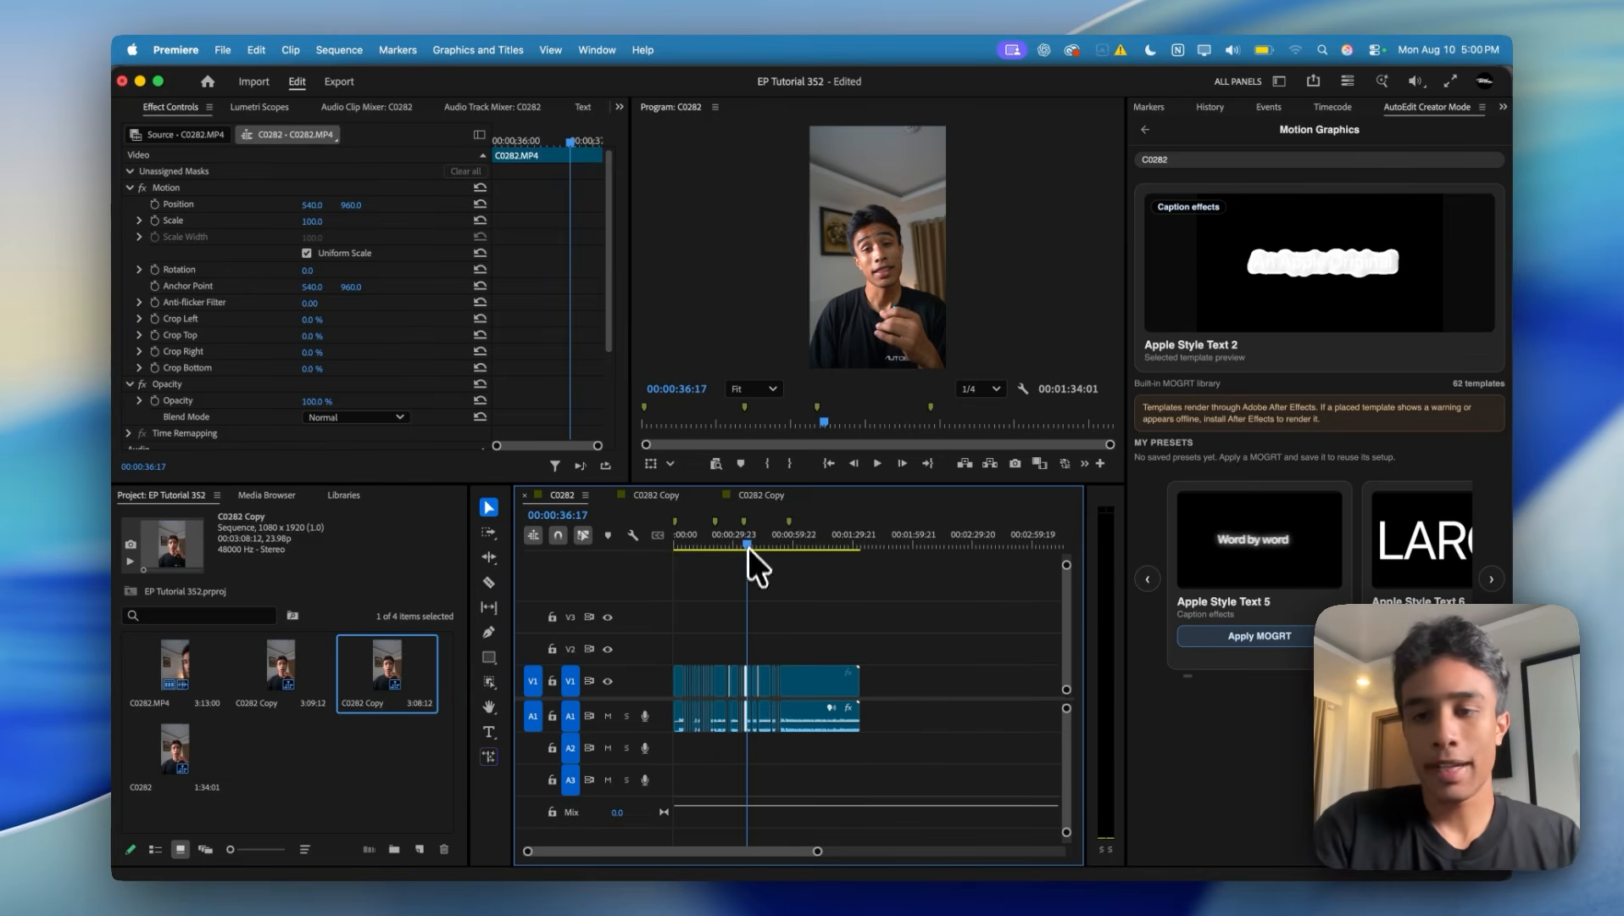
scroll(1471, 556, "right", 5)
scroll(1469, 546, "right", 2)
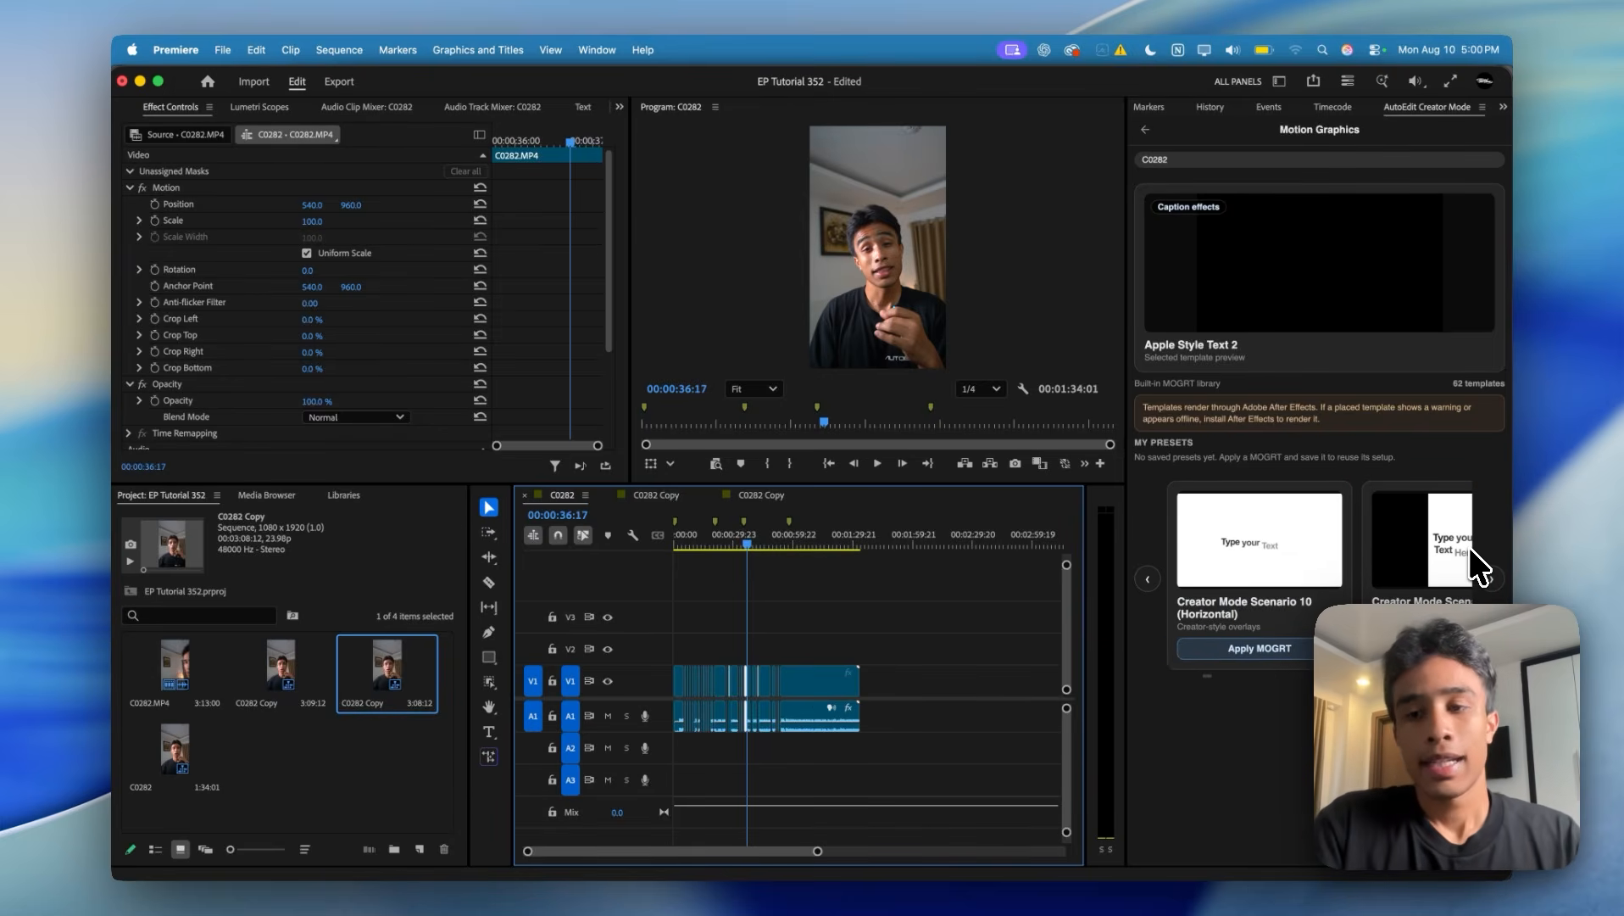
scroll(1479, 566, "right", 3)
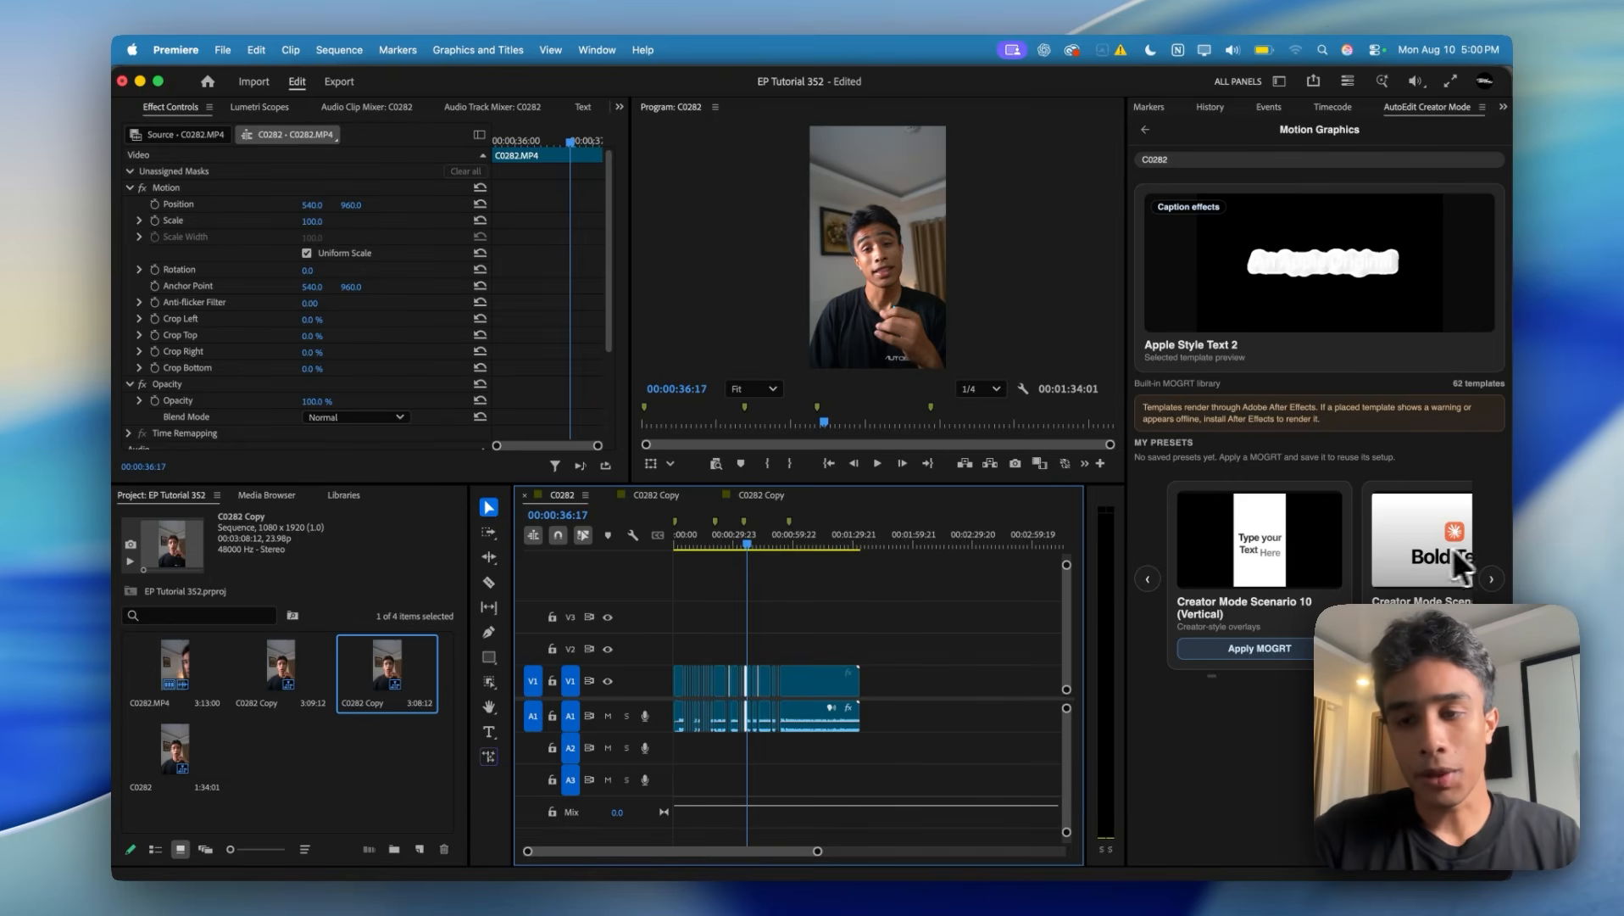
scroll(1433, 553, "left", 5)
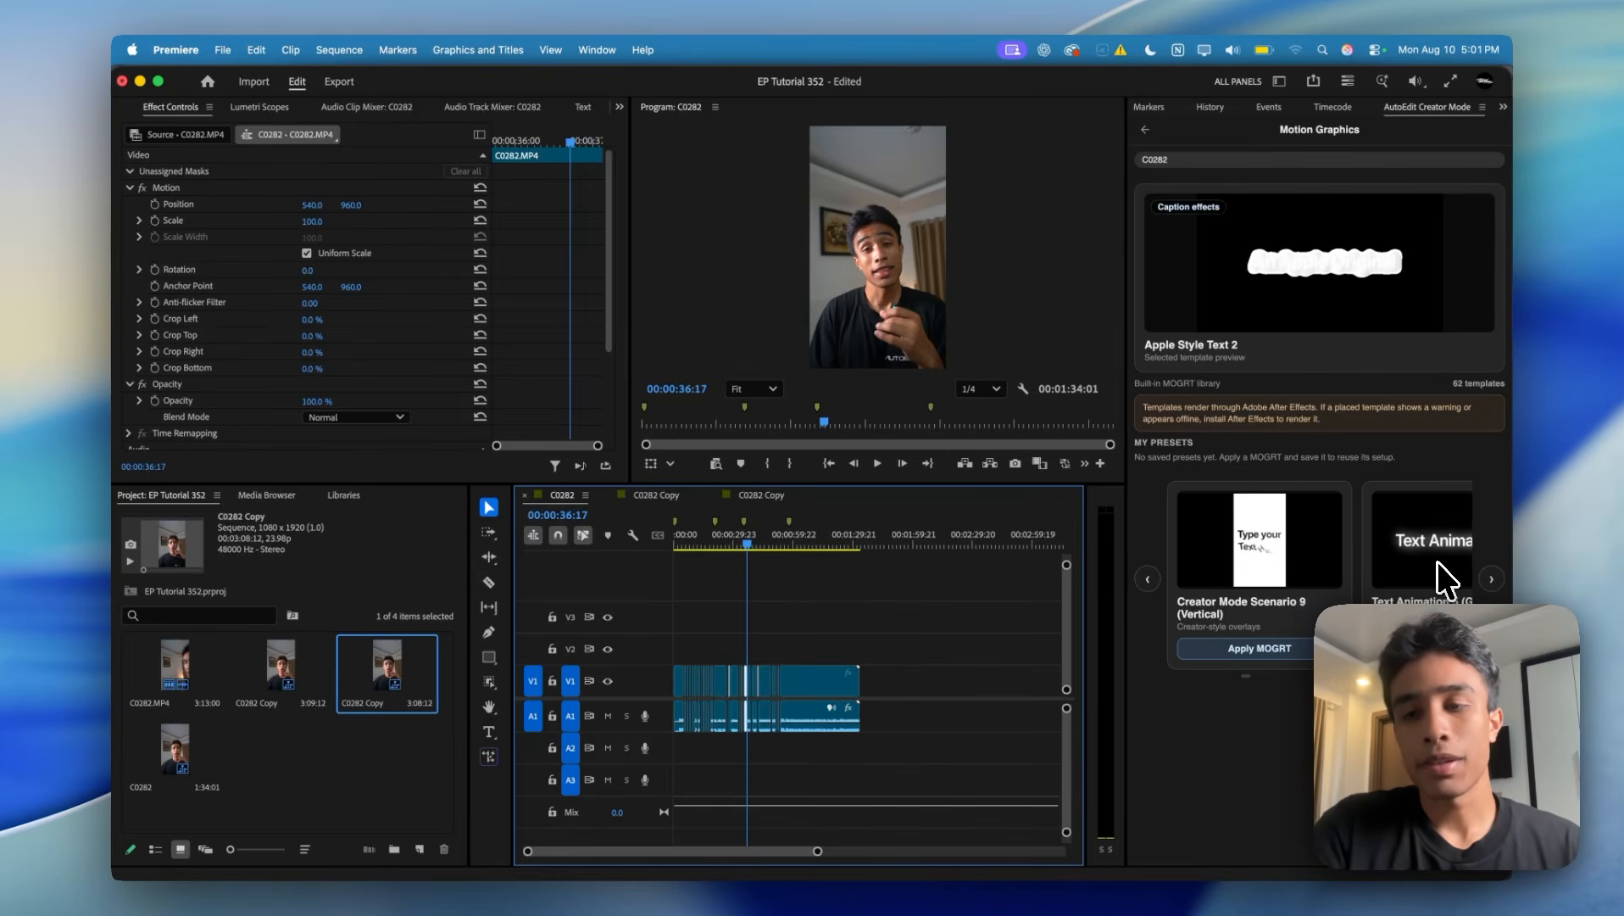
scroll(1436, 561, "right", 4)
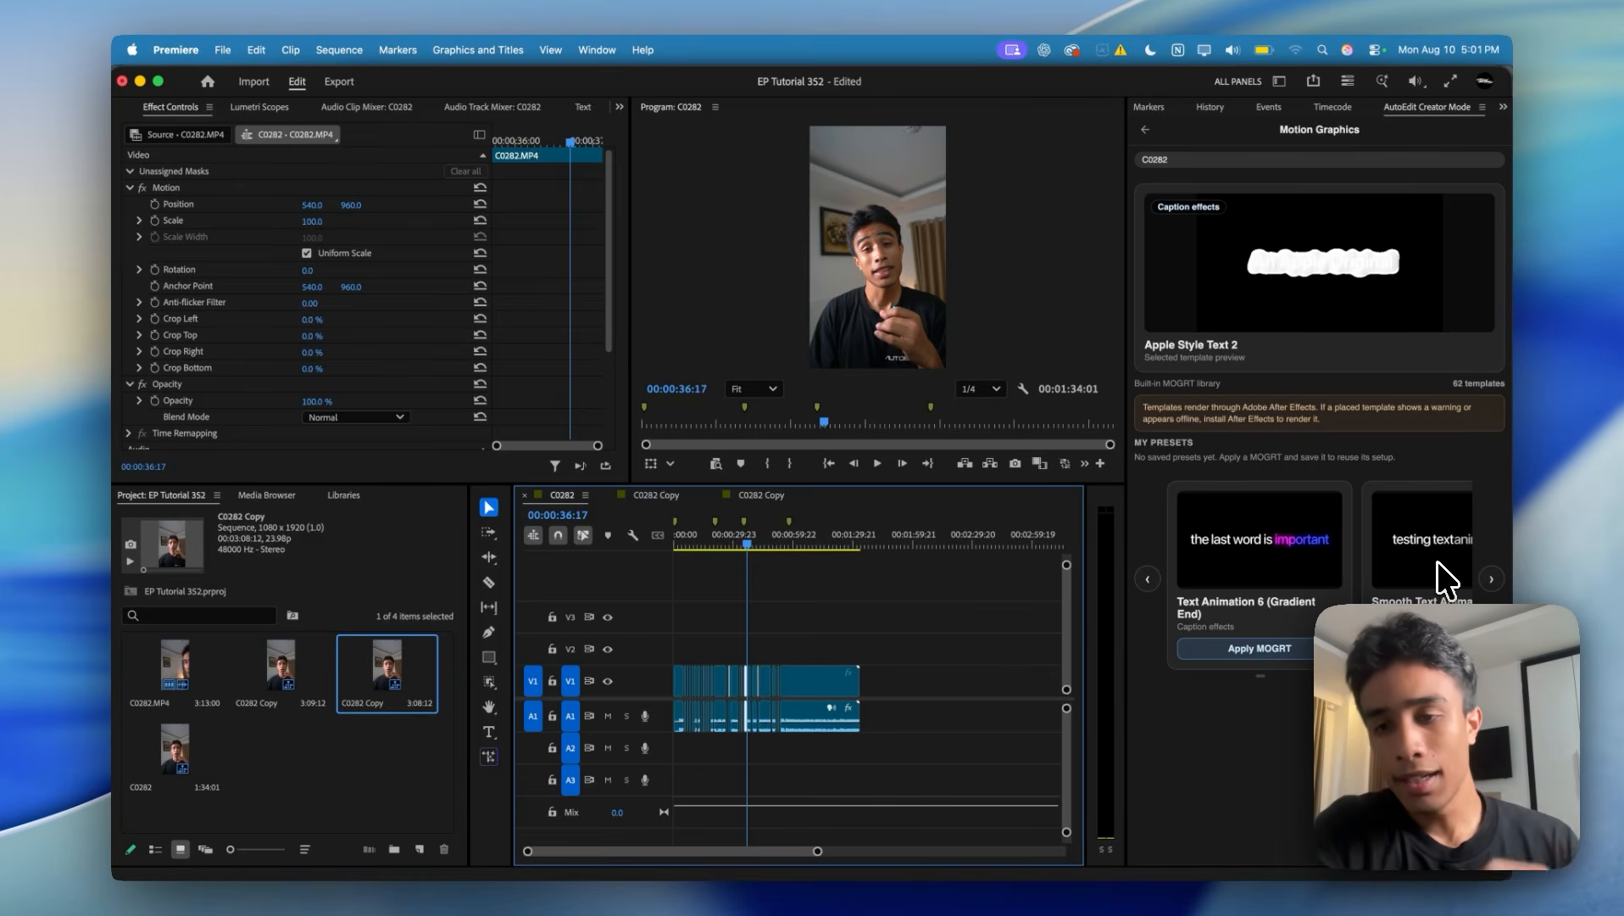
scroll(1437, 561, "right", 5)
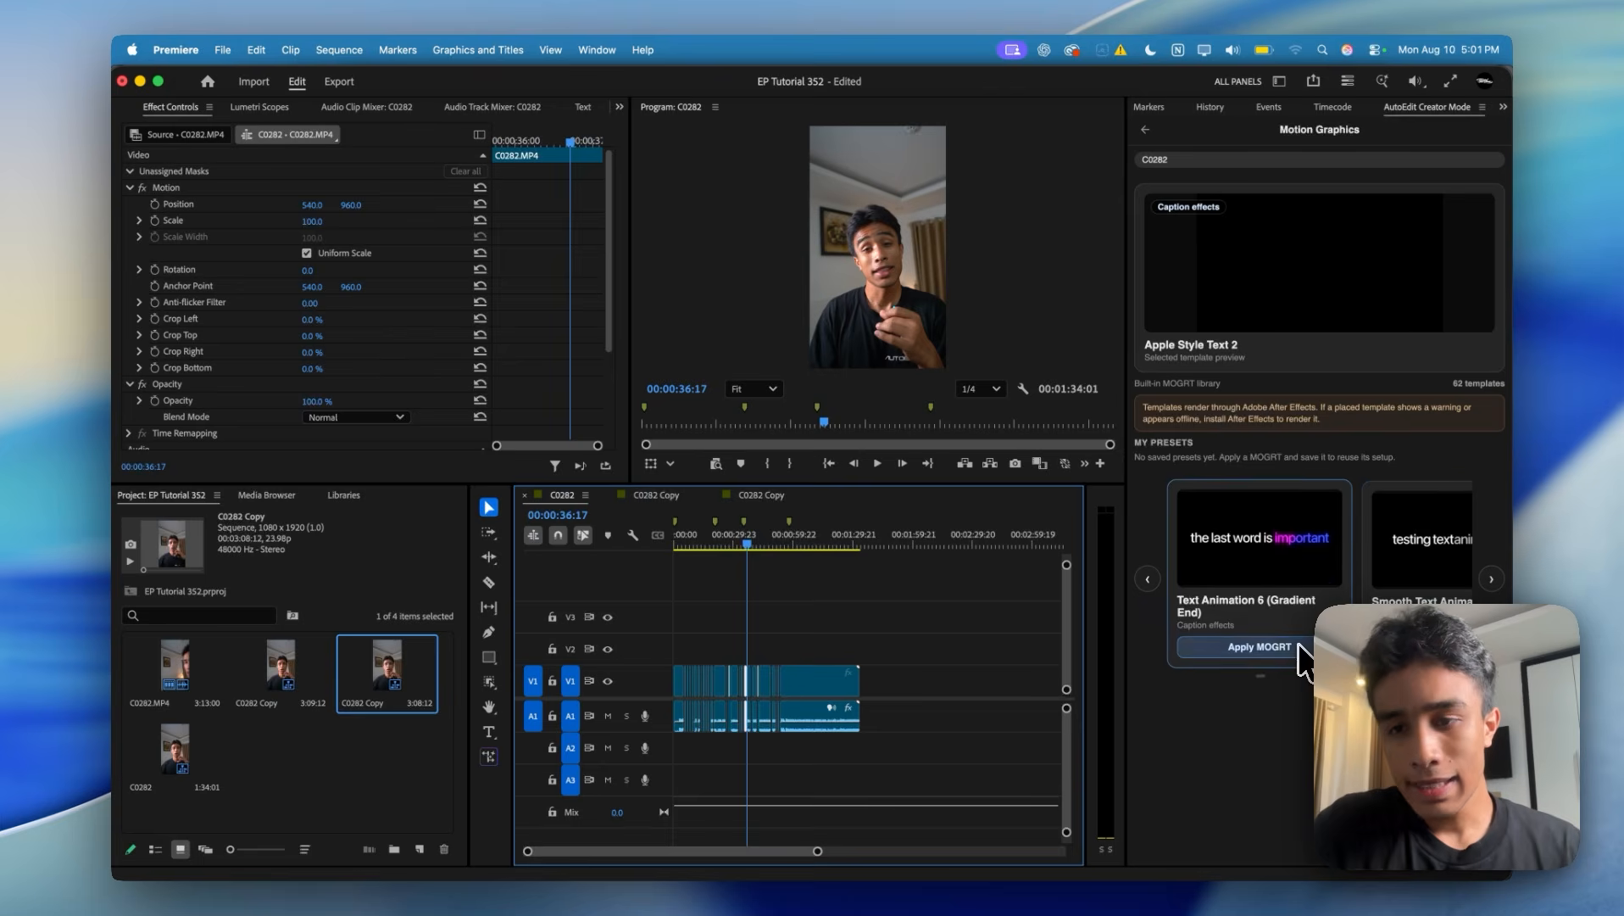
scroll(1331, 568, "right", 5)
scroll(1333, 569, "right", 5)
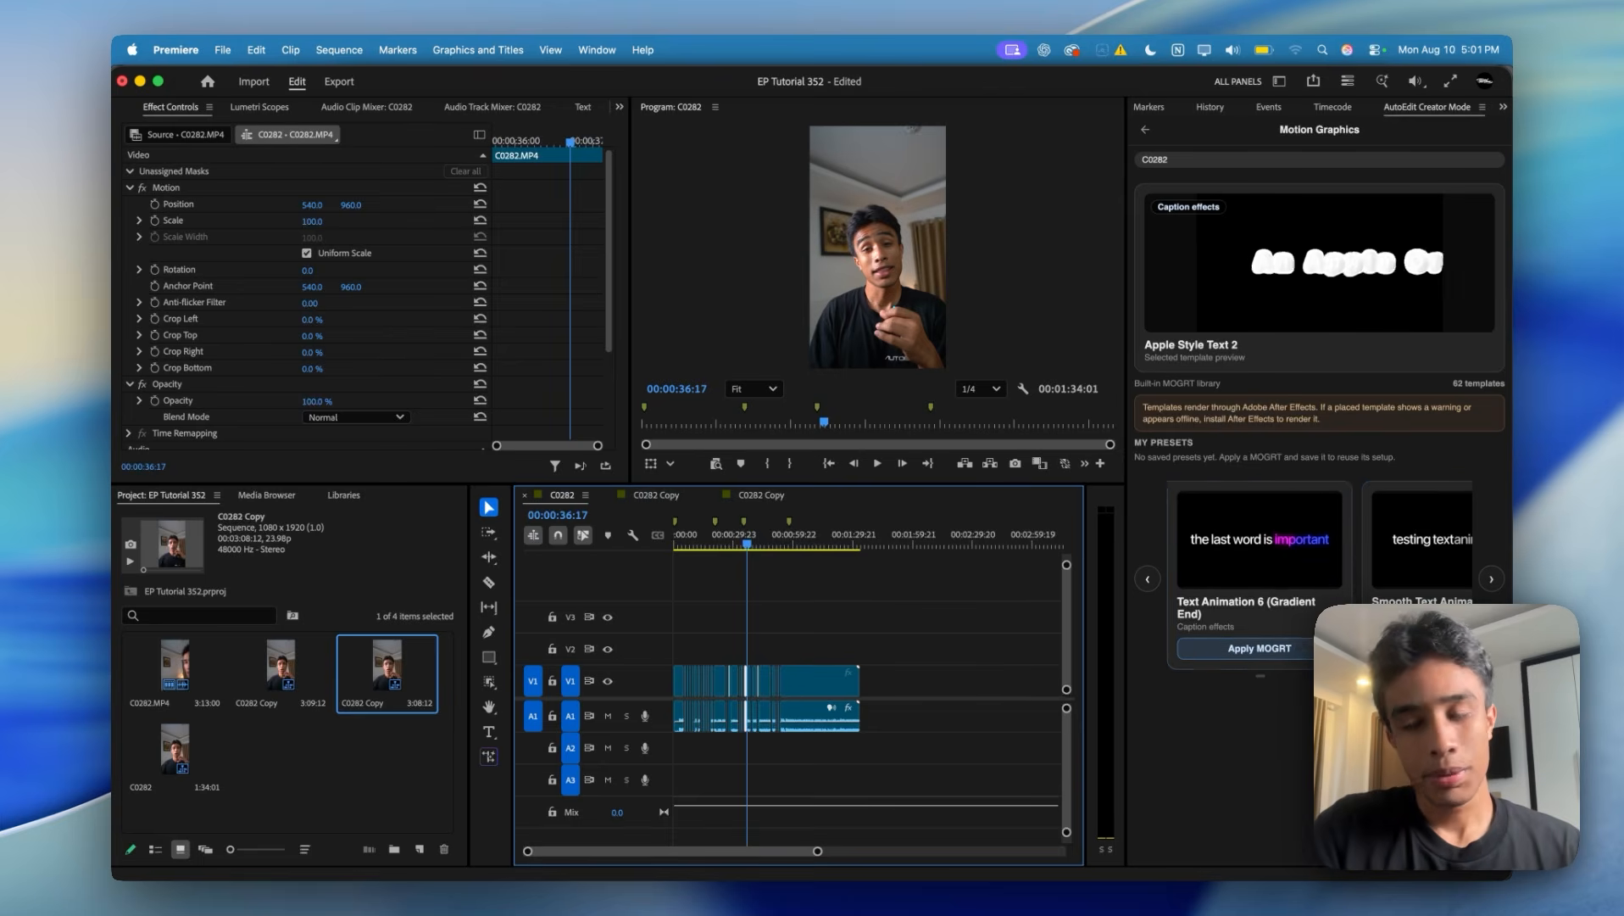
- Apply the Text Animation 1 (GLOW) template to the sequence at 00:00:36:17
scroll(1309, 662, "right", 2)
scroll(1308, 662, "right", 2)
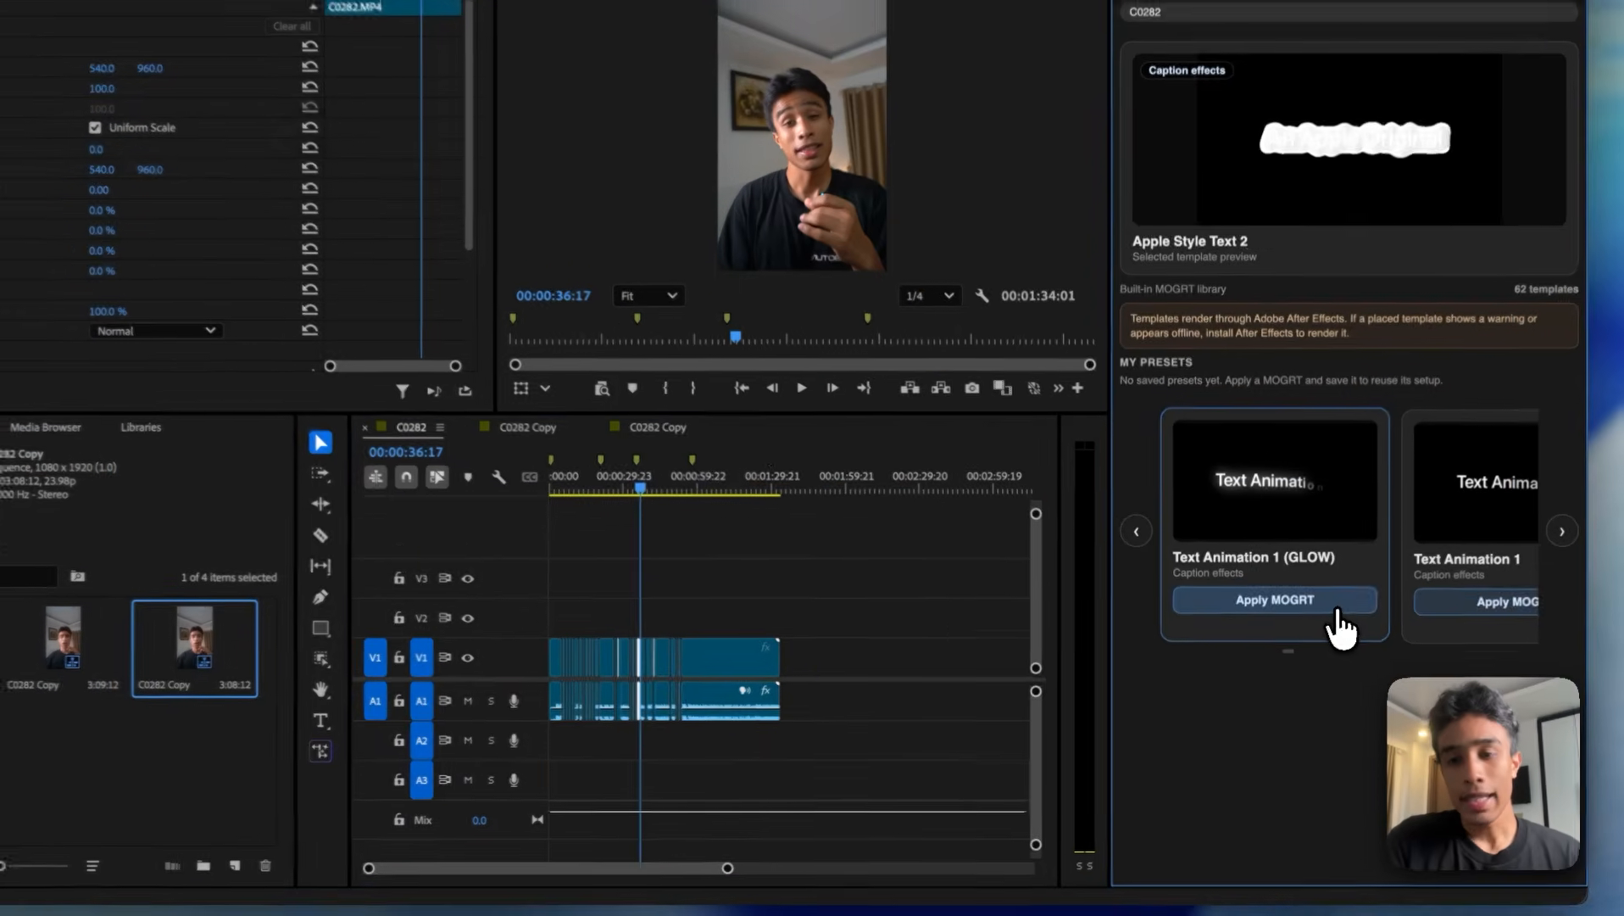
left_click(1289, 636)
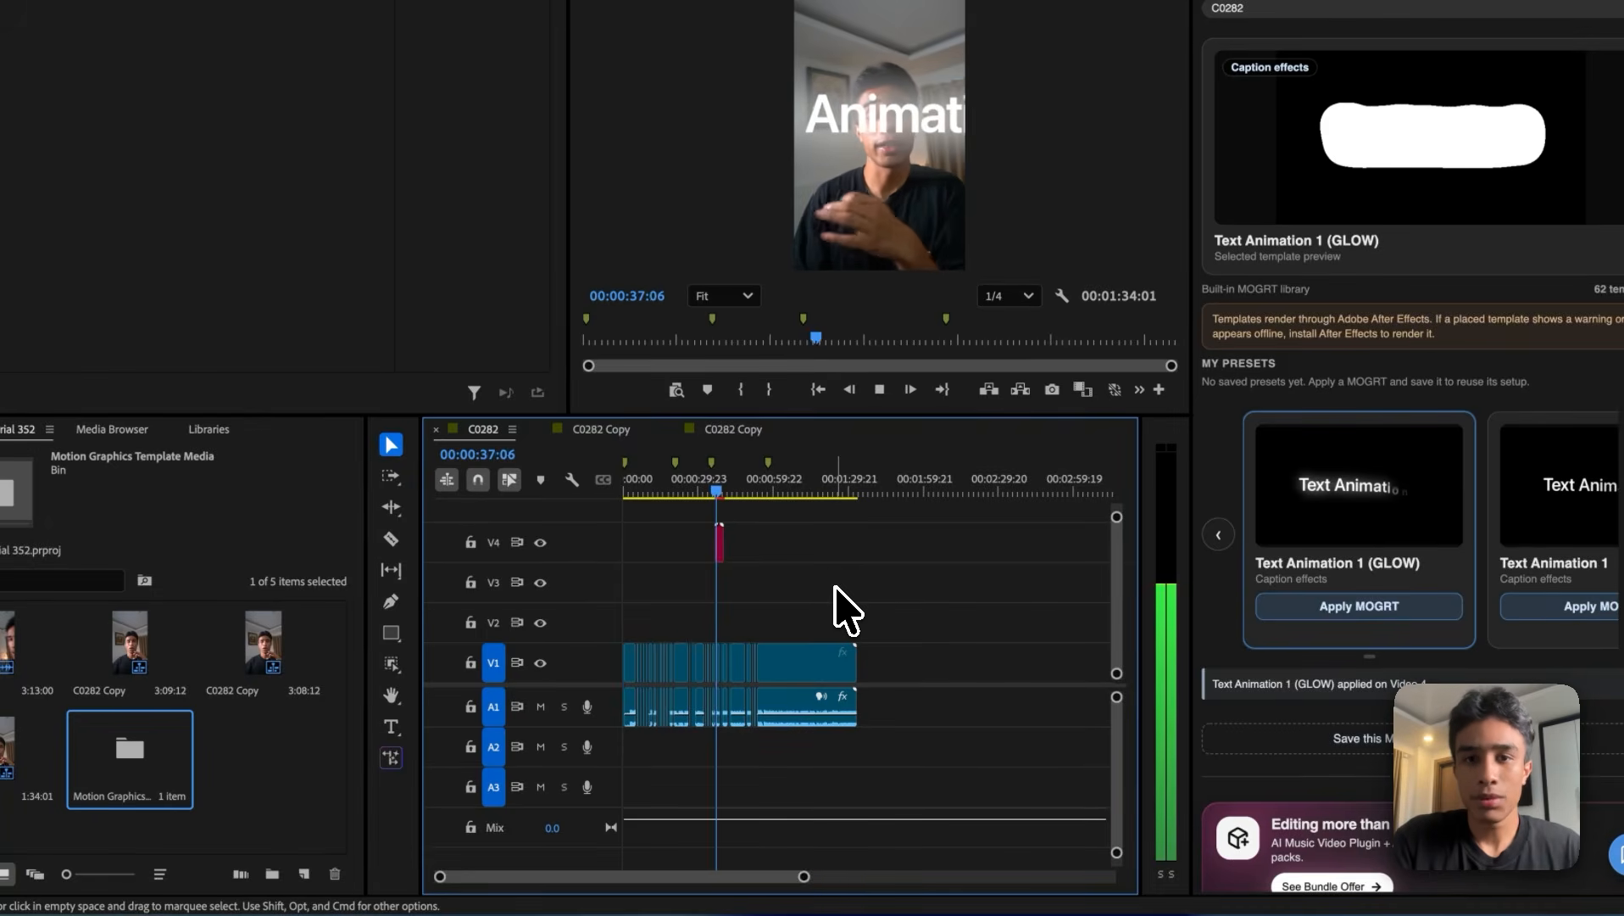
- Stop playback at 00:00:37:14 and delete the Text Animation 1 (GLOW) clip from track V4
key("space")
left_click(720, 543)
key("equal")
key("equal")
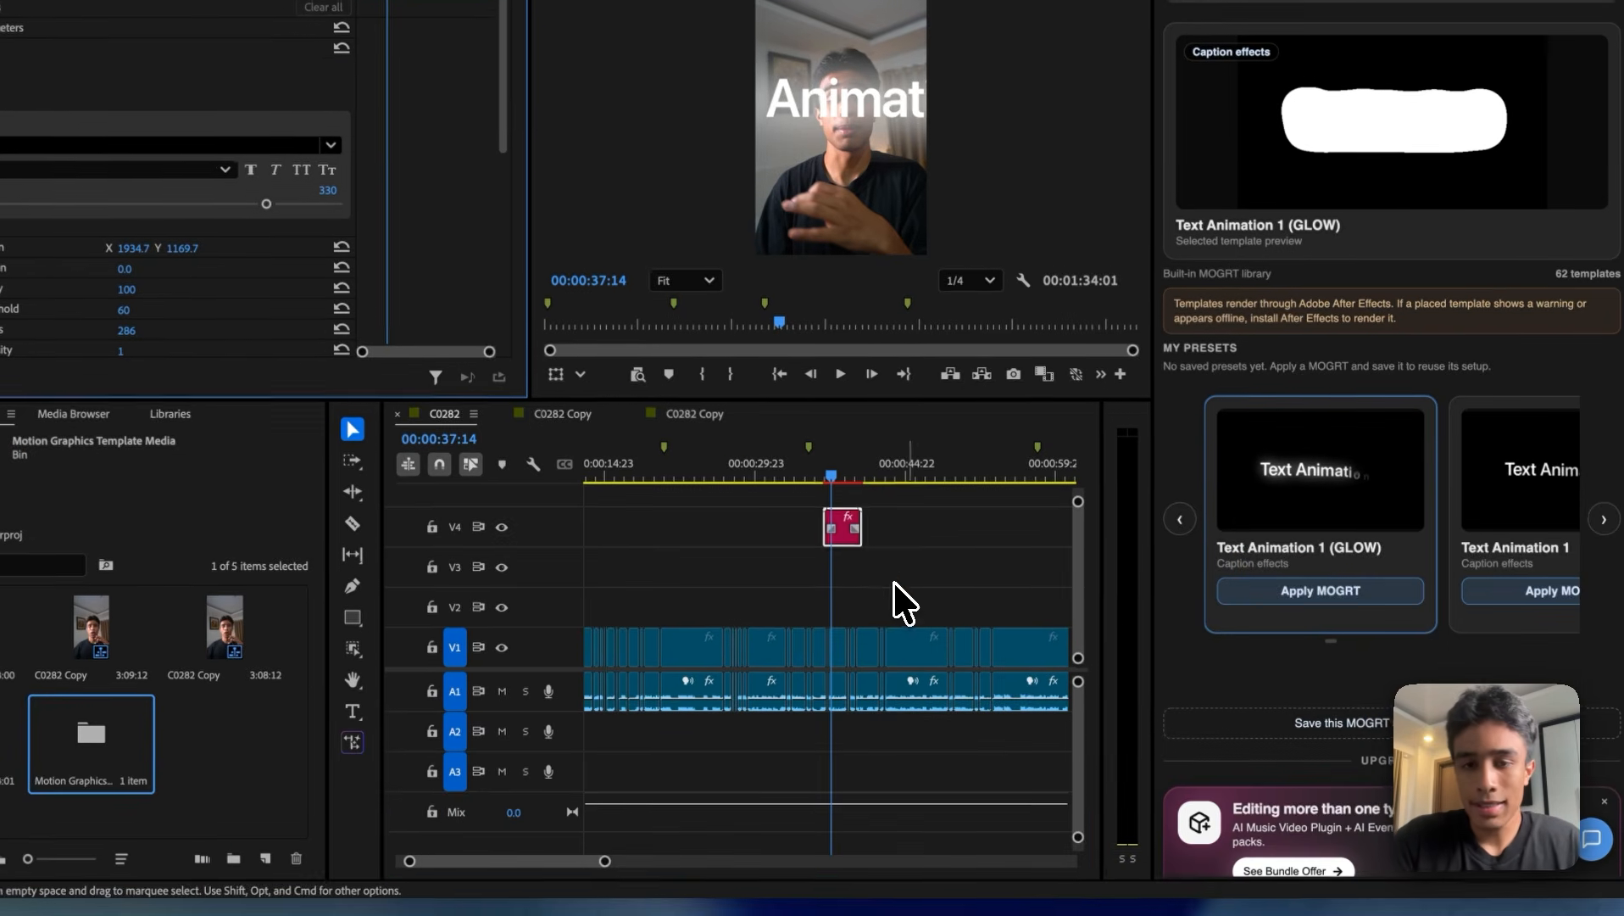
key("Delete")
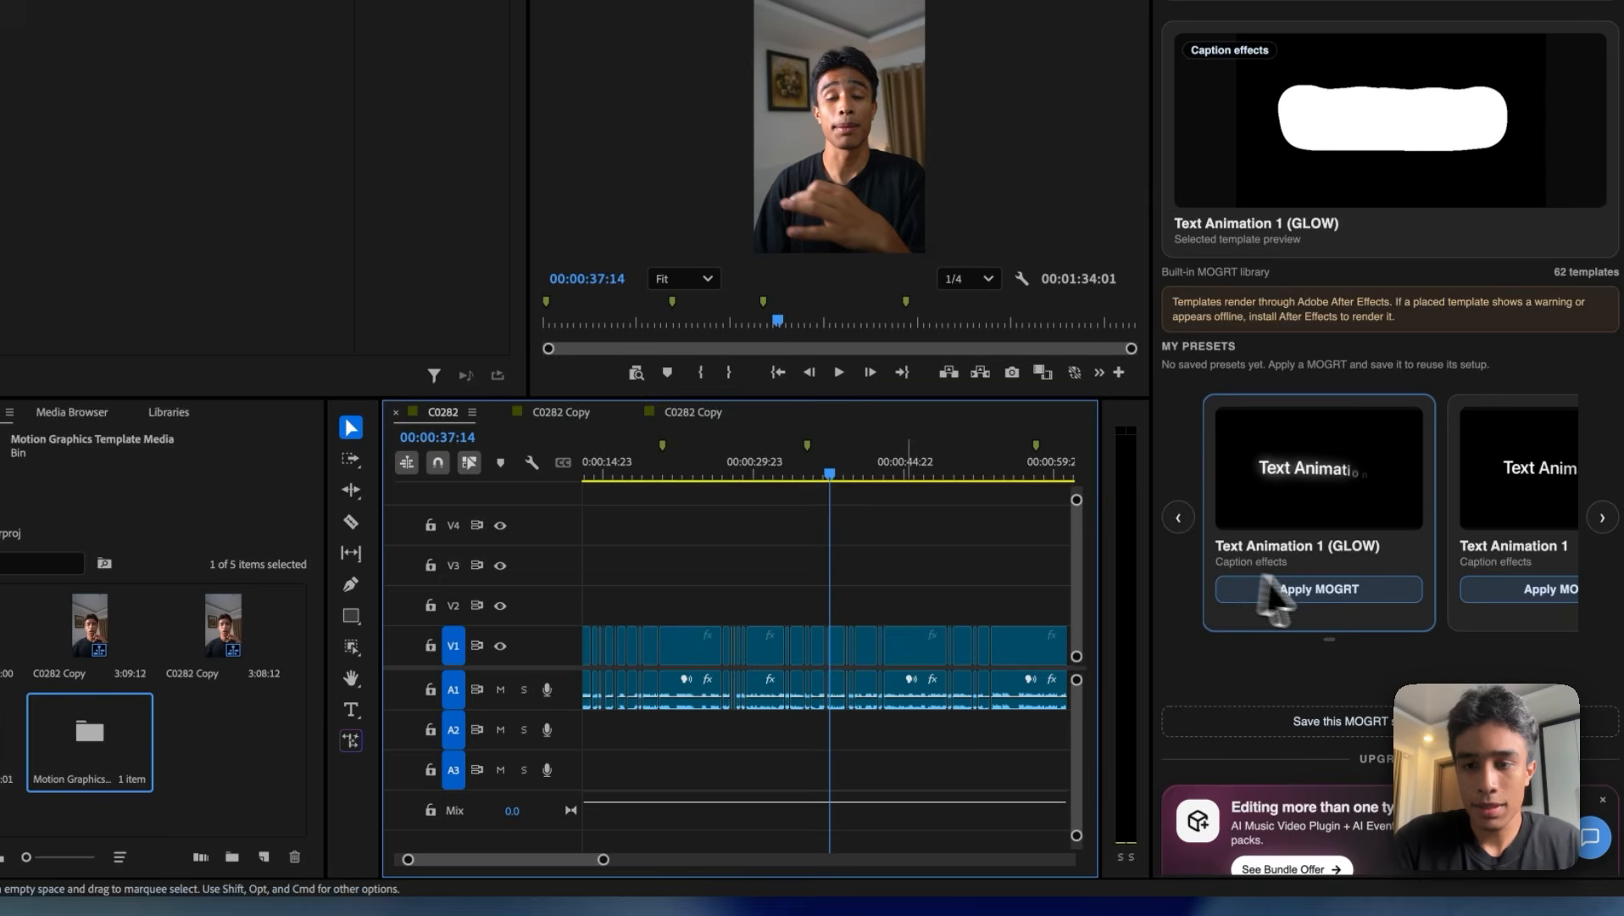
- Apply the Text Animation 1 (GLOW) template at 00:00:37:14 and play through its opening to 00:00:38:10
left_click(1320, 588)
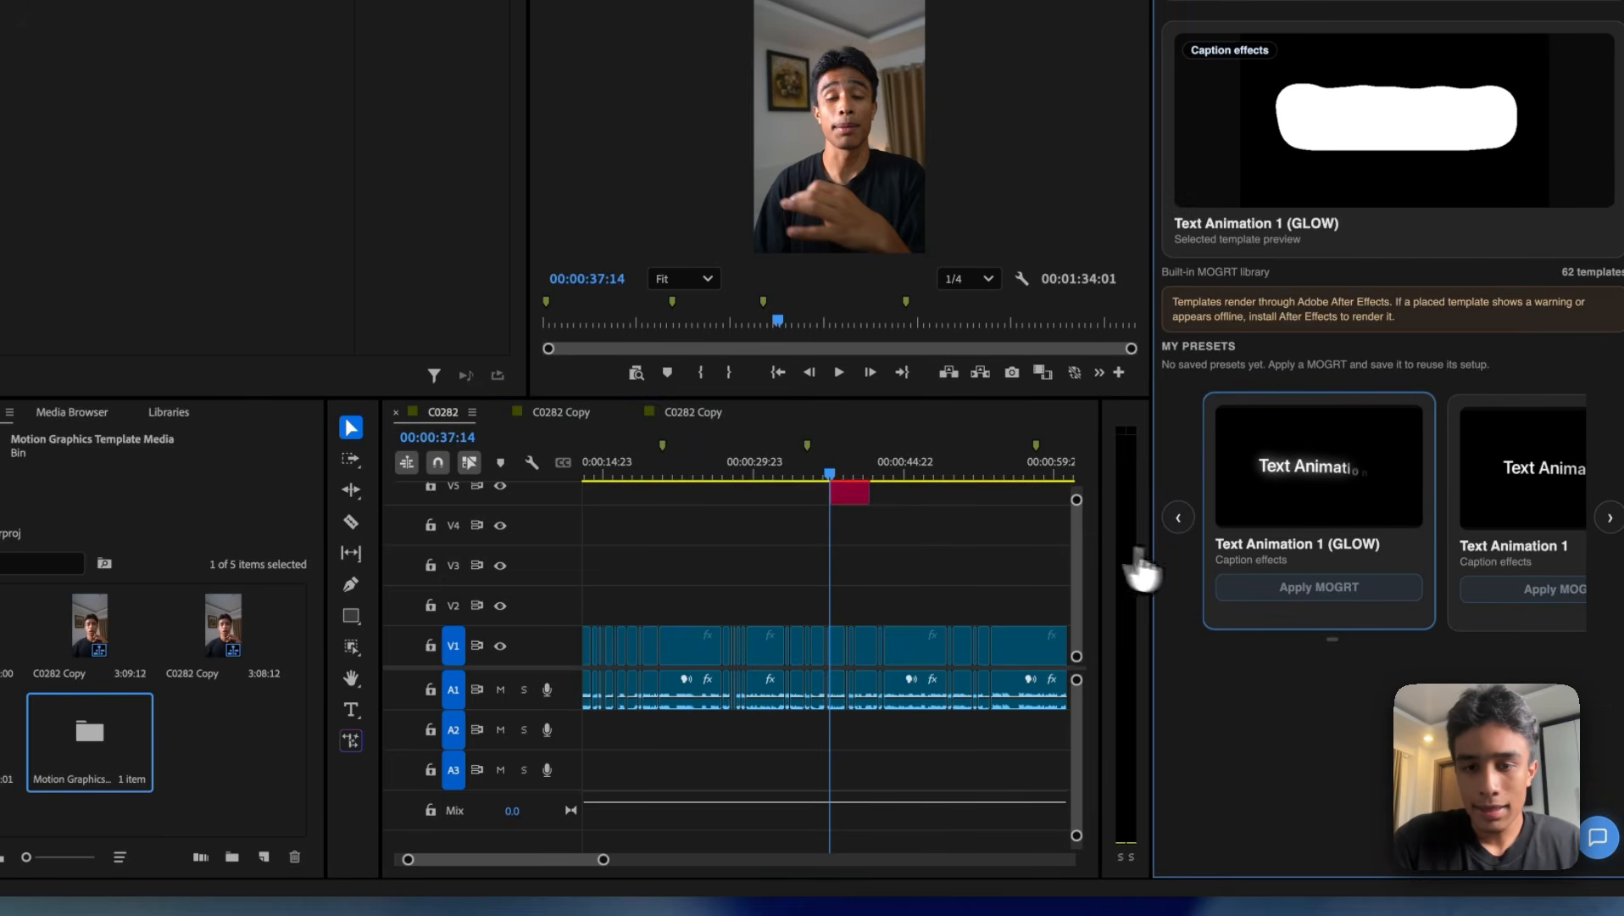
key("space")
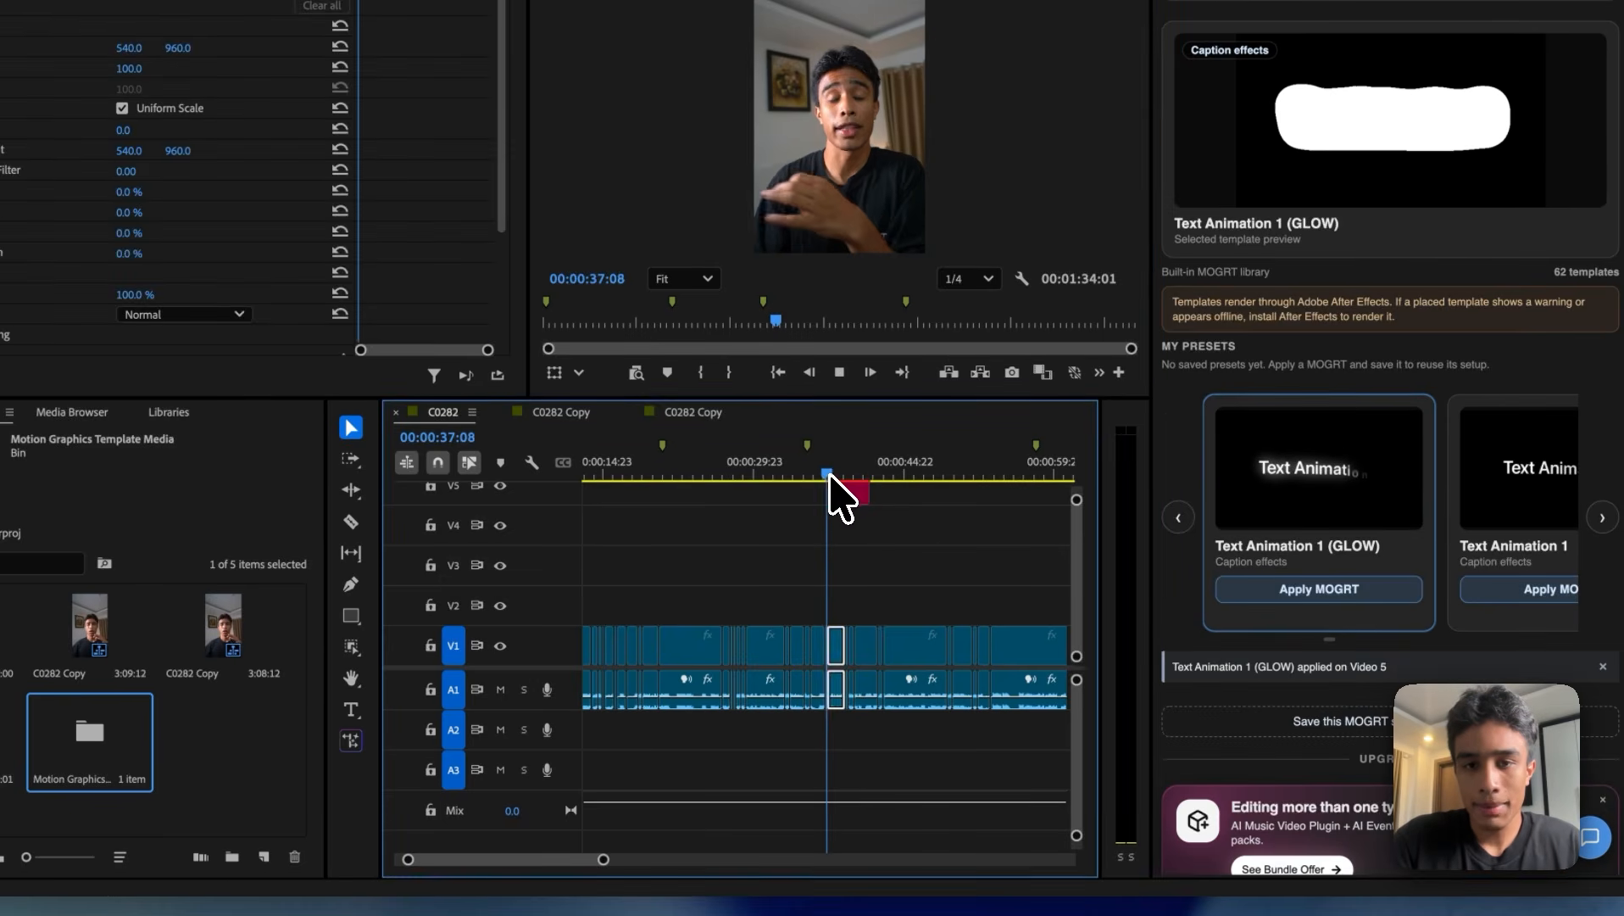
key("space")
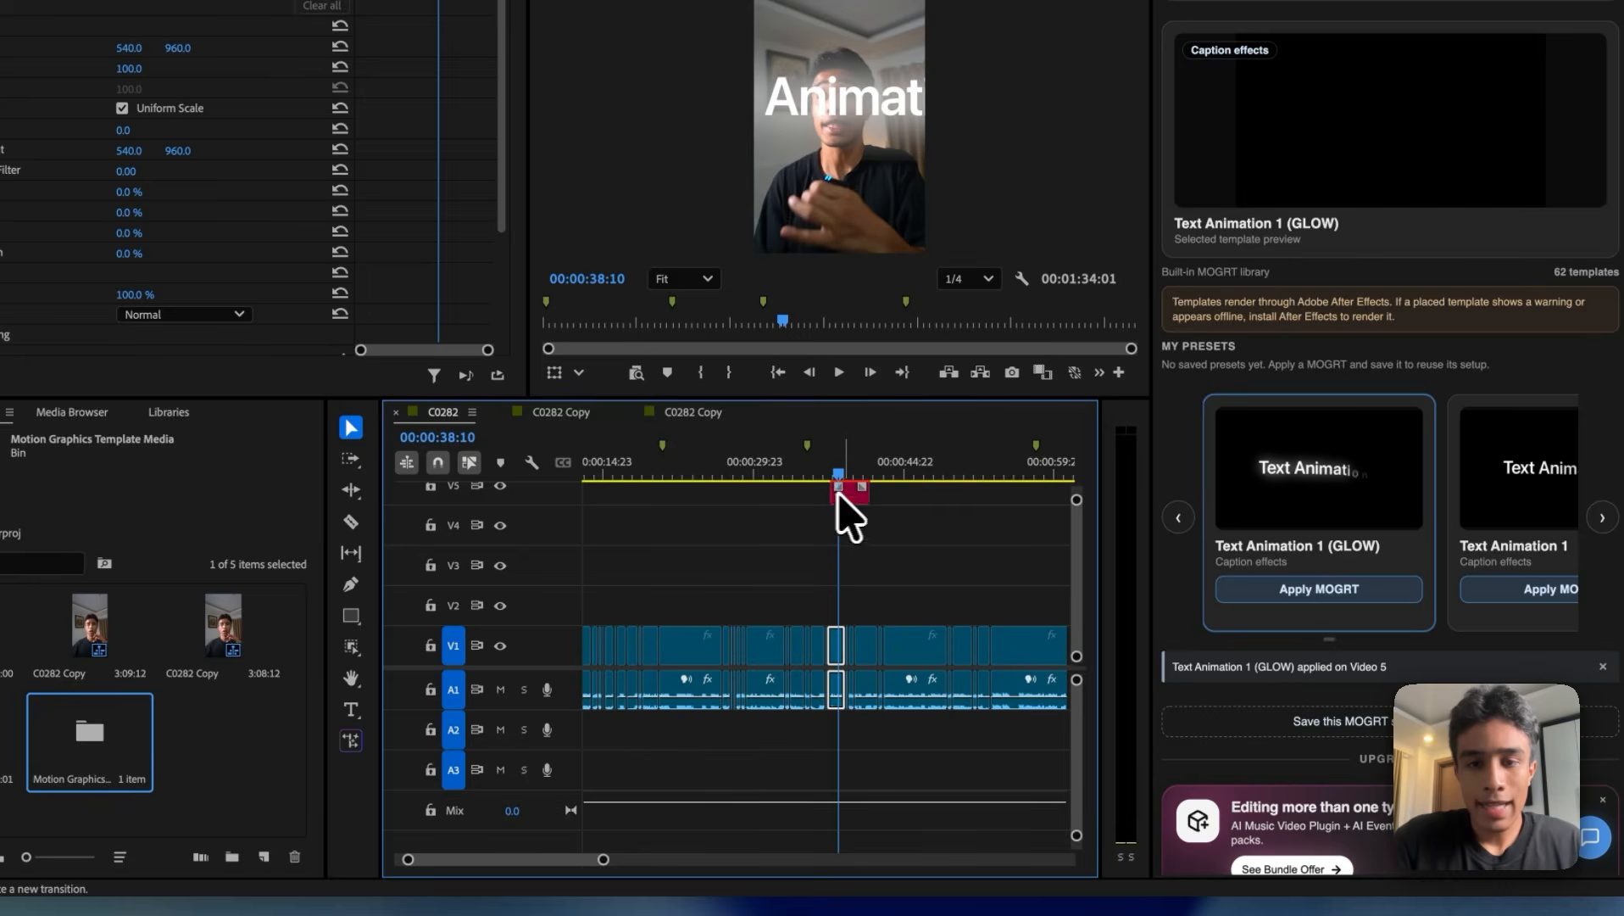
- Replace the glow title's text with the speaker's first name and set its text position Y to 1736.7
left_click(851, 496)
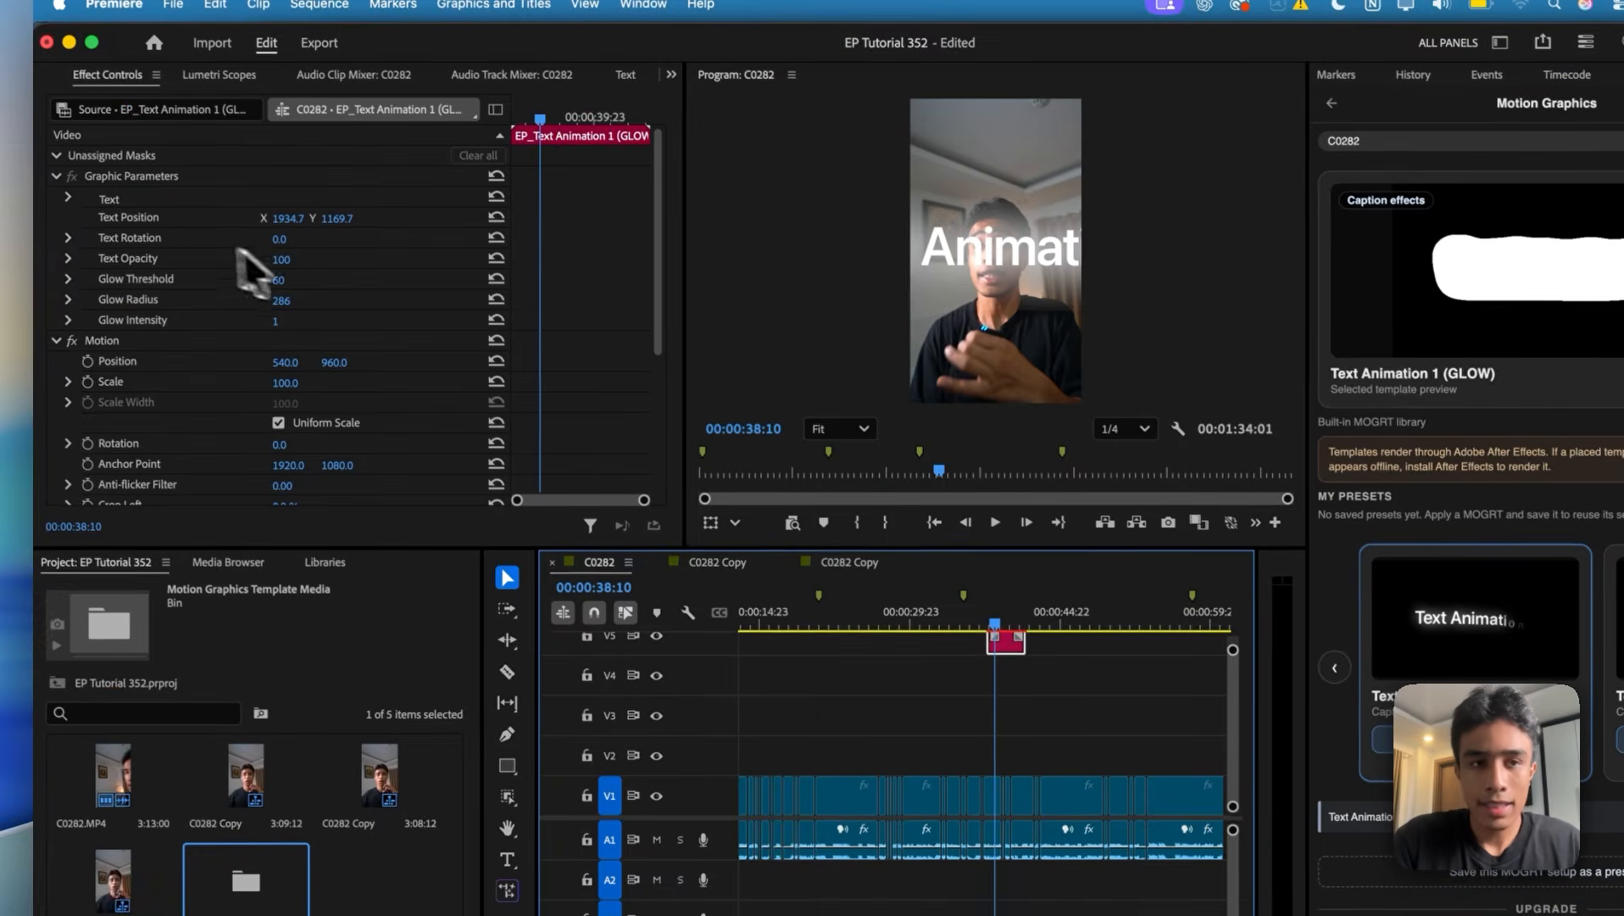
left_click(69, 199)
left_click(127, 237)
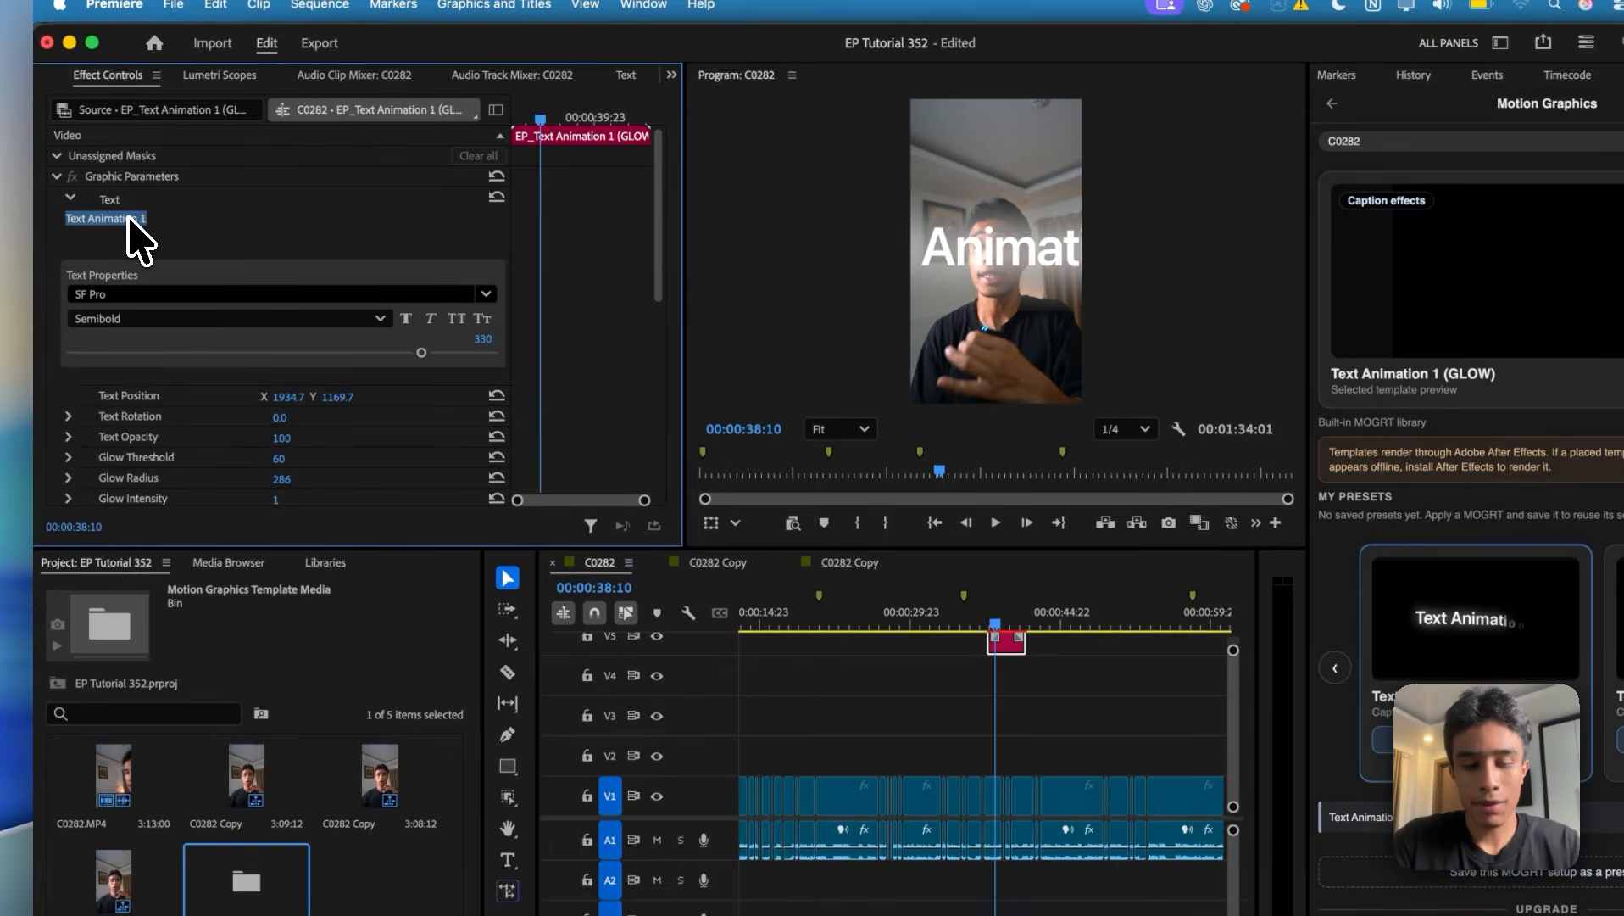
type("Devin")
left_click(45, 252)
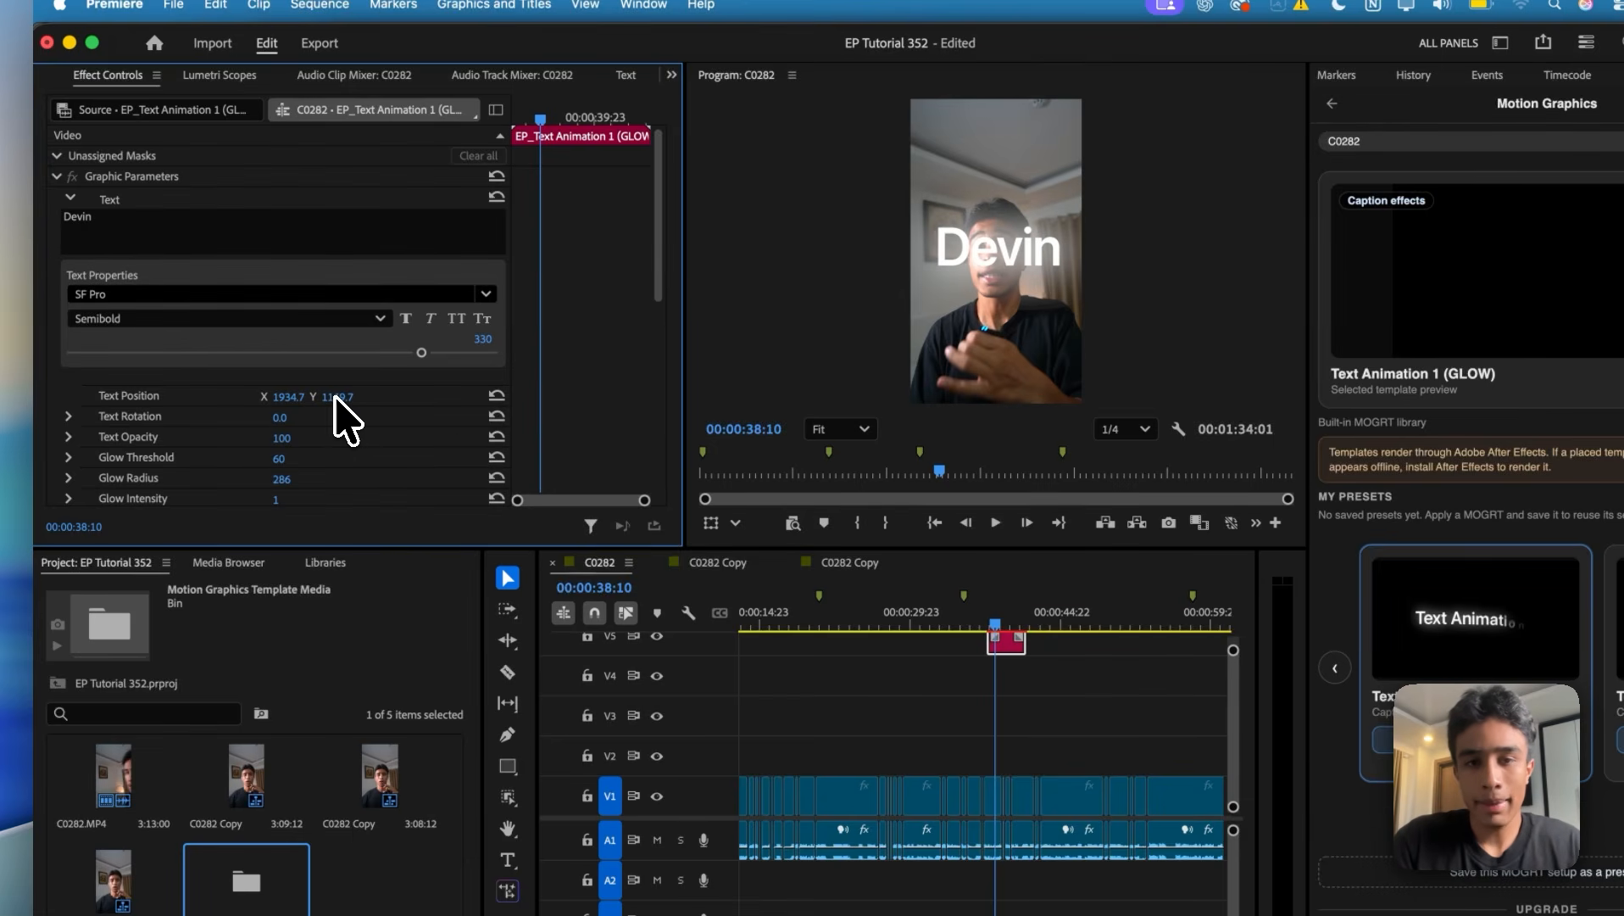
left_click_drag(338, 397, 340, 398)
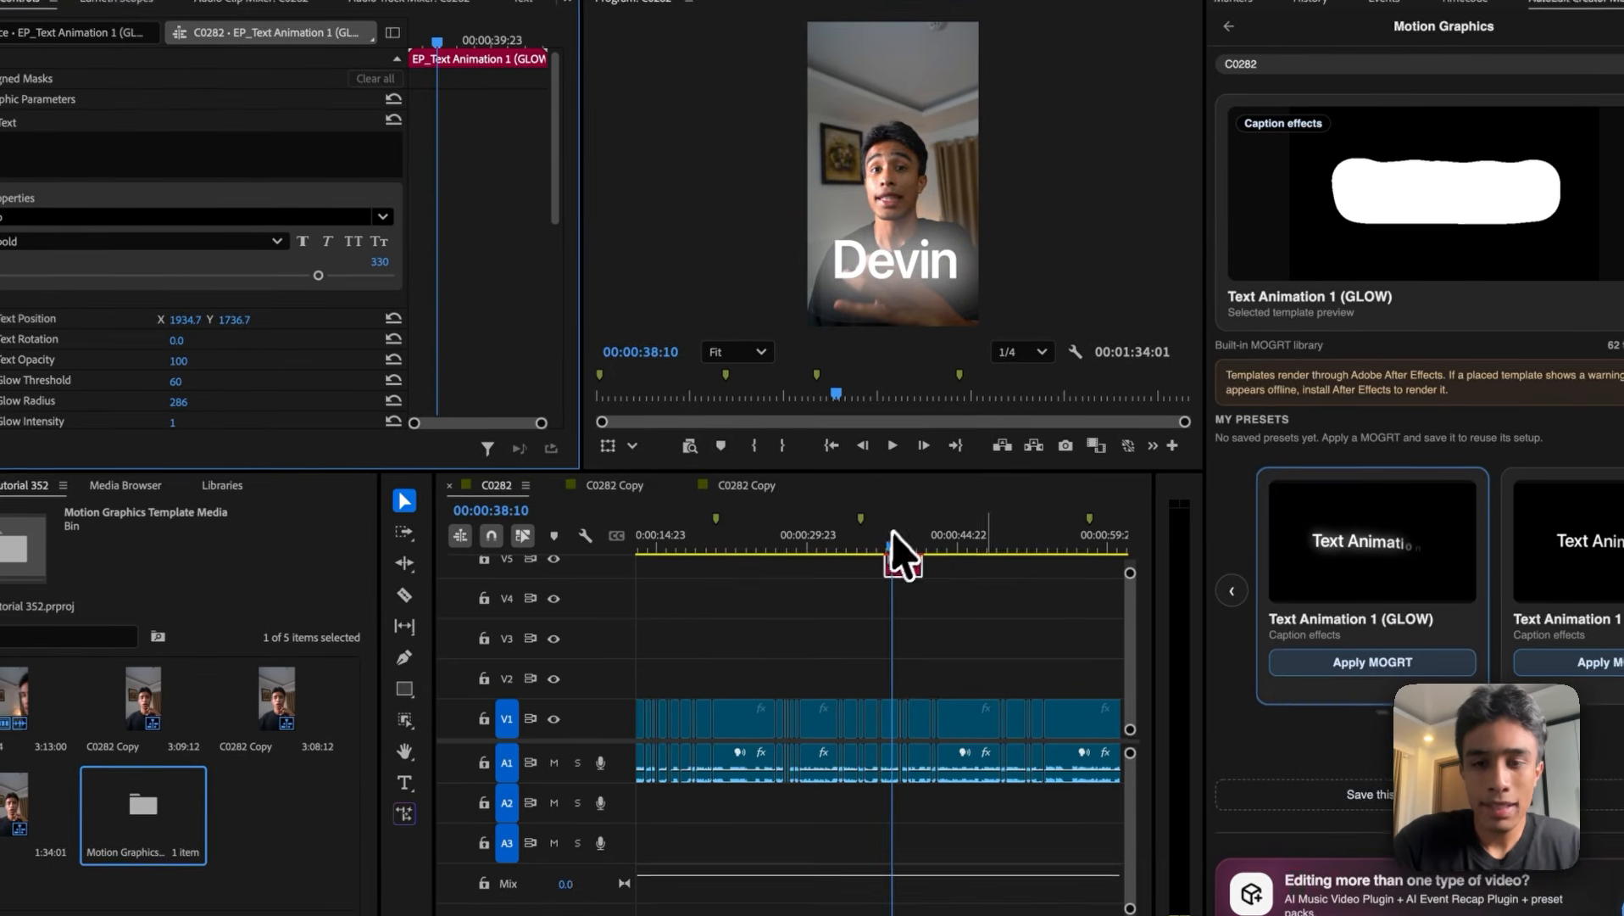
- Preview the edited glow title twice from just before its start, ending at 00:00:38:10, and select its clip on V5
left_click(971, 602)
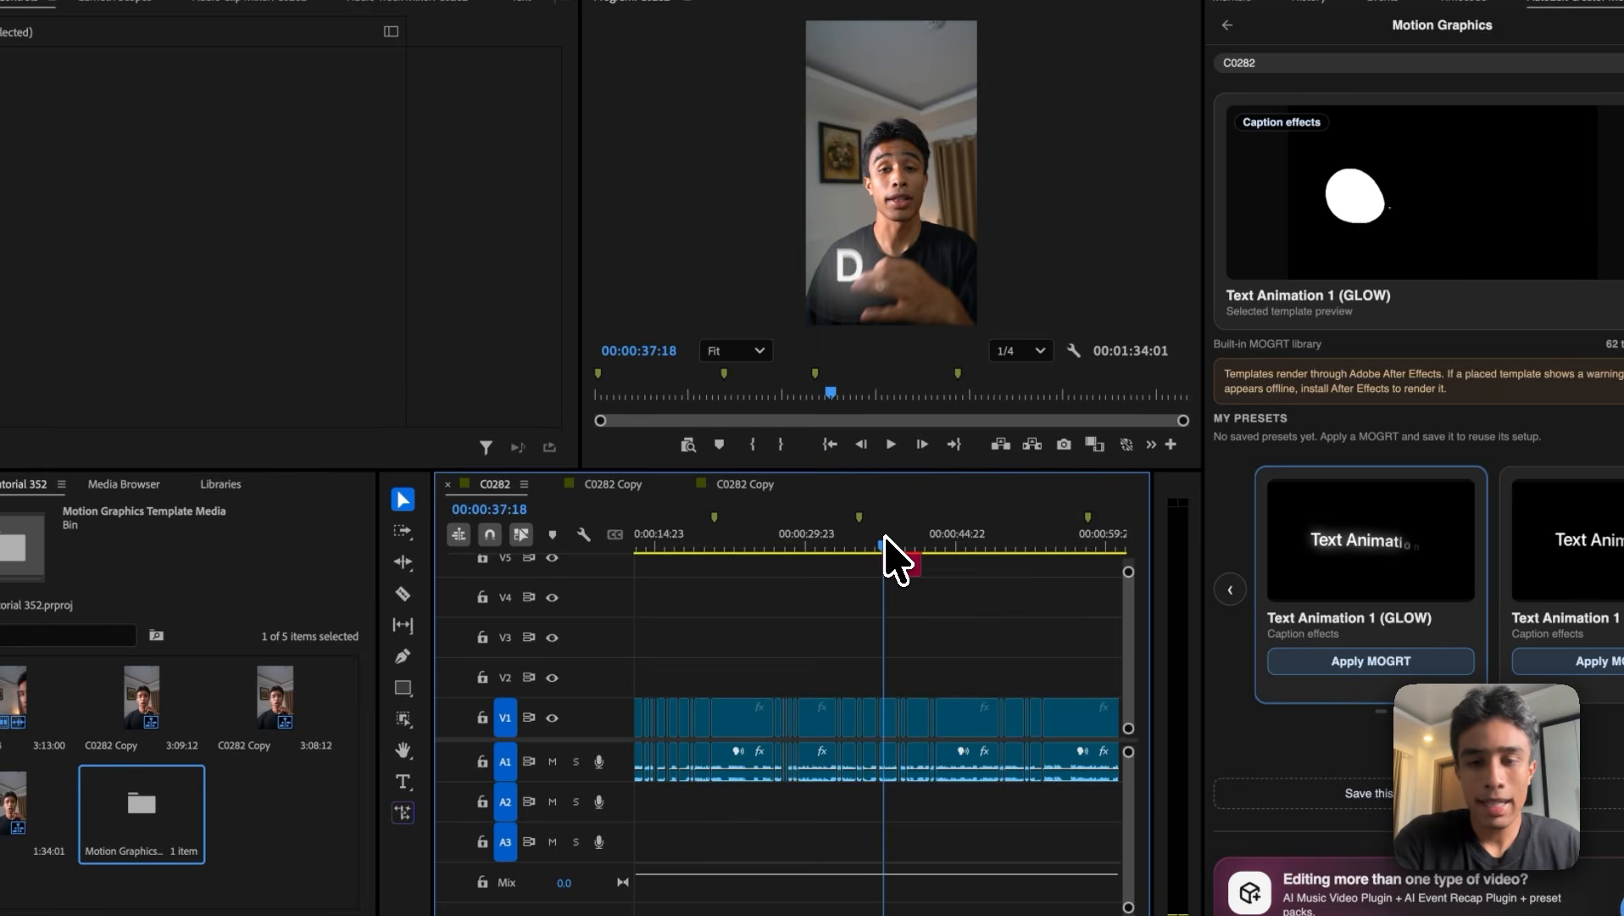
key("equal")
key("equal")
key("equal")
left_click(859, 538)
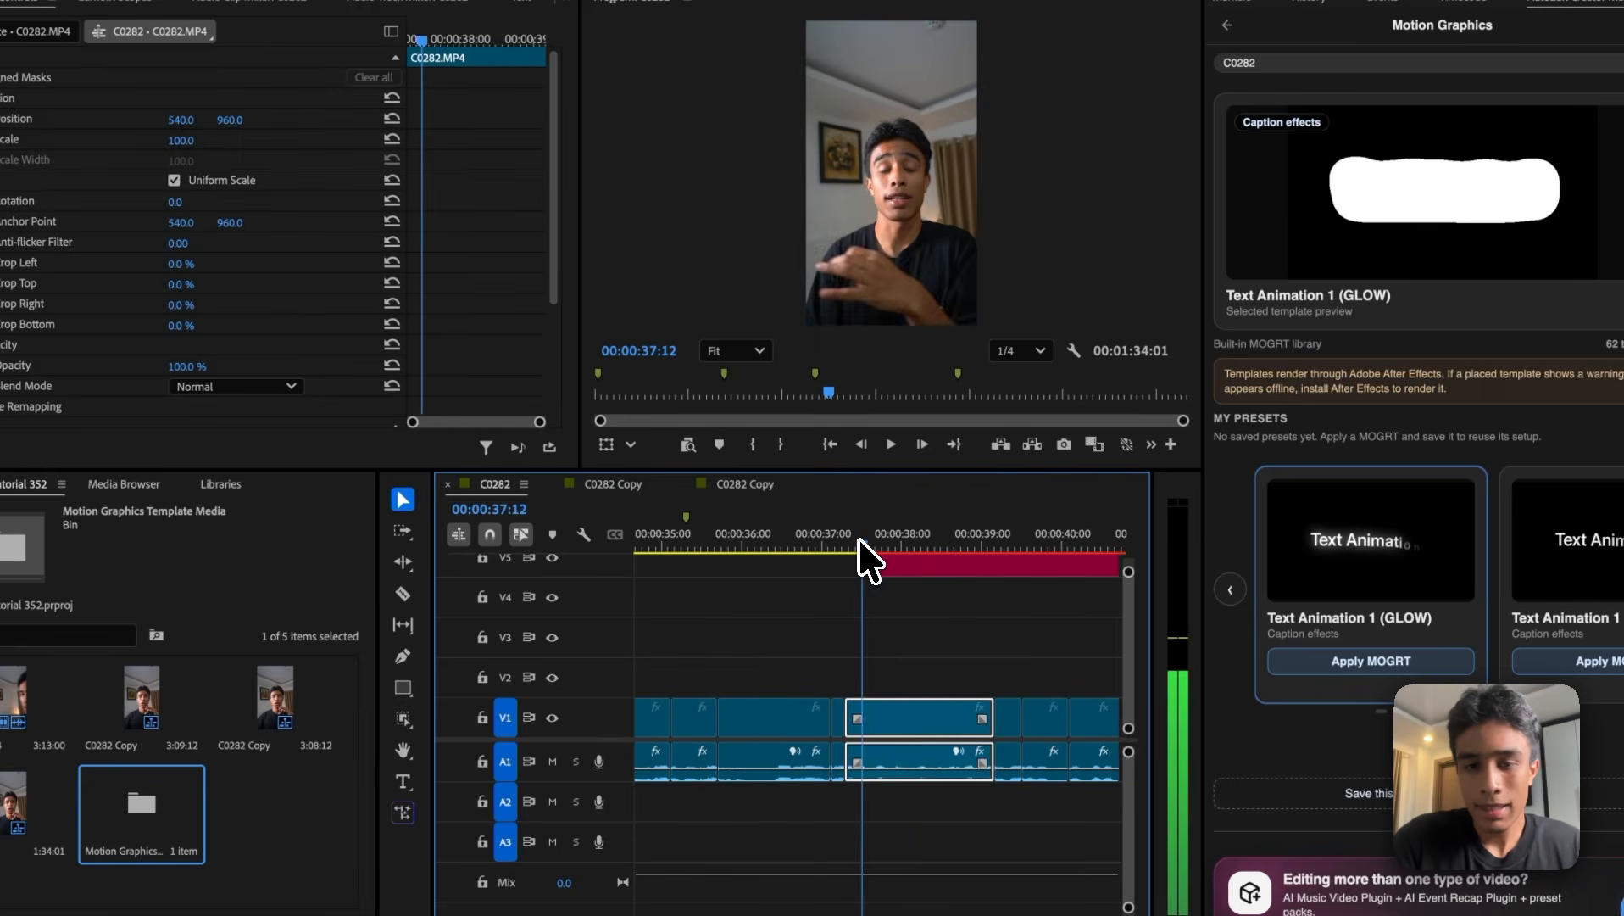
key("space")
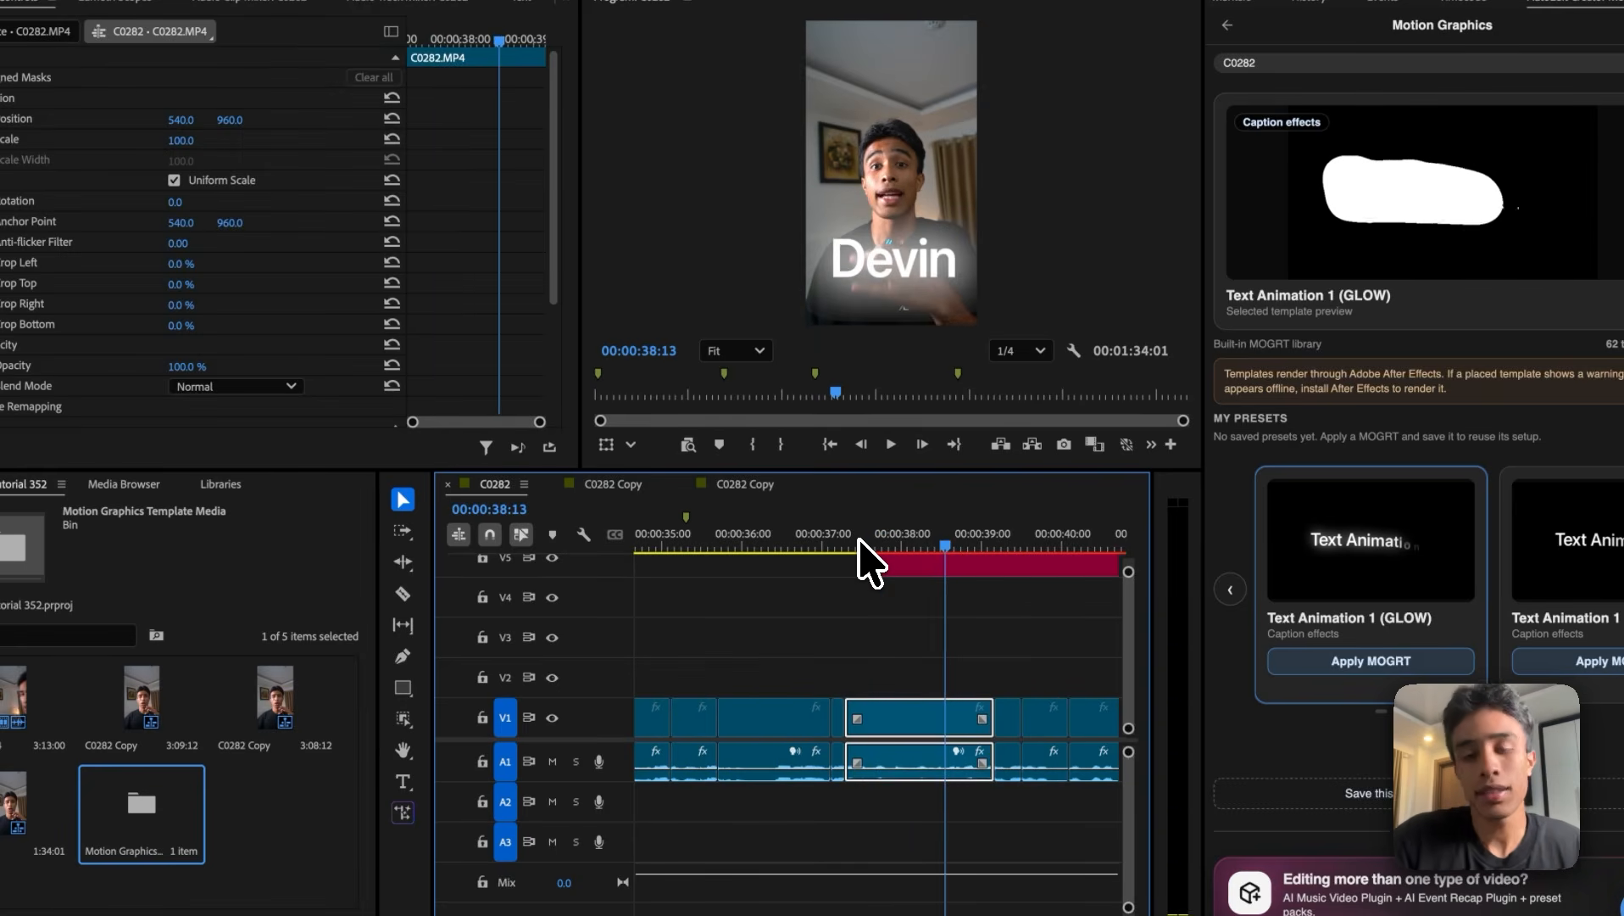
left_click_drag(918, 549, 867, 547)
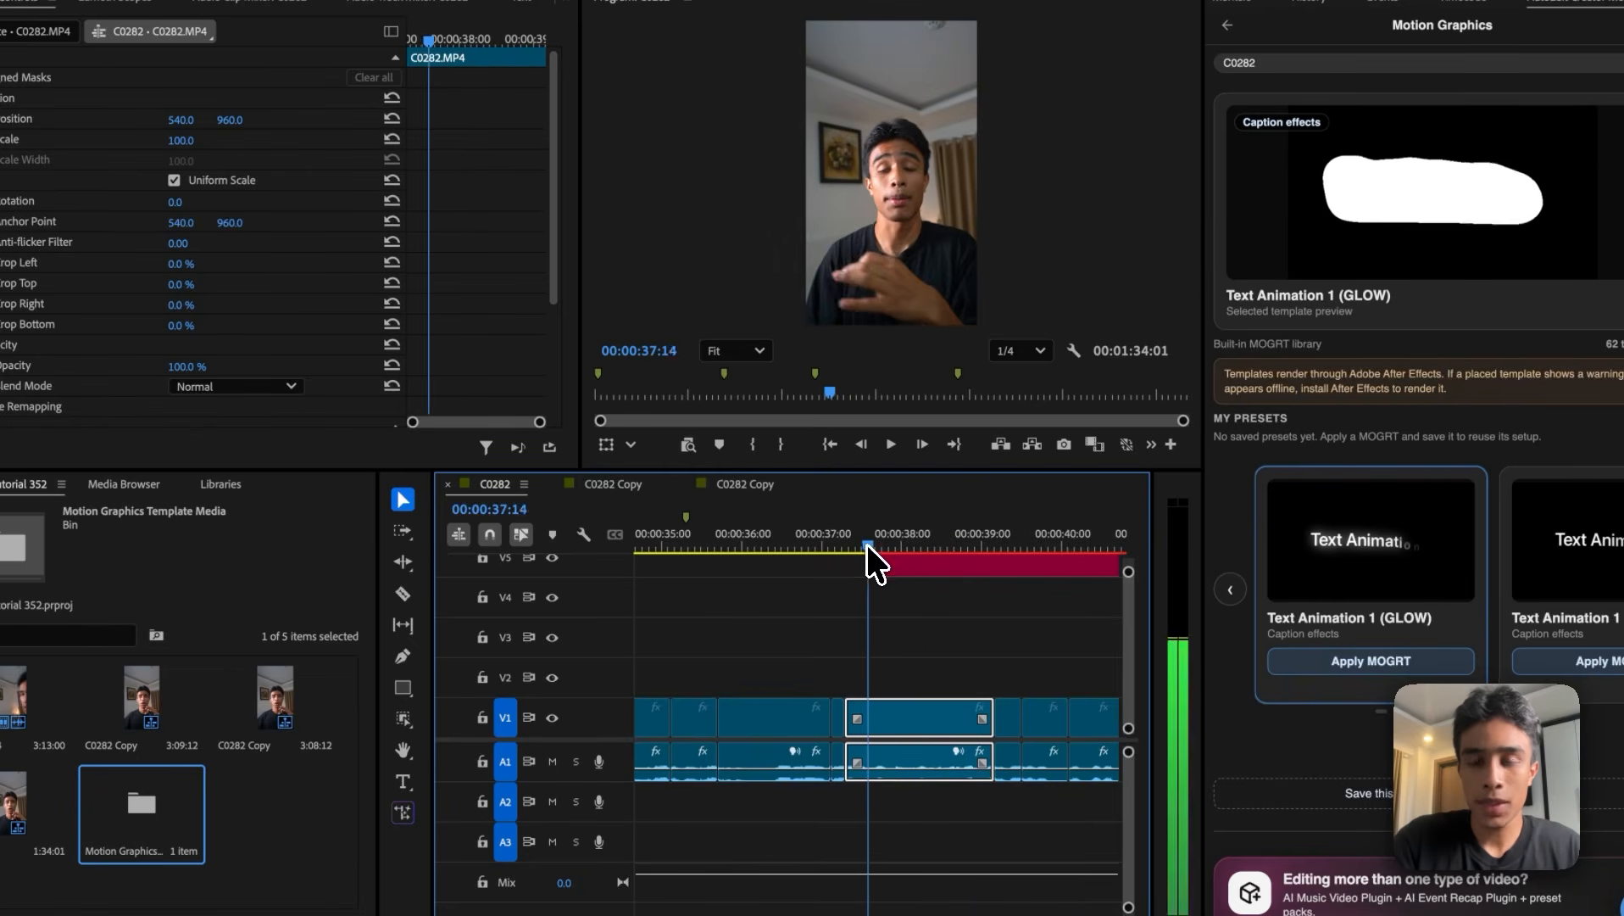
key("space")
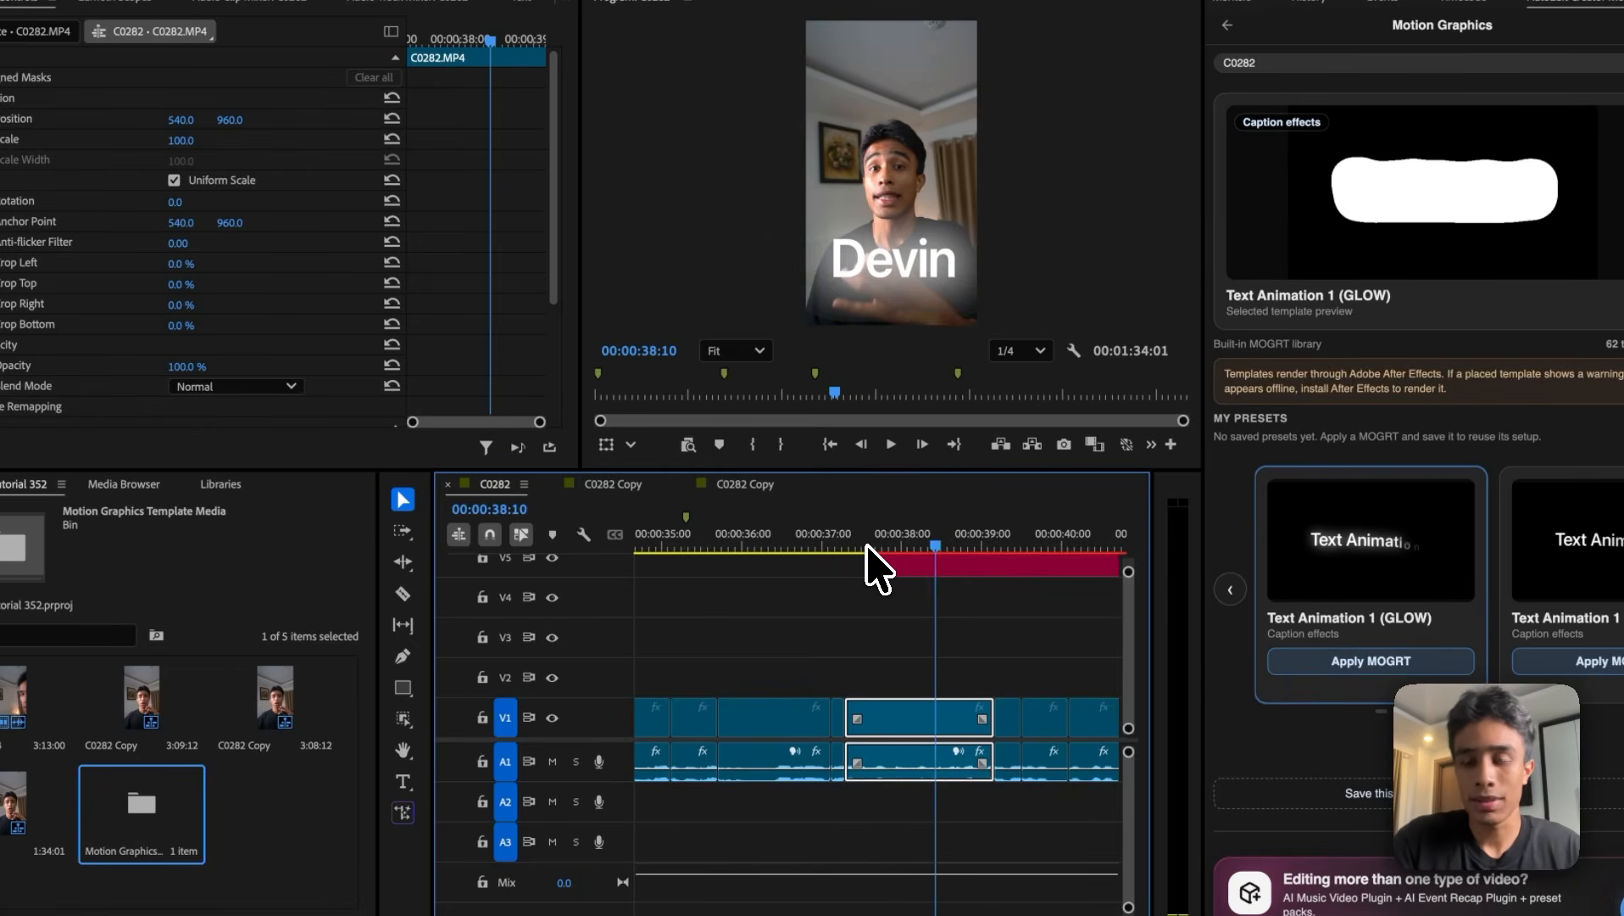
left_click(947, 560)
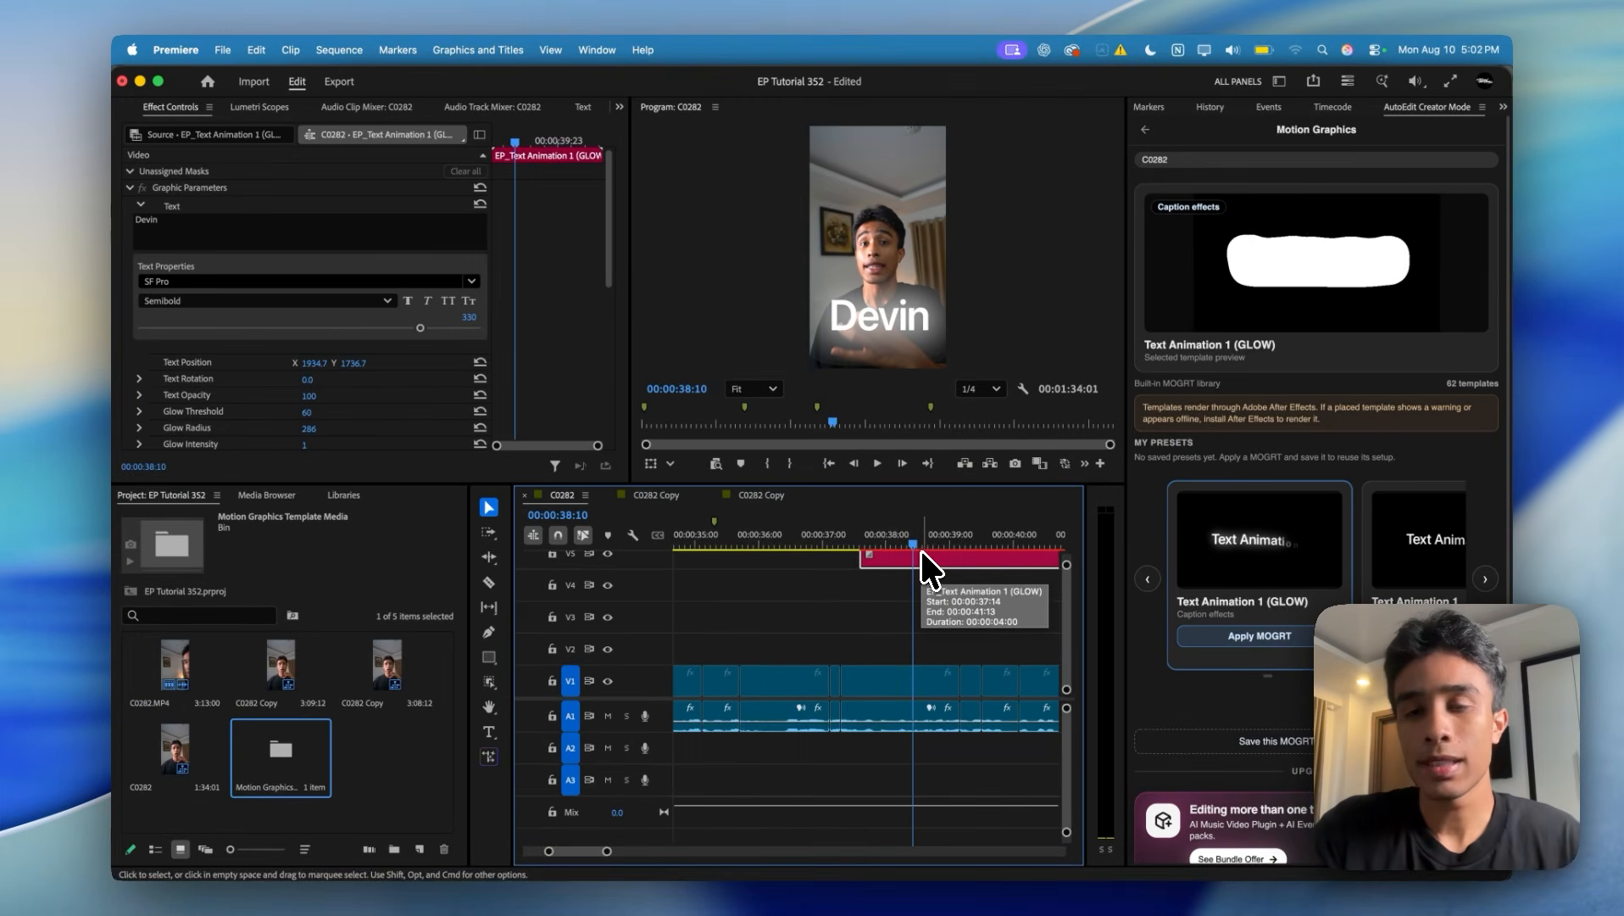
- Browse the caption templates to Animated Title Template 15 (WHITE + RED) and place the playhead at 00:00:35:12
scroll(1257, 550, "right", 5)
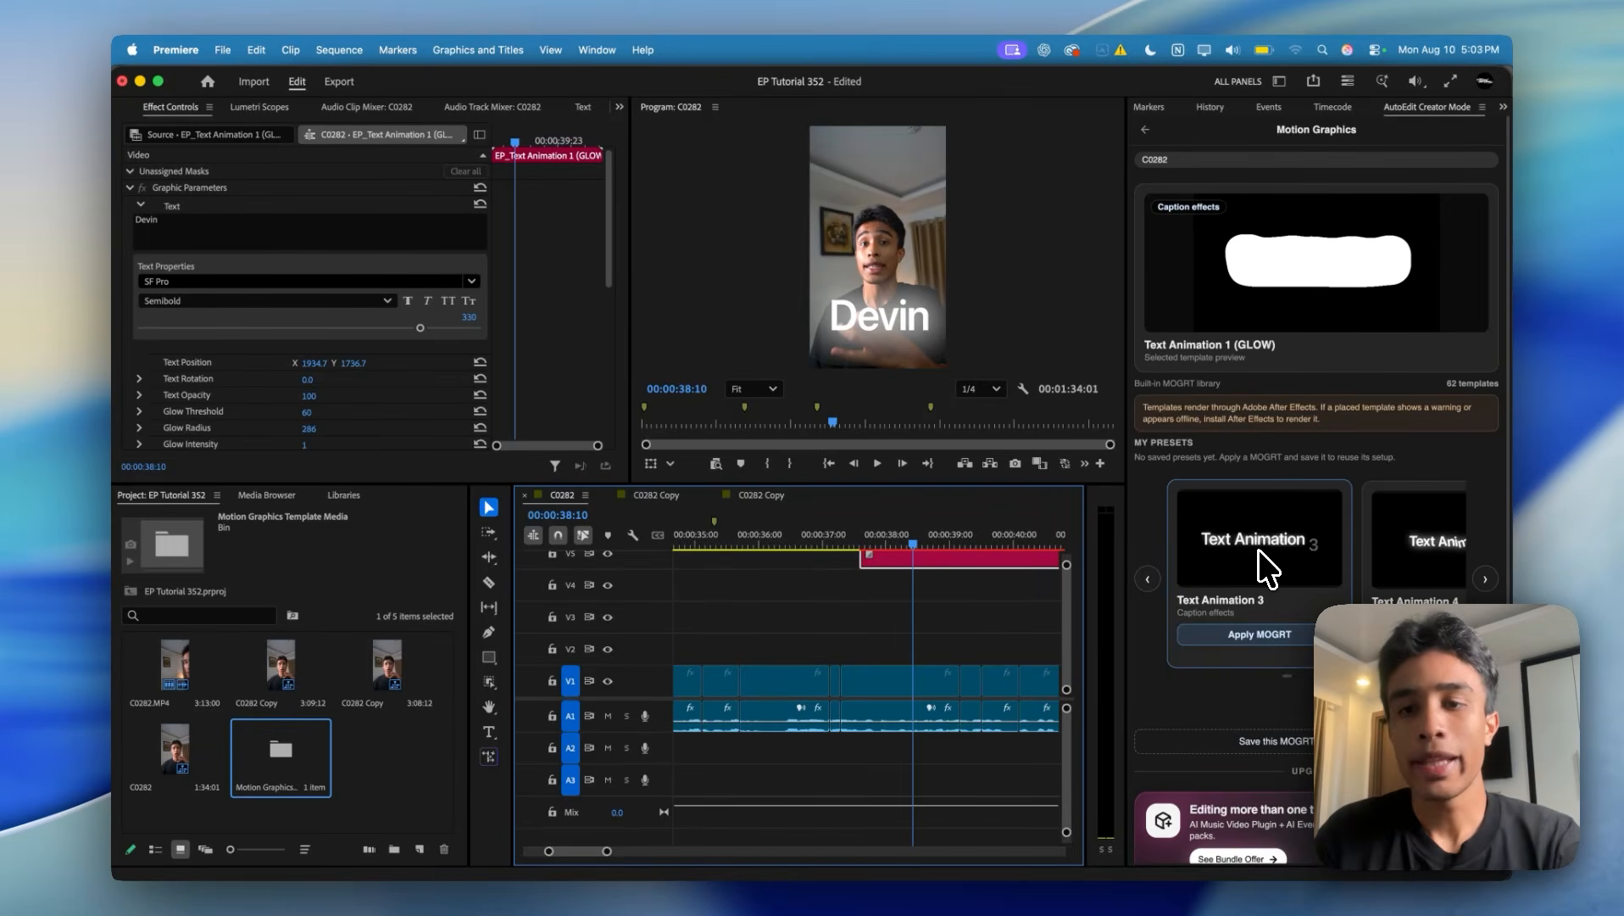
scroll(1257, 548, "right", 10)
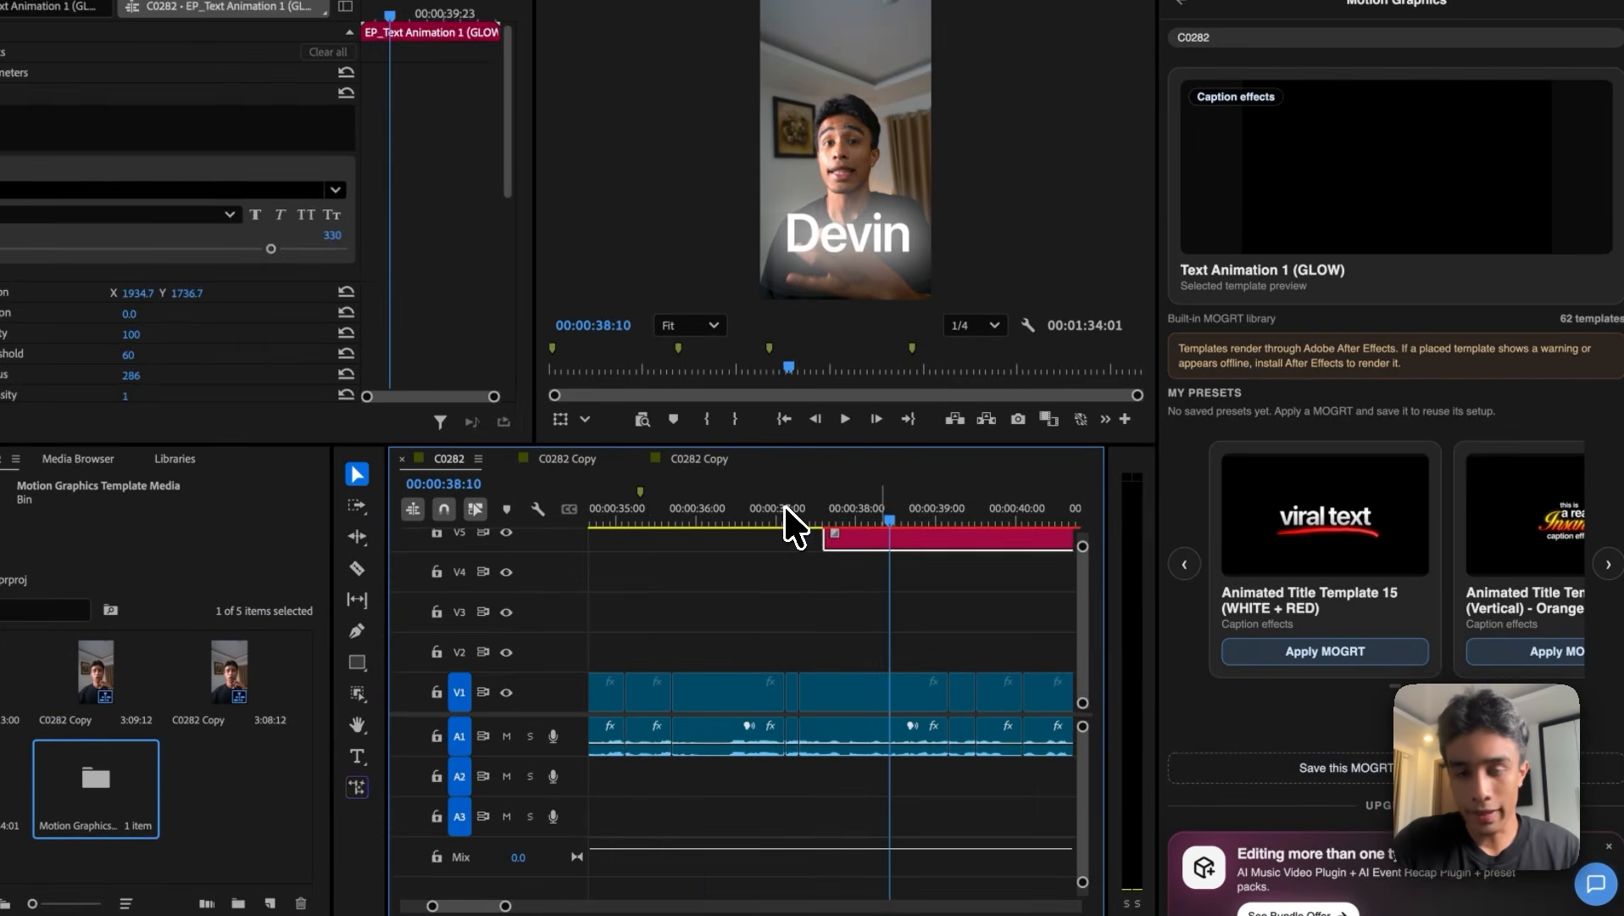
left_click(725, 538)
key("space")
left_click(654, 514)
key("=")
left_click(926, 575)
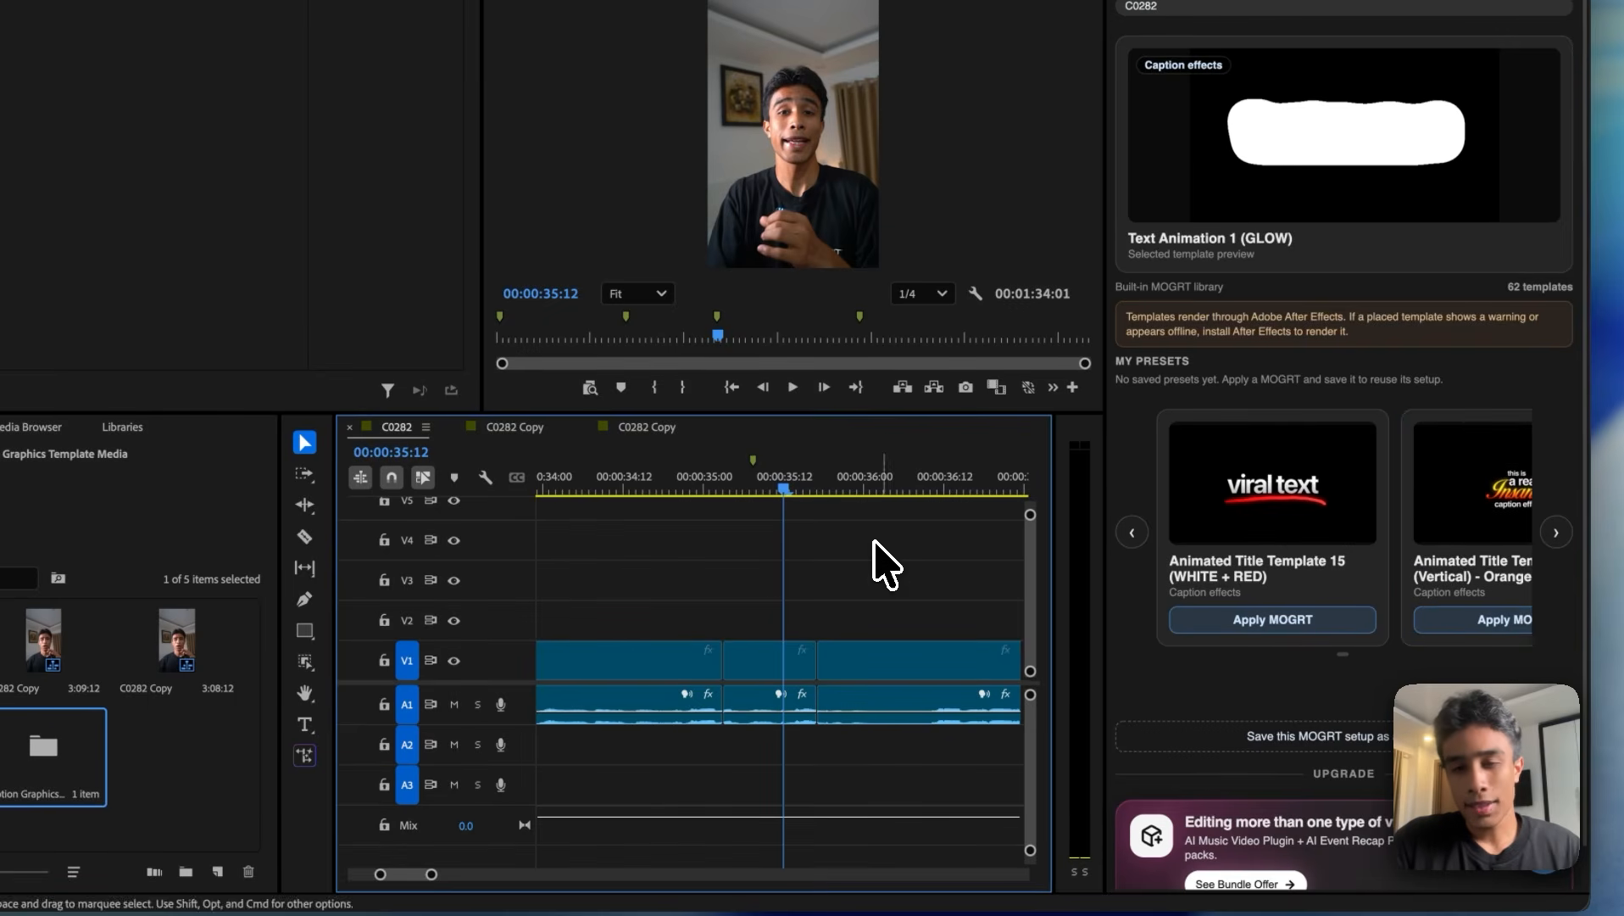
- Apply the Animated Title Template 23 (Vertical) - Orange template at 00:00:35:12
left_click(1460, 626)
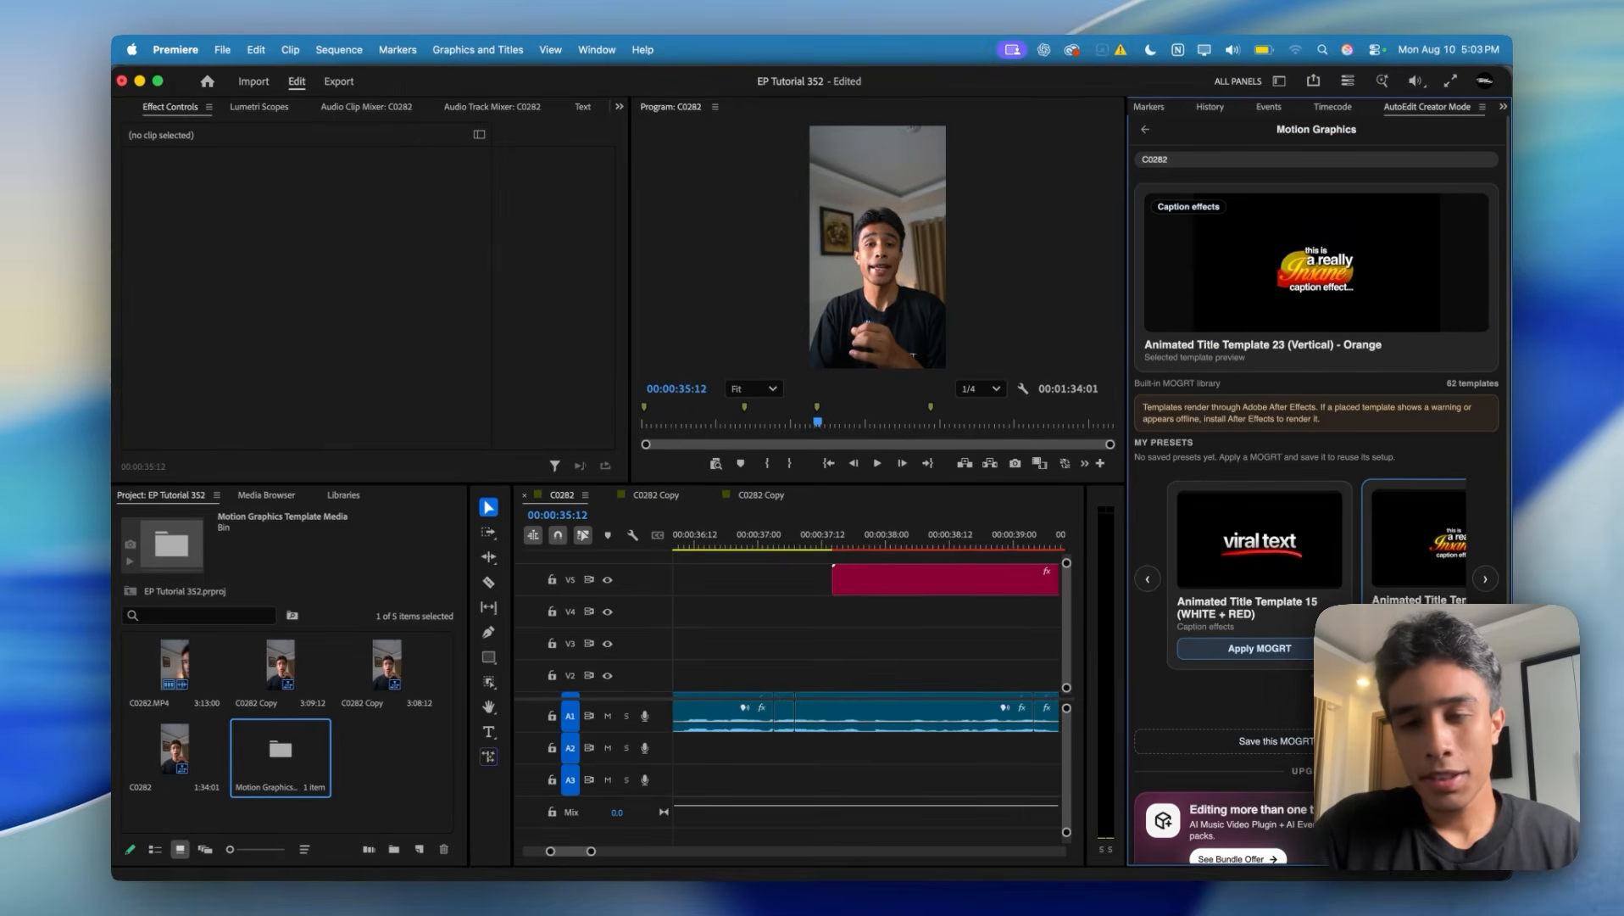
scroll(914, 603, "left", 5)
scroll(913, 604, "right", 3)
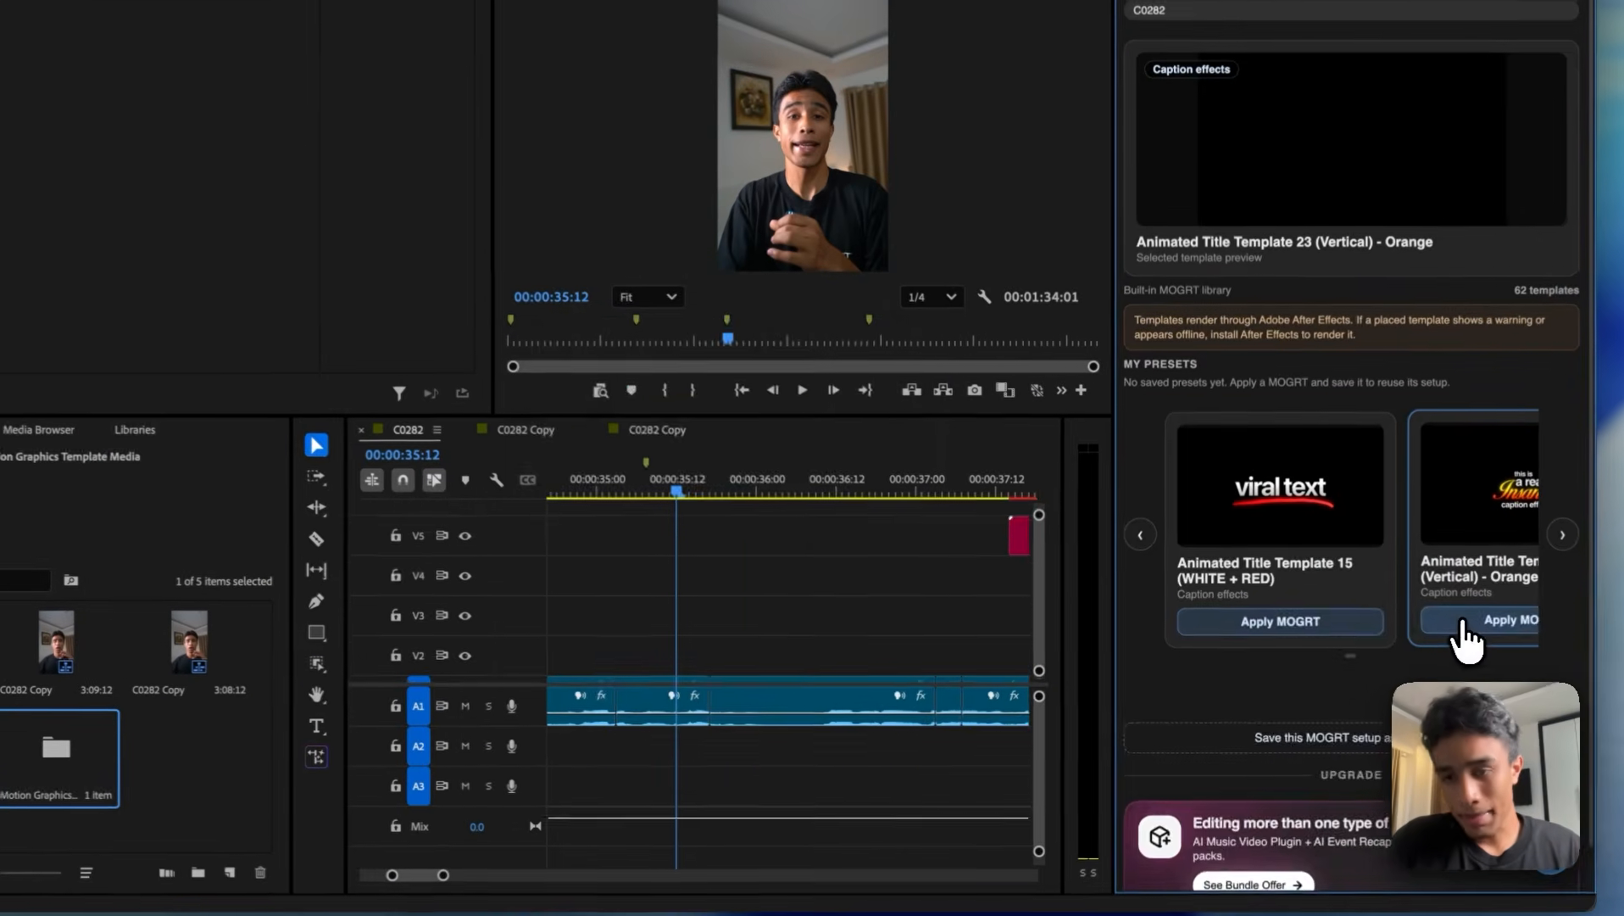
left_click(1462, 623)
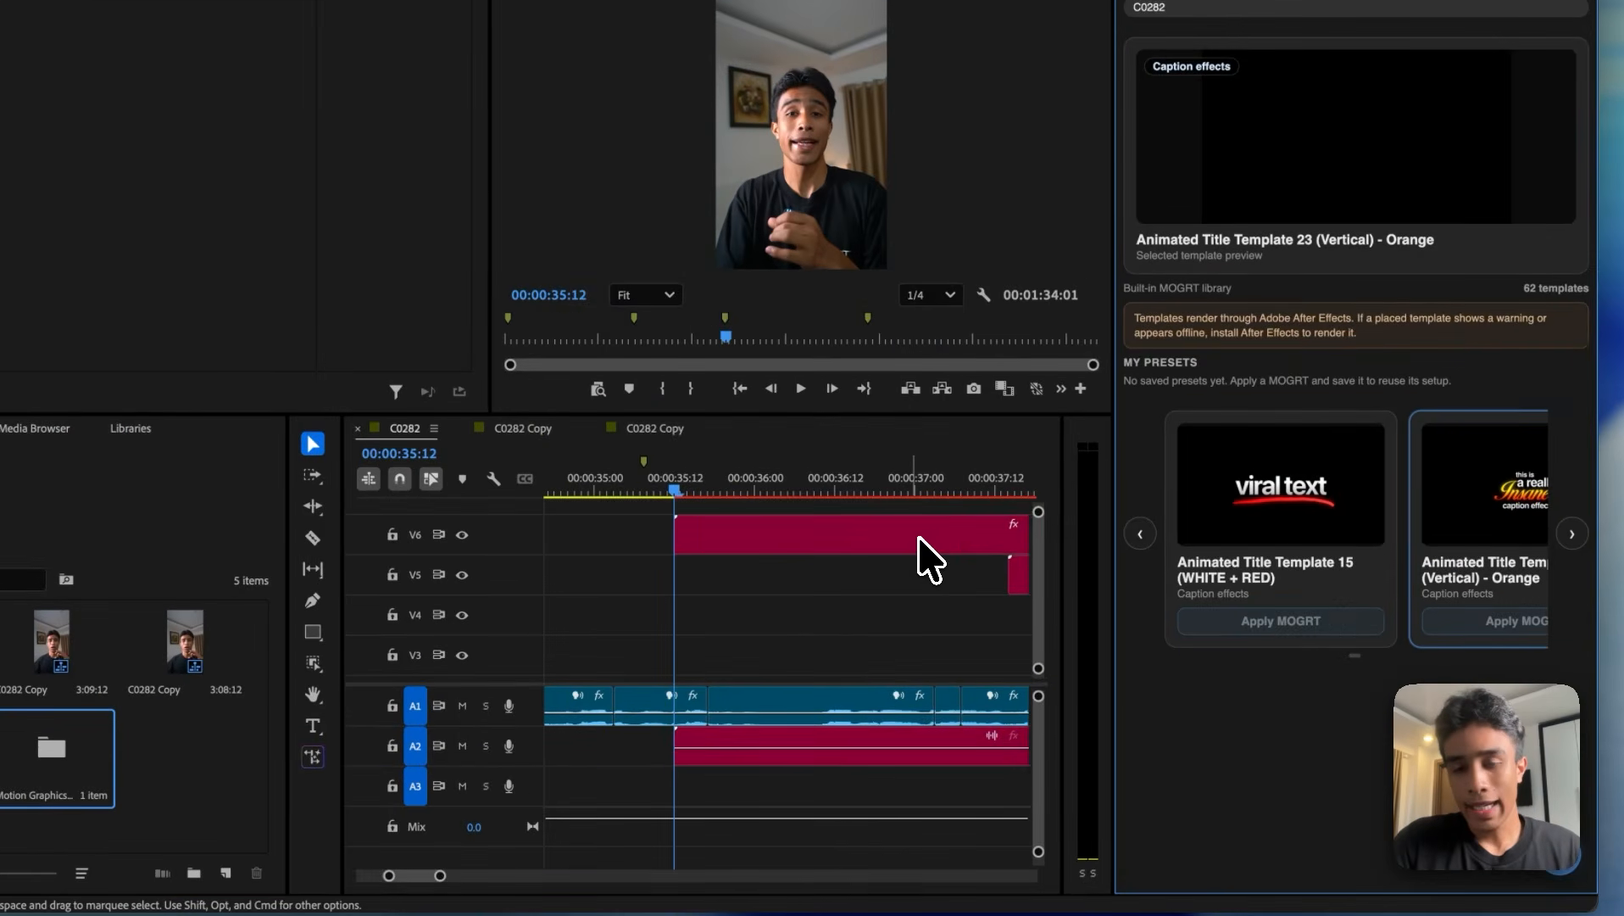
- Move the orange title clip's start to about 00:00:34:20 and set its motion scale to 50
left_click(828, 536)
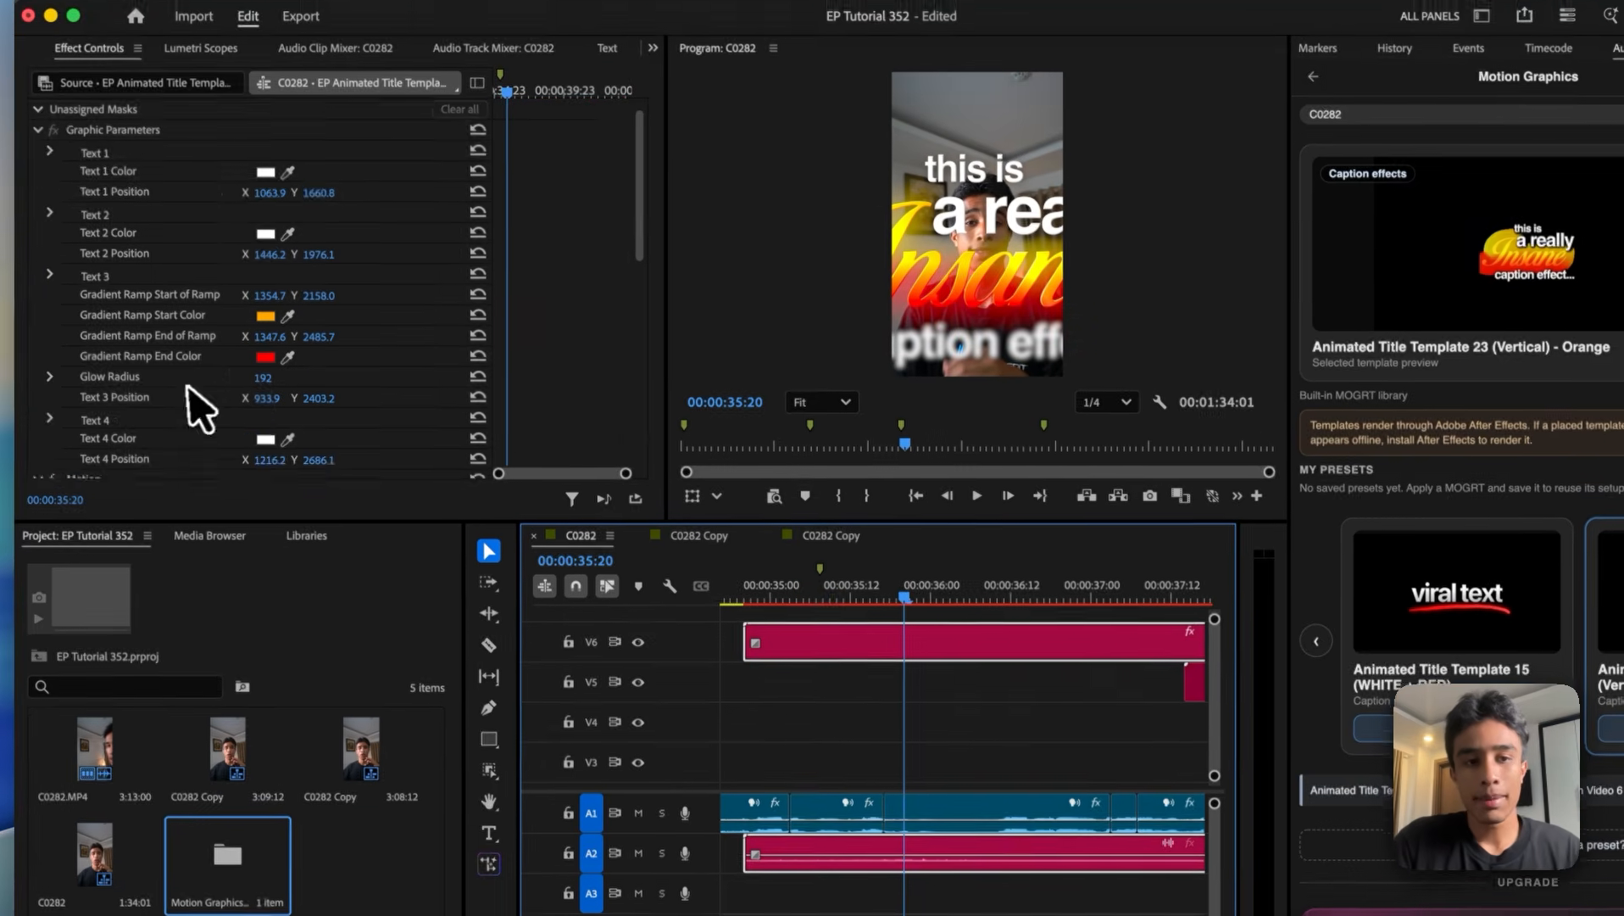
scroll(175, 375, "down", 5)
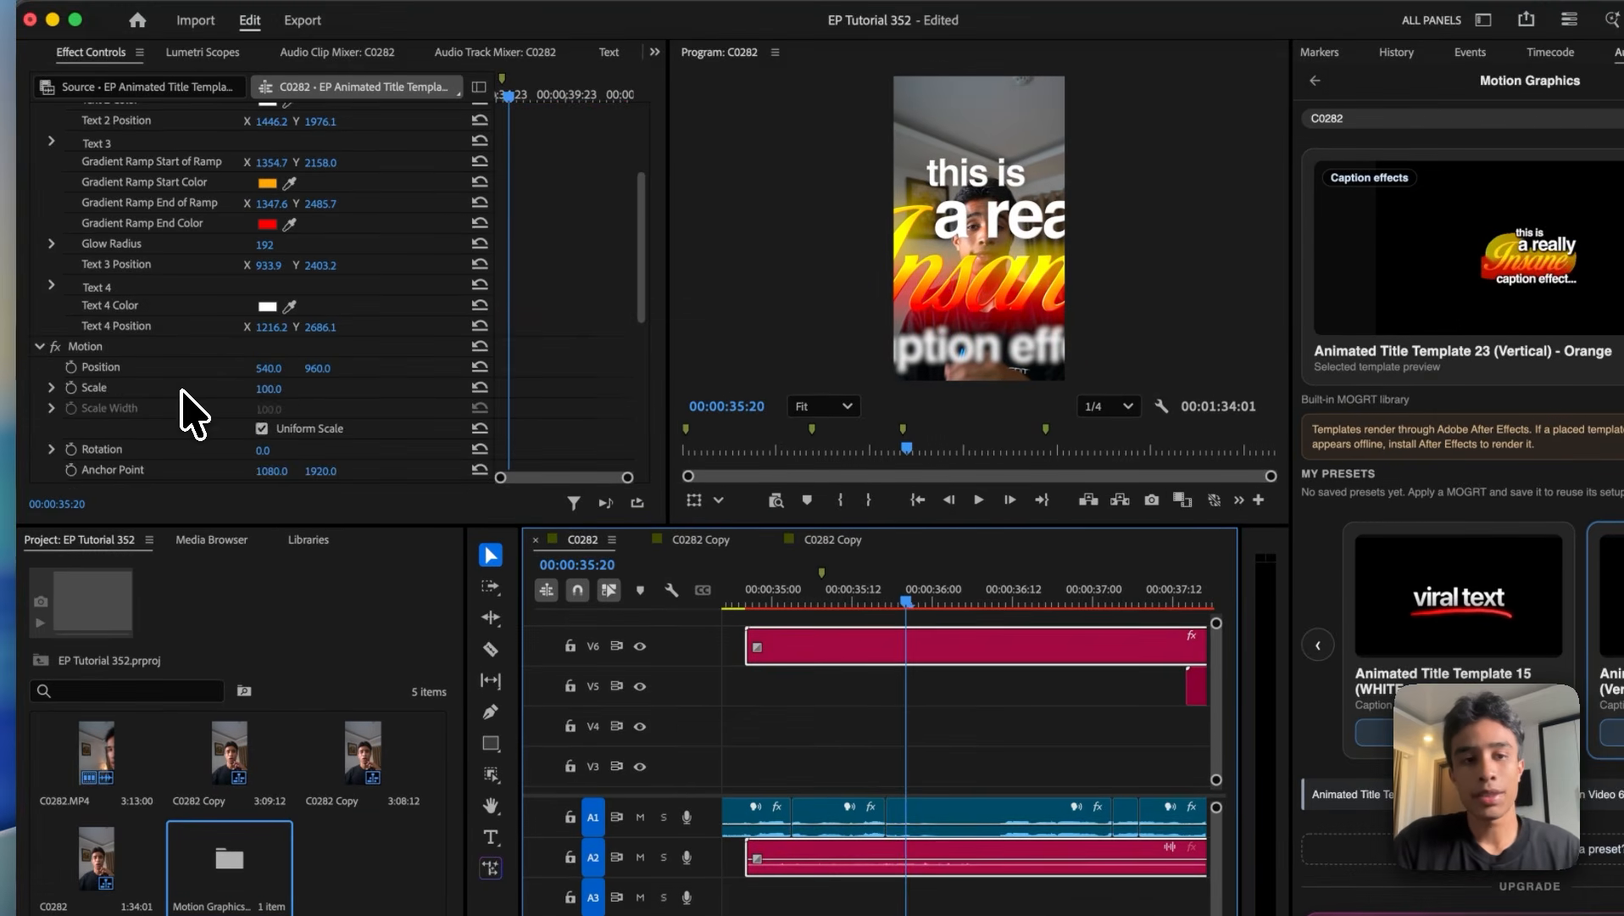
left_click(264, 352)
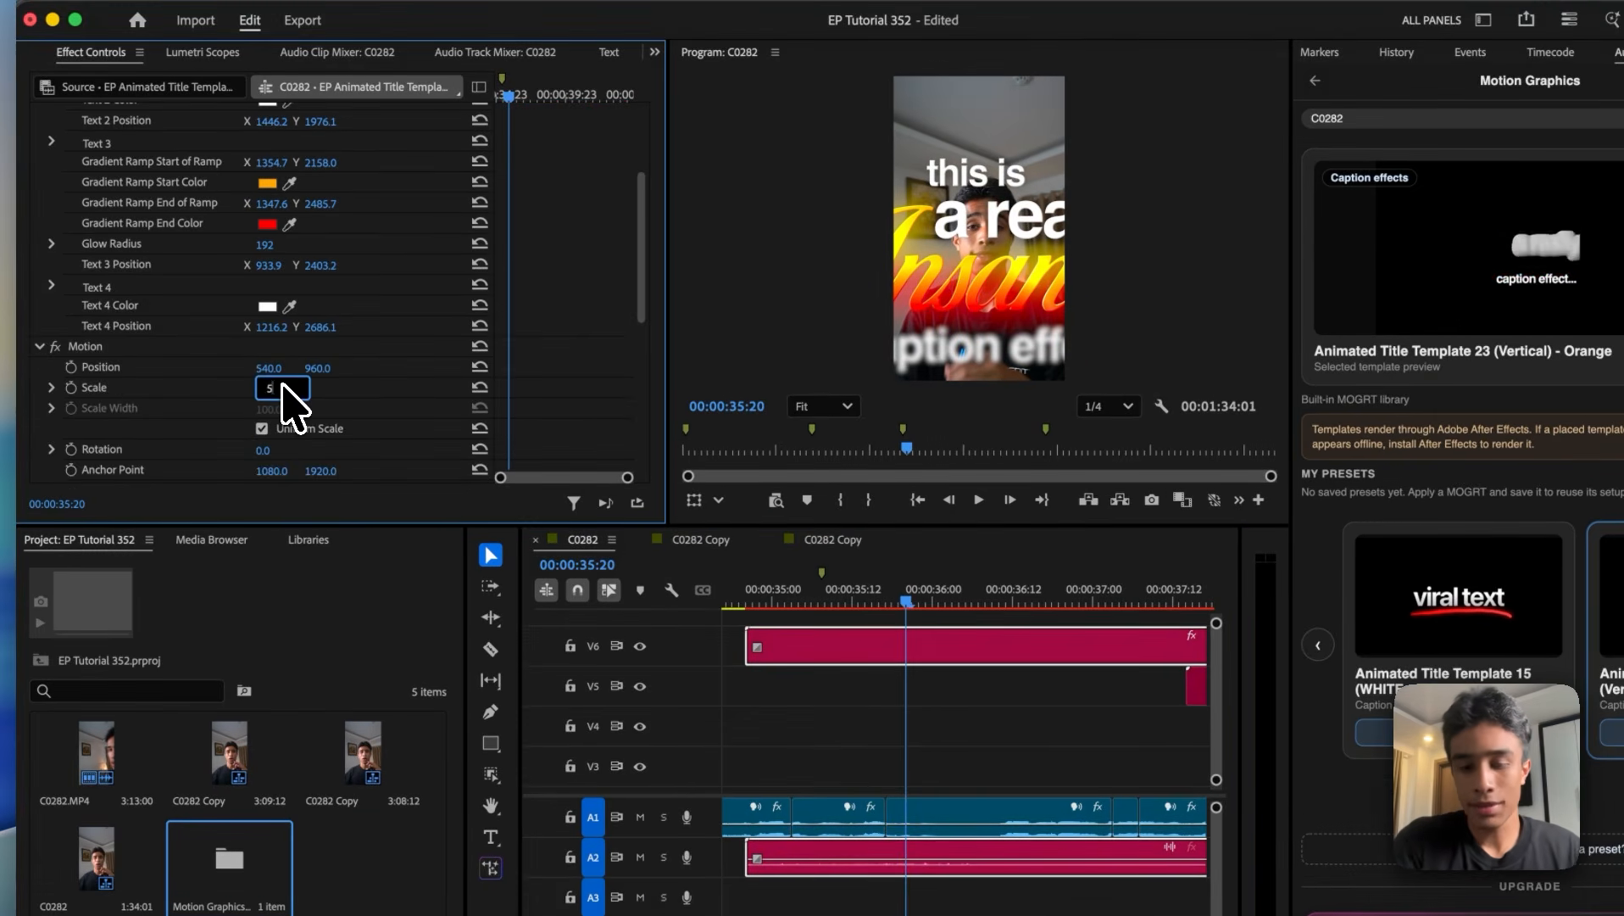
type("50")
key("Return")
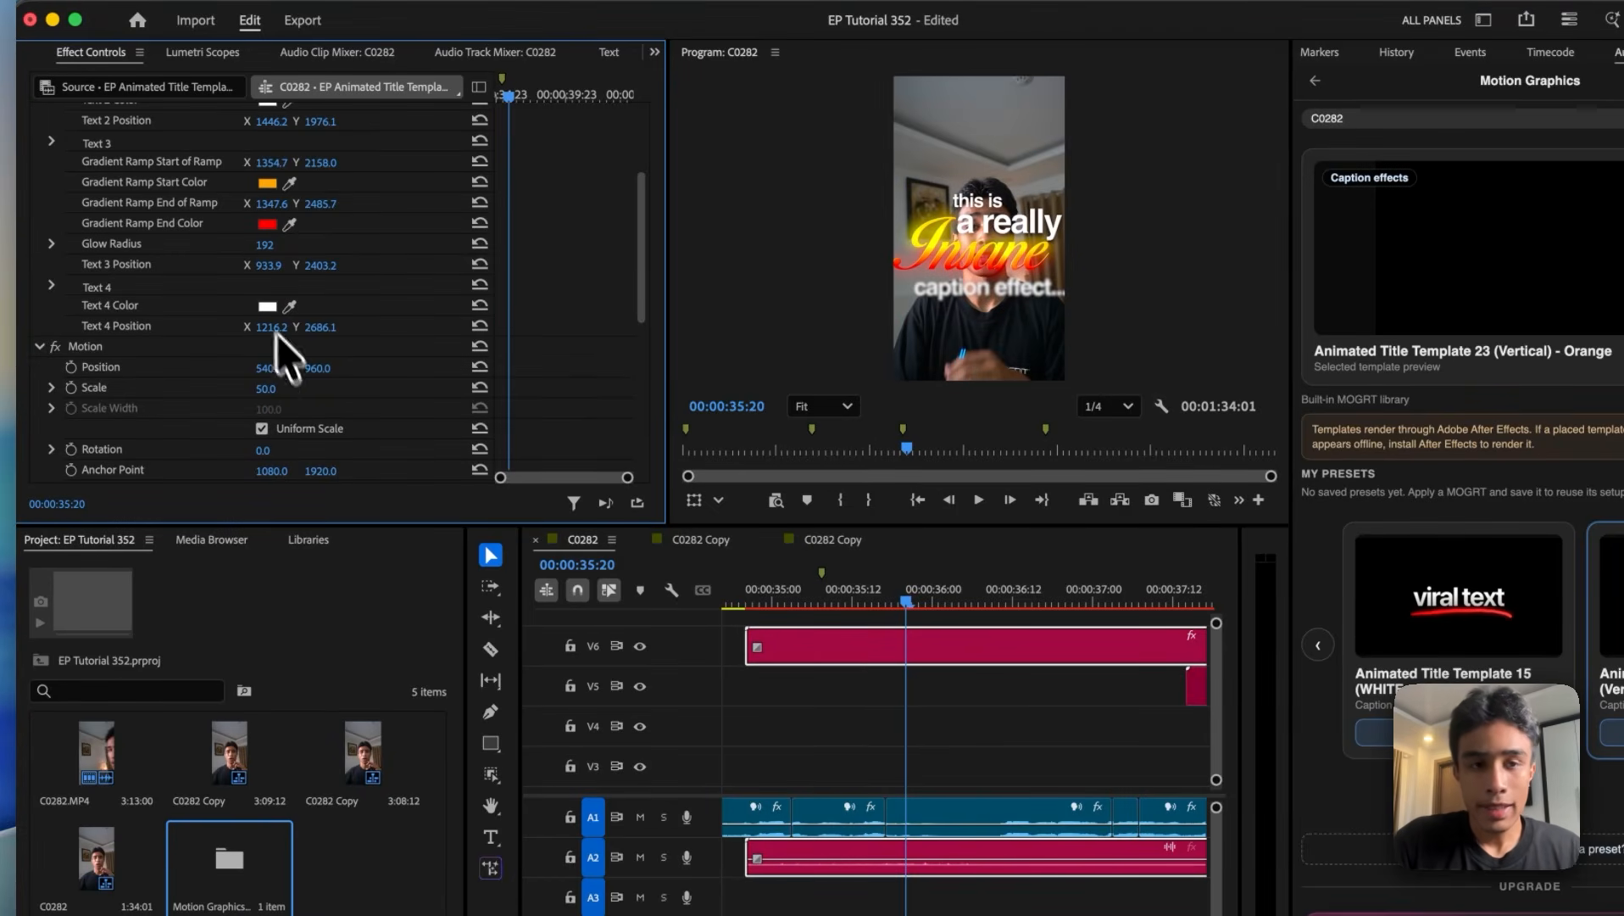
- Lower the orange title onto the speaker's chest near the frame's bottom edge and check it at 00:00:35:22
mouse_move(320, 370)
left_mouse_down()
mouse_move(268, 388)
mouse_move(335, 368)
left_mouse_up()
left_click_drag(832, 588, 920, 587)
left_click(941, 629)
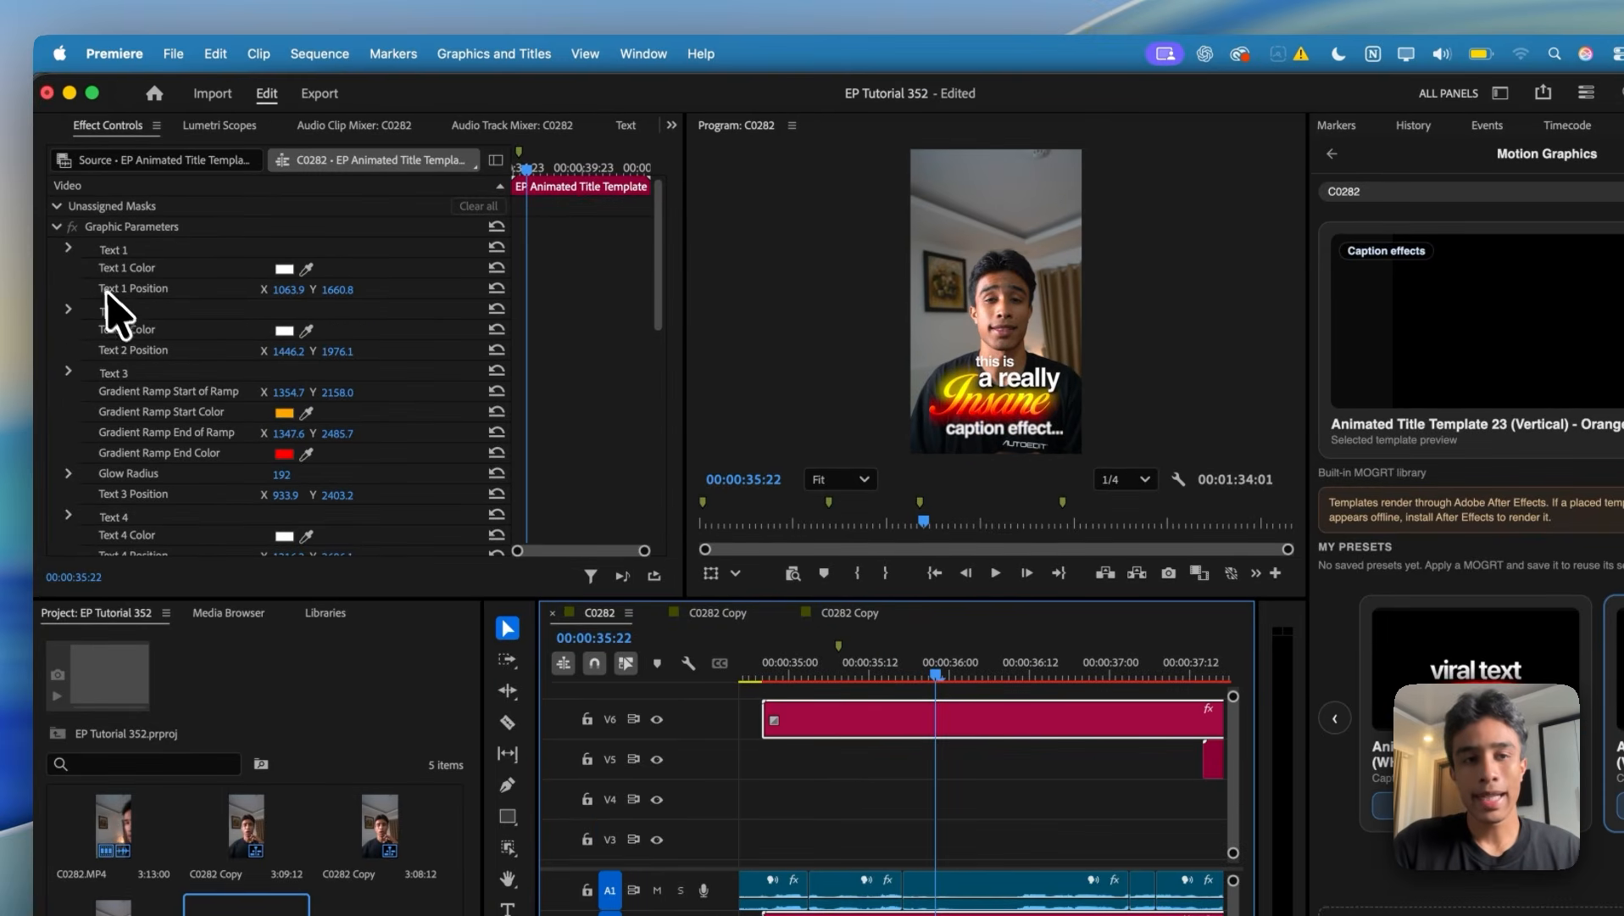
- Examine the orange title's Text 1 and Text 3 settings and preview its animation from 00:00:34:22
left_click(69, 249)
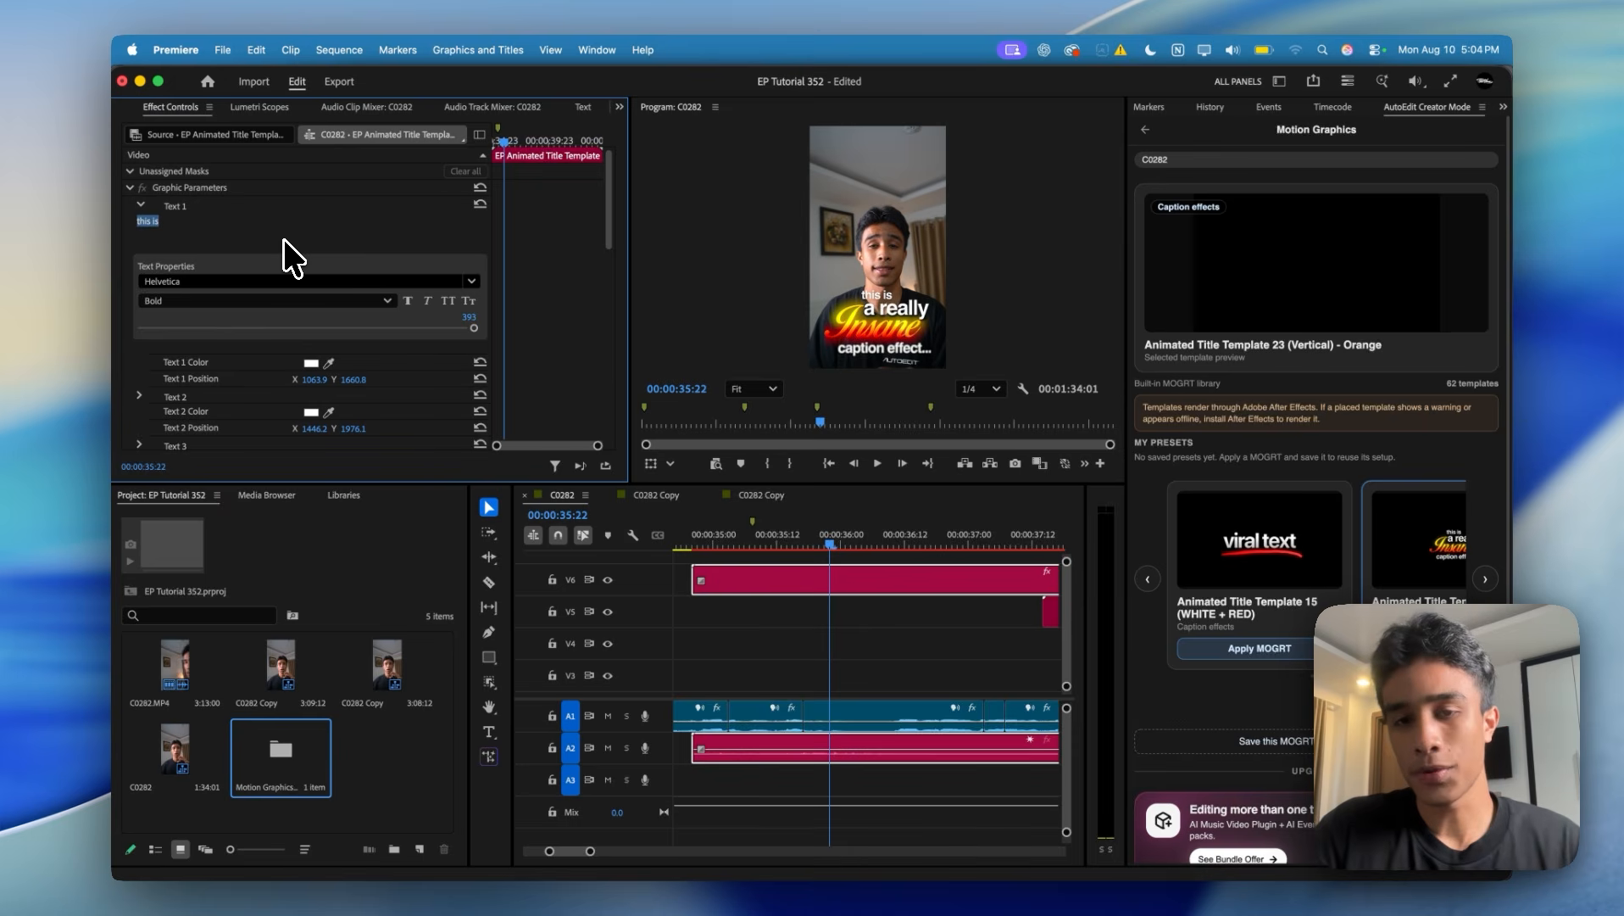
left_click(704, 546)
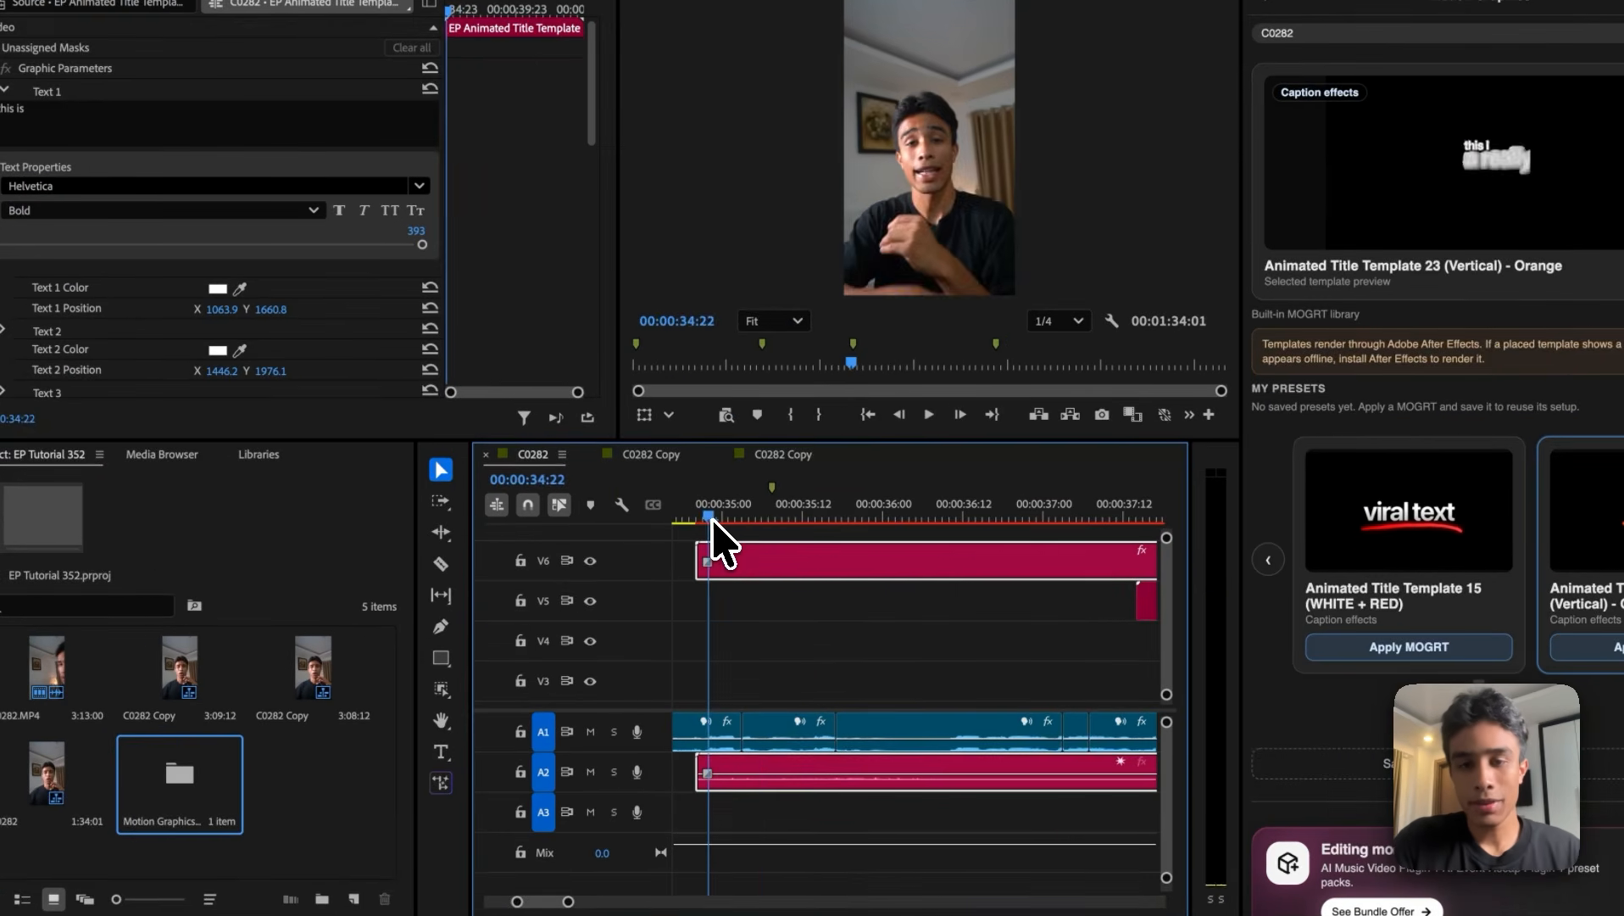
key("space")
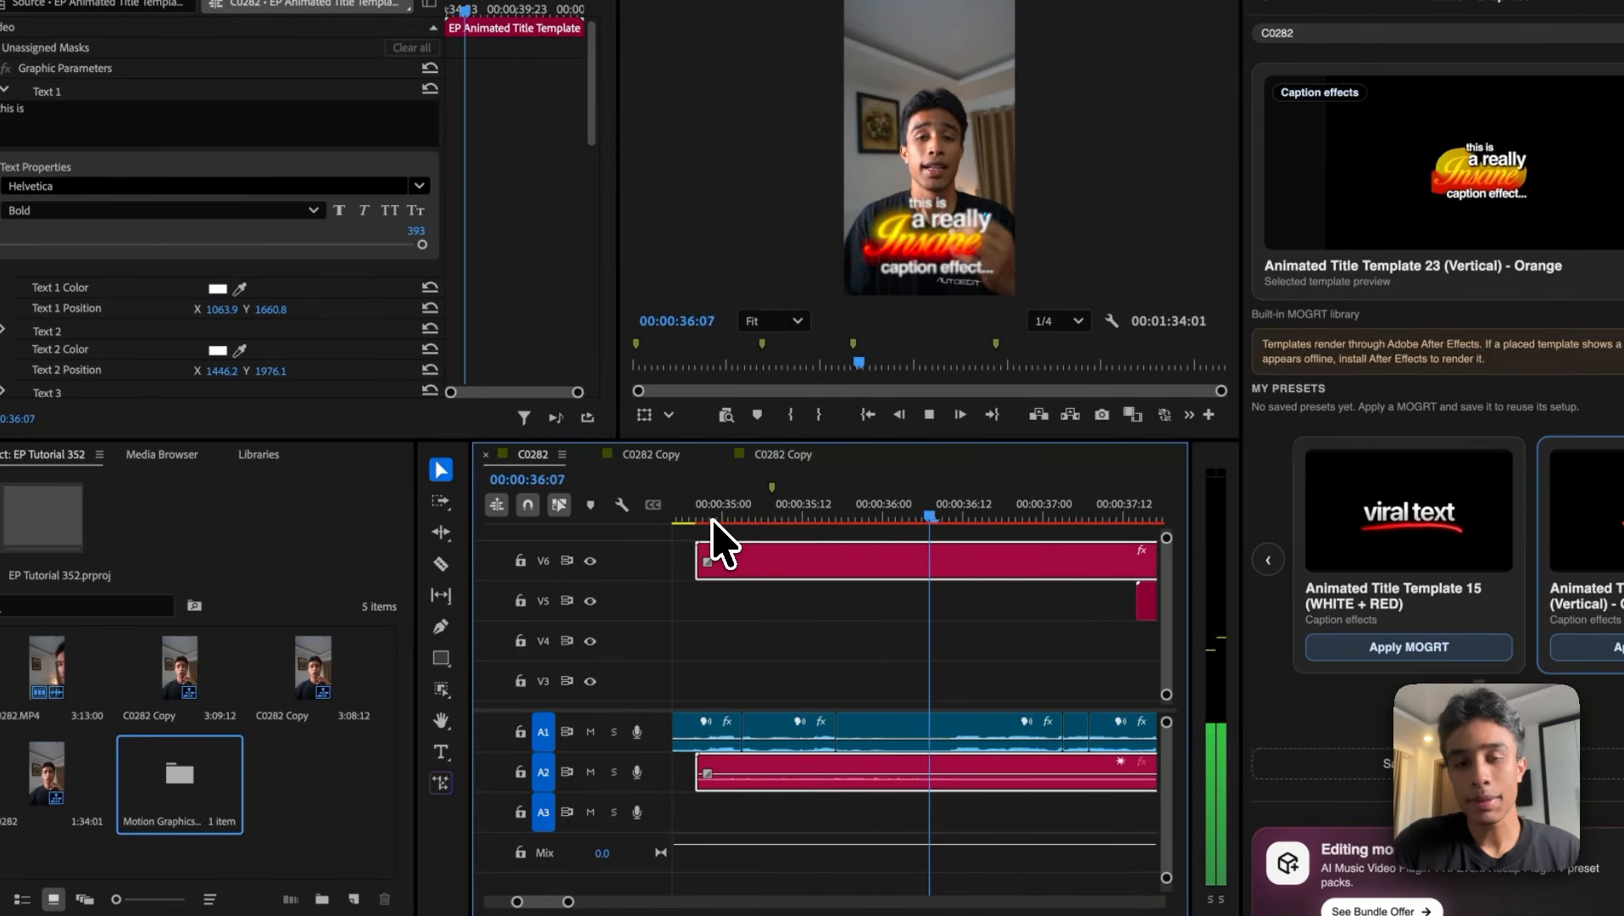
key("space")
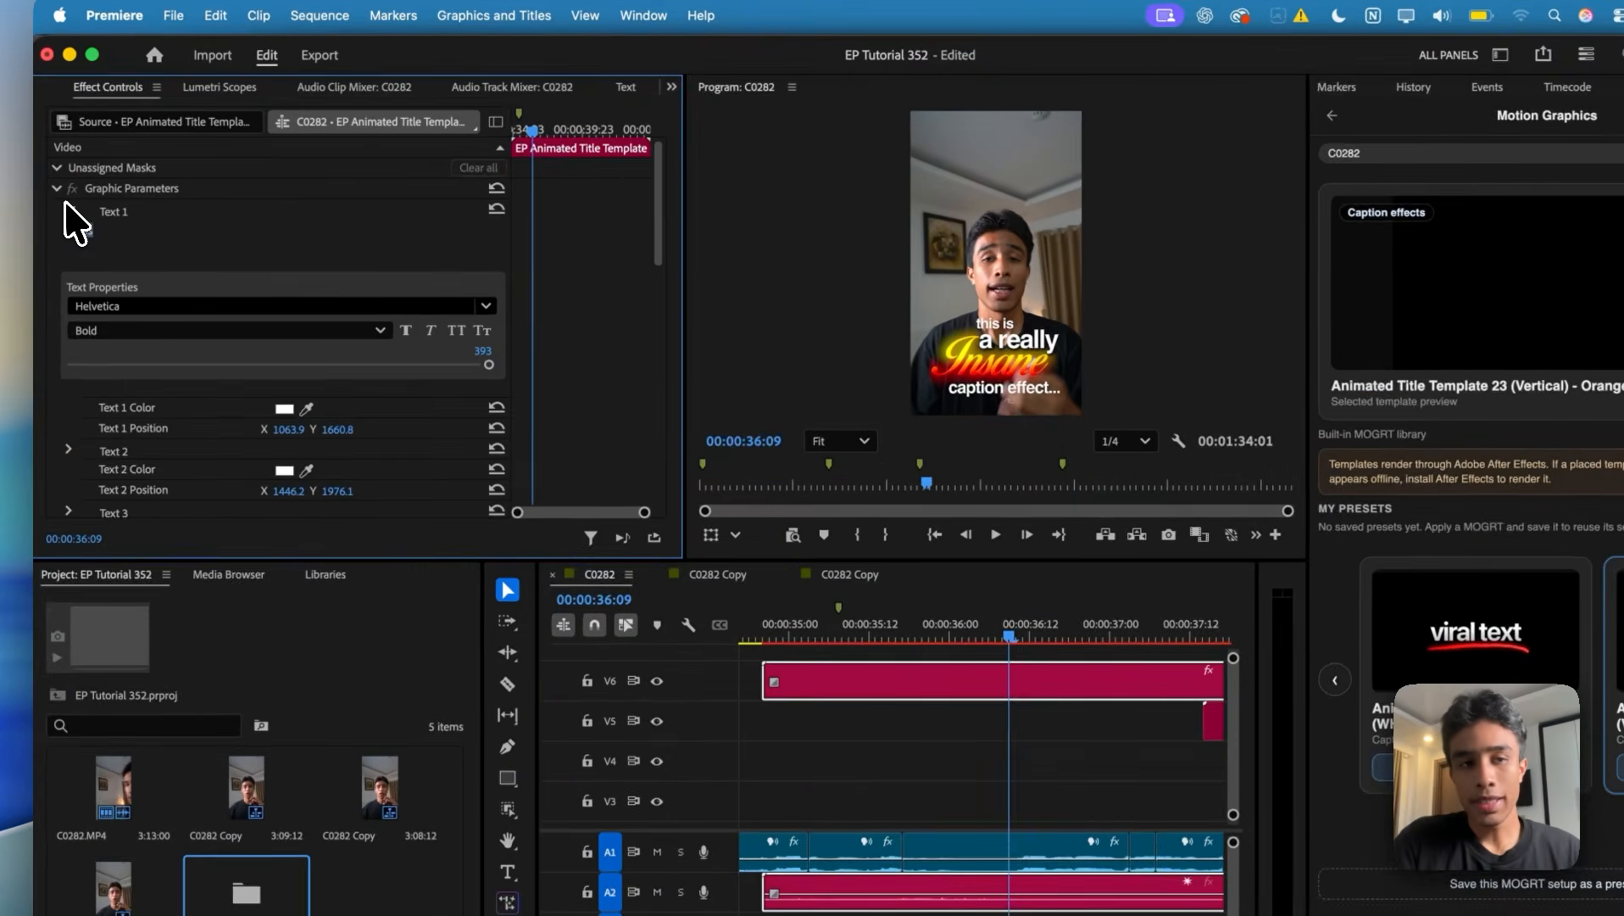
left_click(140, 204)
left_click(68, 334)
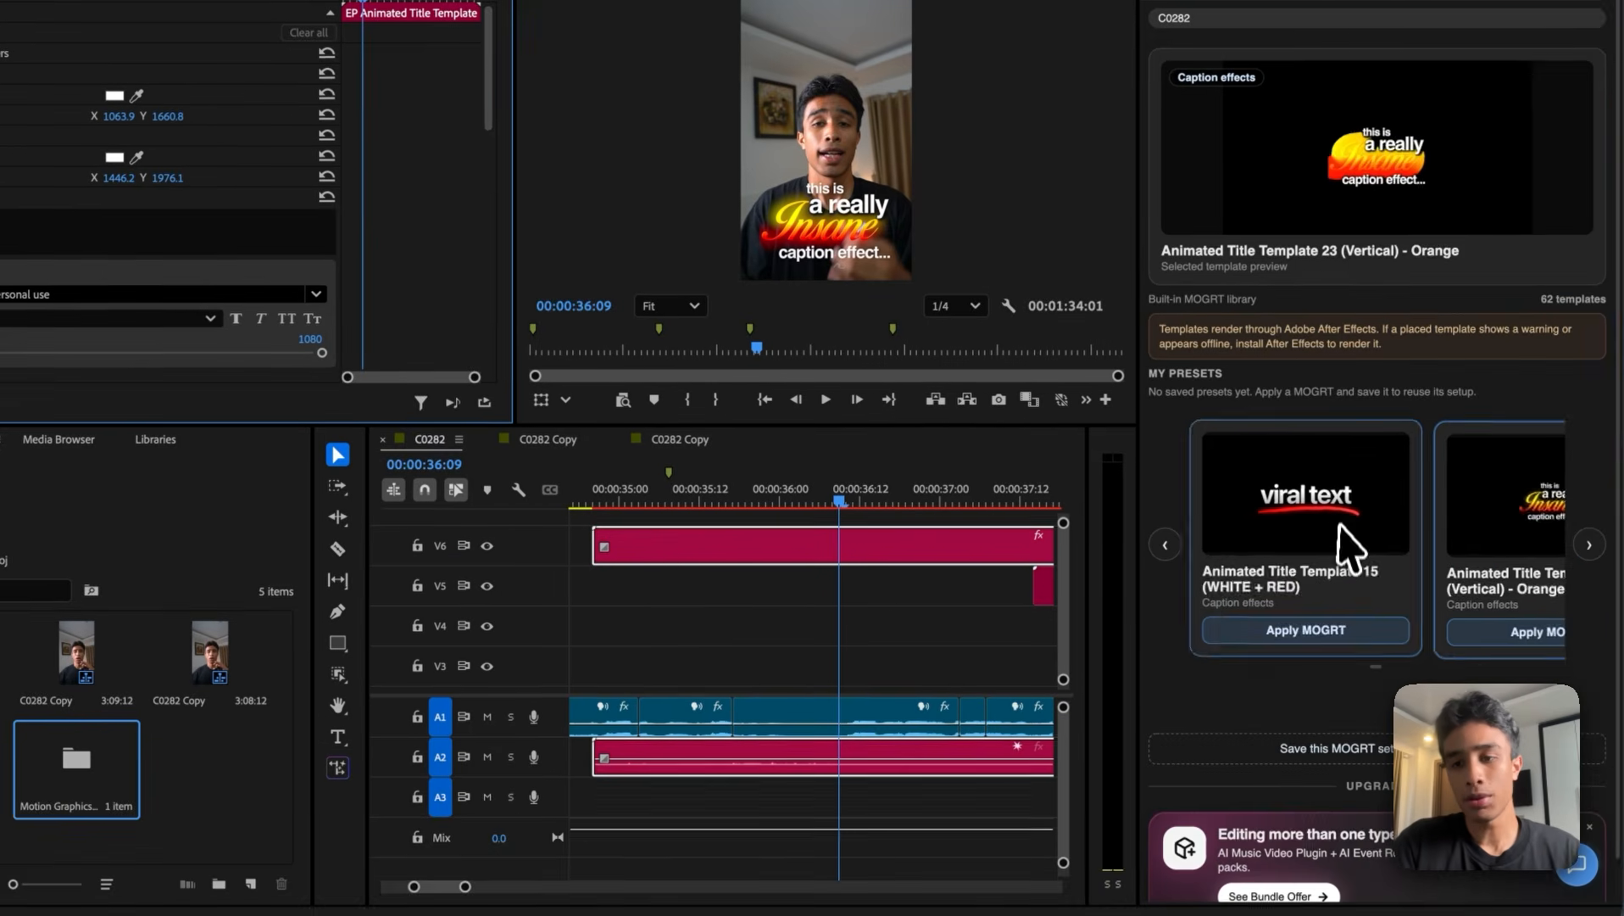
- Browse the caption templates to Horizontal Animated Title Template 3, return to Template 15, deselect the title clip, and show more of the timeline
scroll(1518, 670, "right", 2)
scroll(1337, 513, "right", 5)
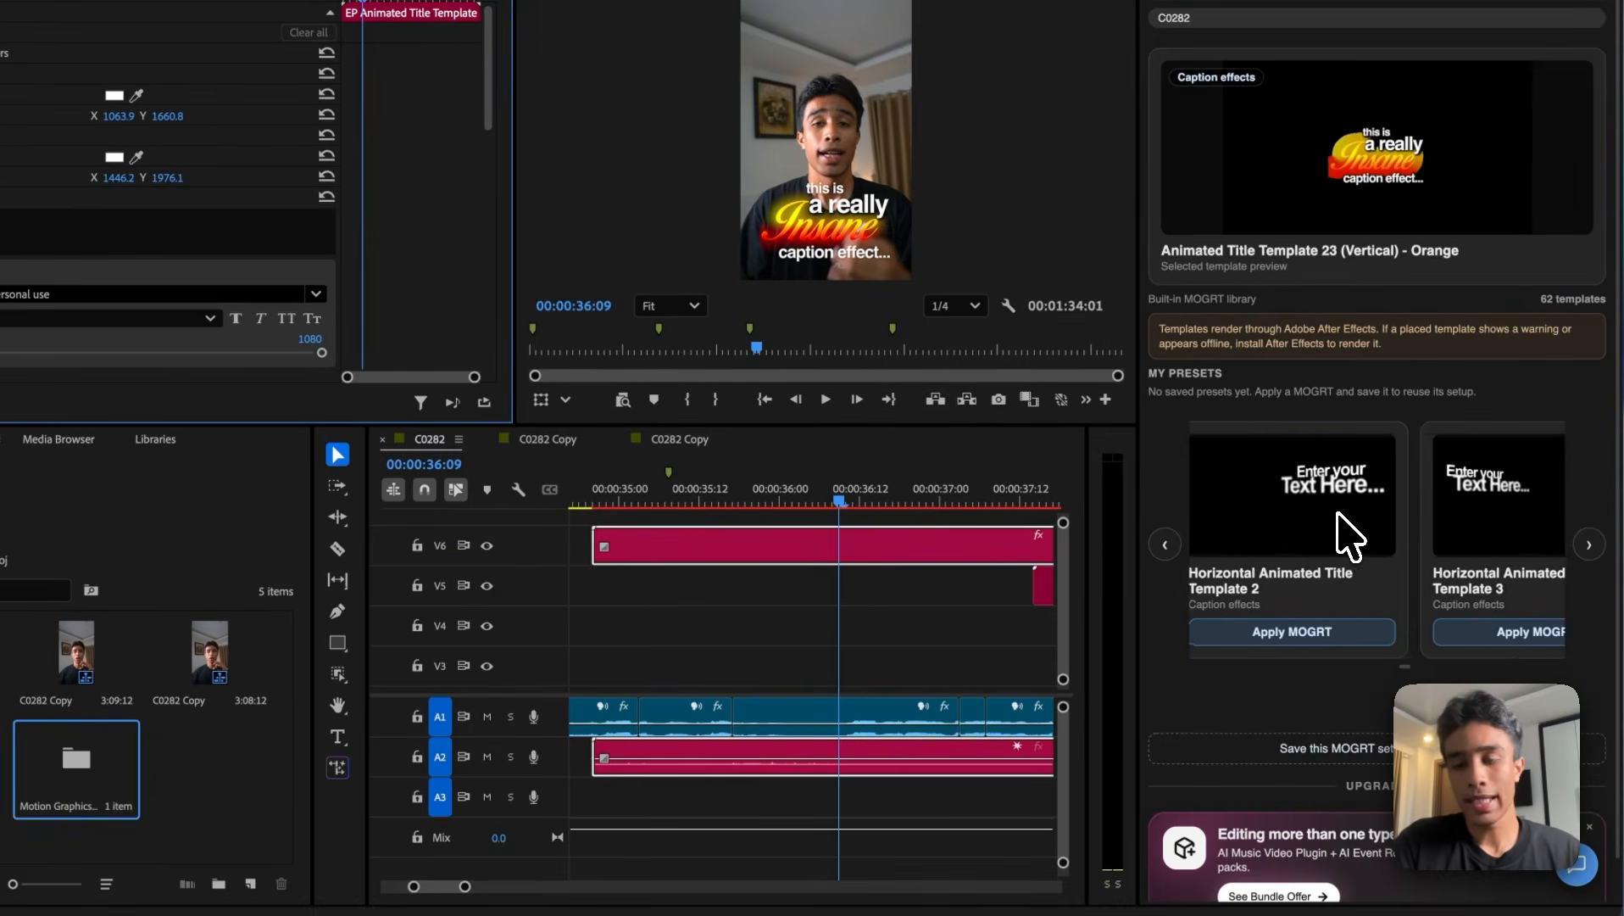
scroll(1337, 513, "left", 5)
left_click(853, 602)
key("minus")
key("minus")
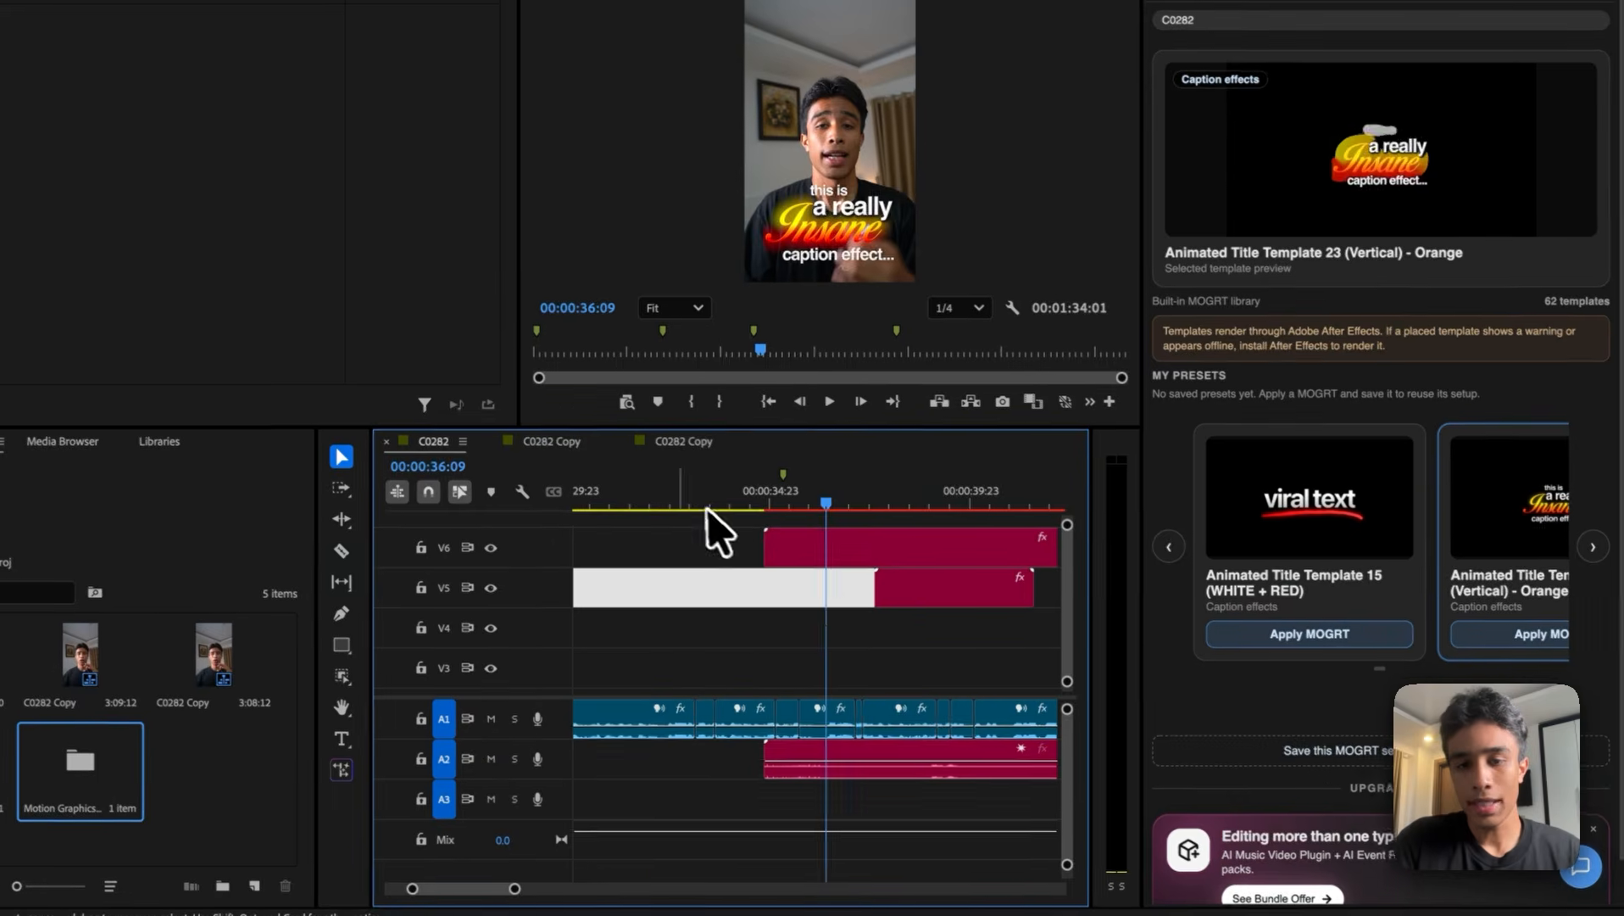
- Place the playhead at 00:00:31:18, browse the caption templates, and apply Animated Title Template 24 (Vertical) - Green
left_click(637, 501)
scroll(1342, 578, "left", 2)
scroll(1316, 585, "right", 5)
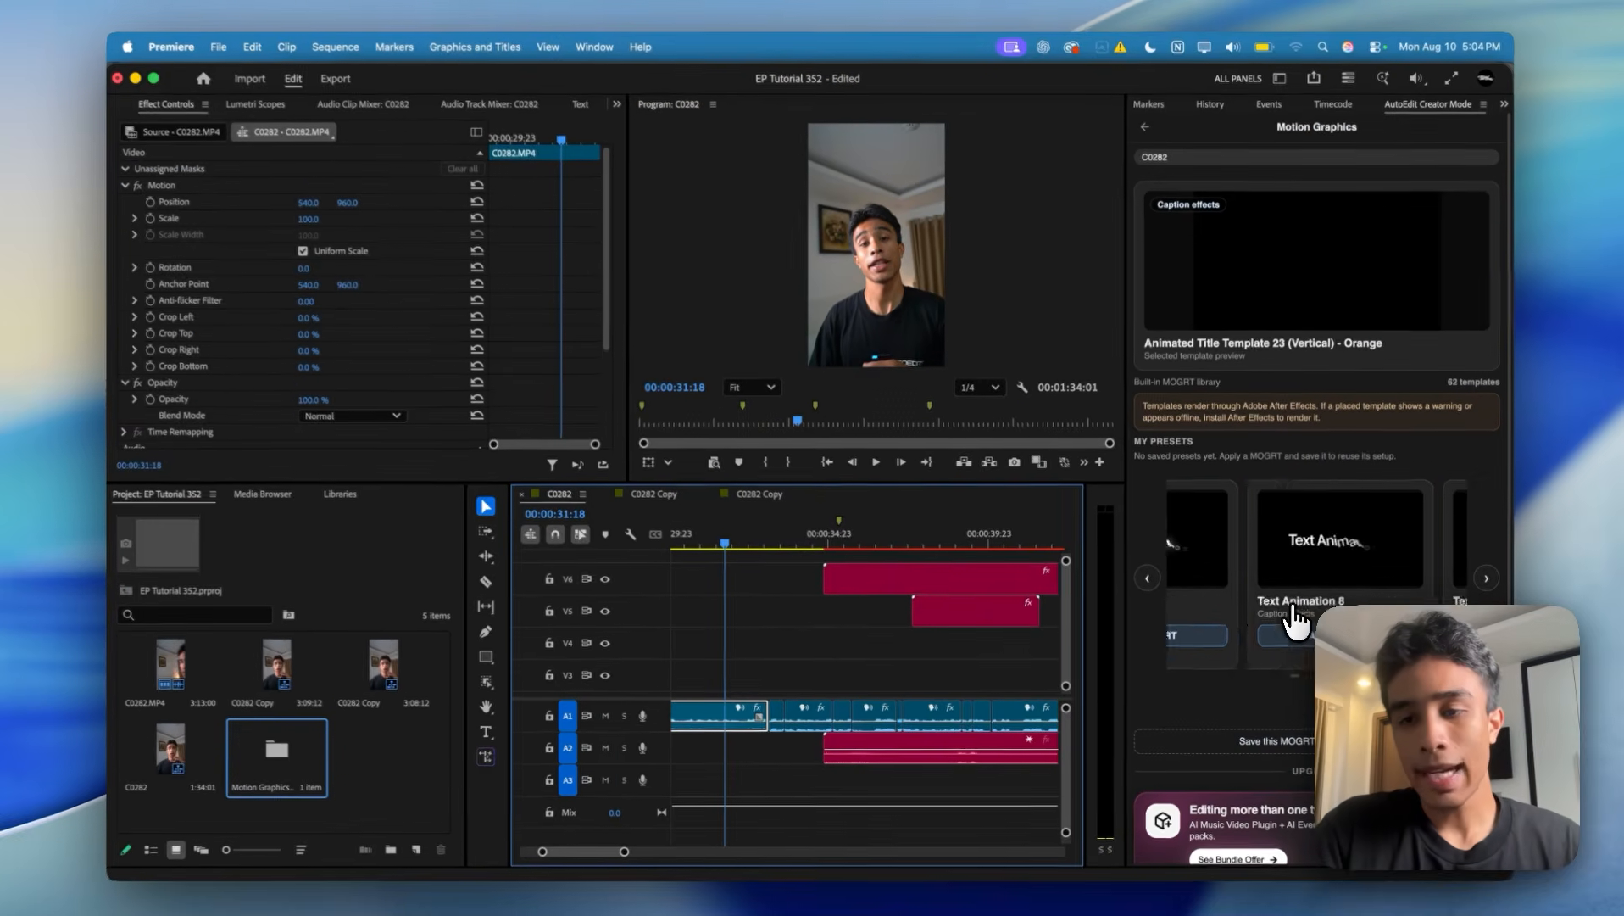
scroll(1293, 607, "left", 10)
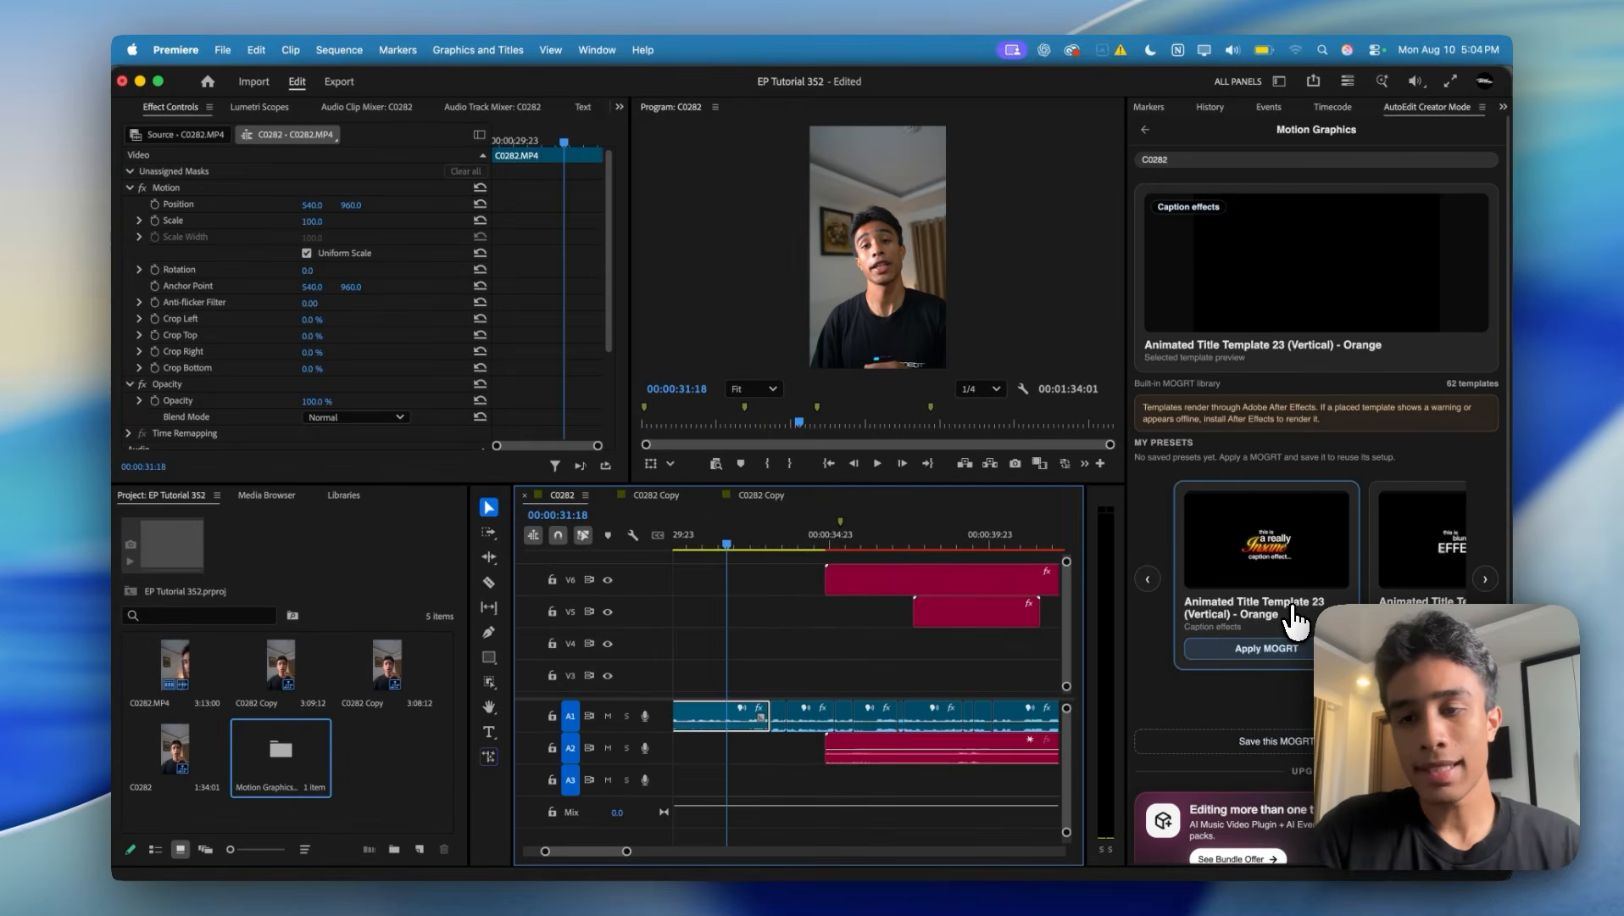
scroll(1292, 607, "left", 10)
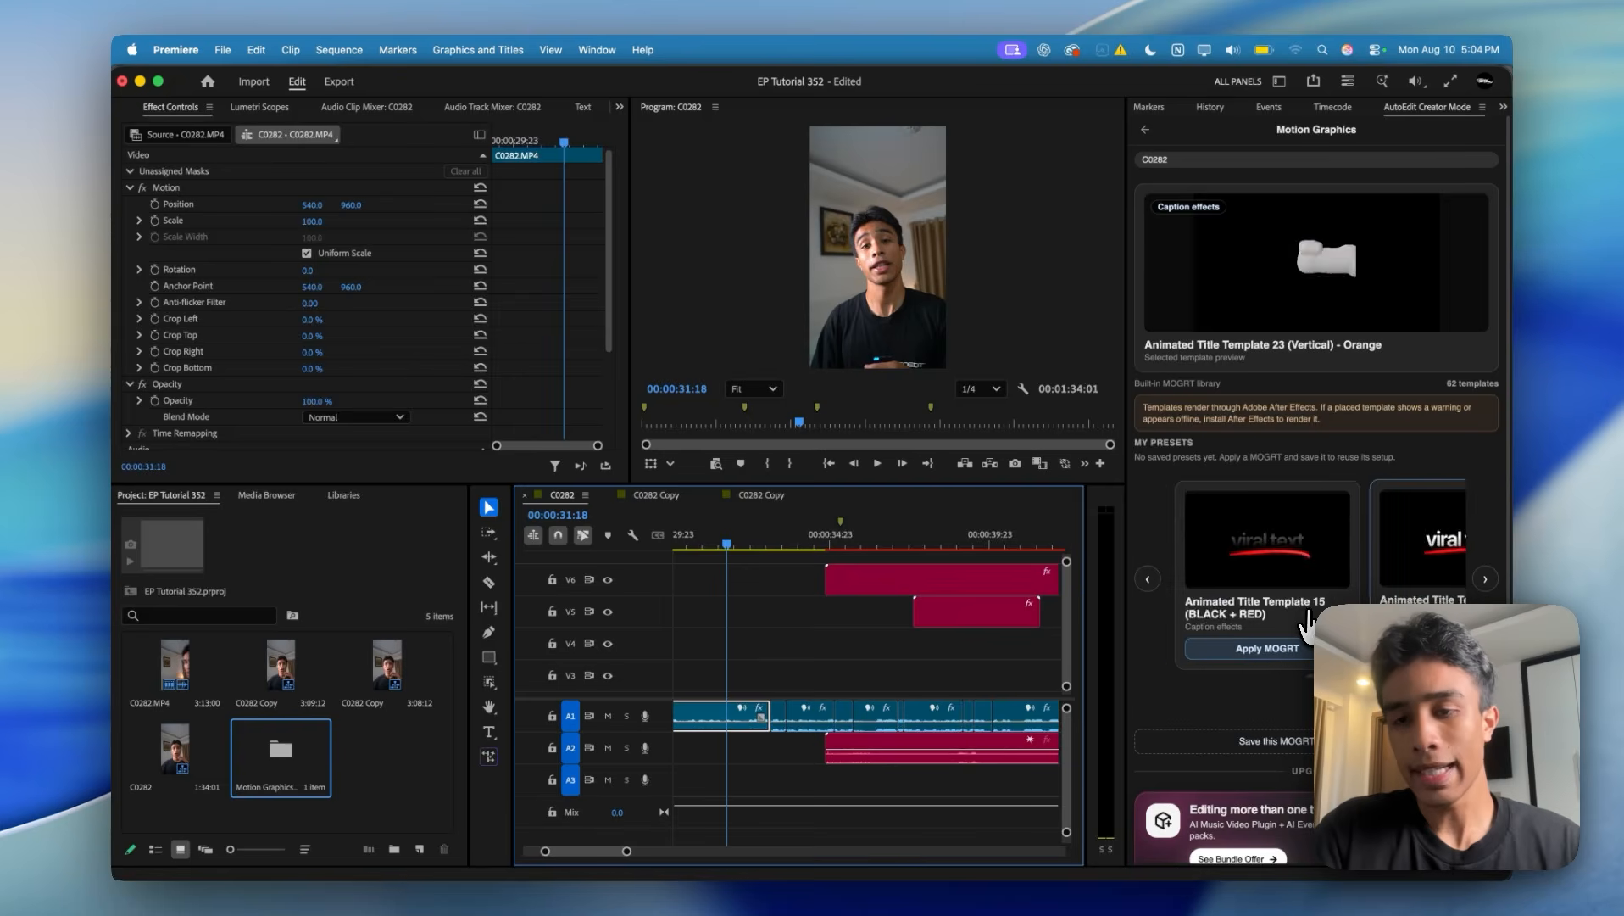
scroll(1301, 611, "right", 5)
scroll(1308, 612, "left", 5)
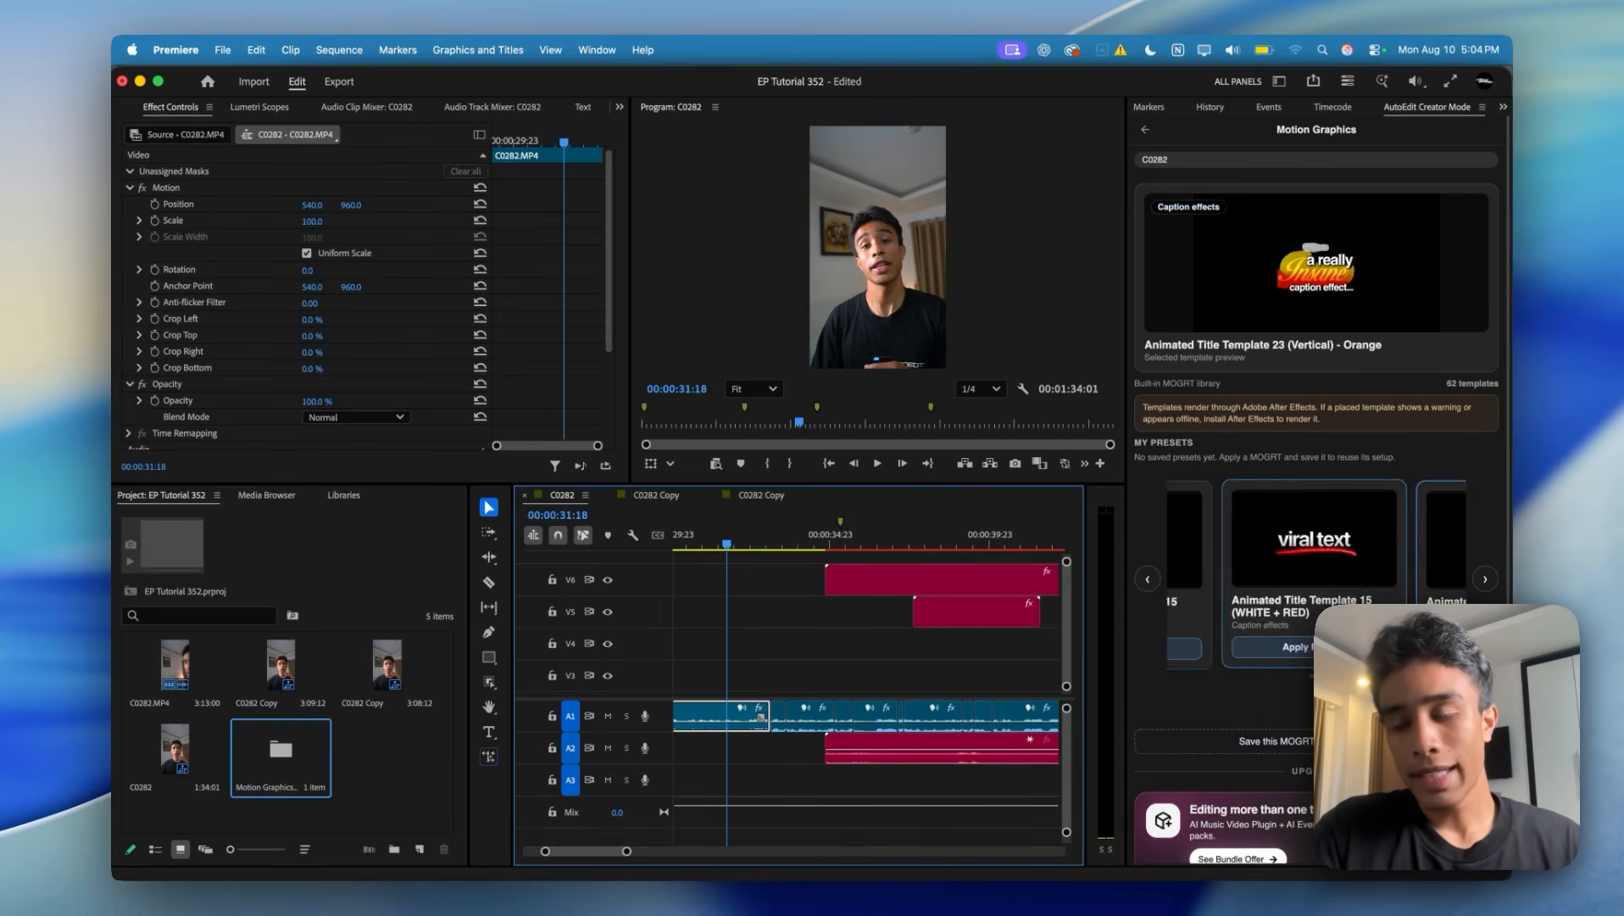
scroll(1317, 585, "right", 2)
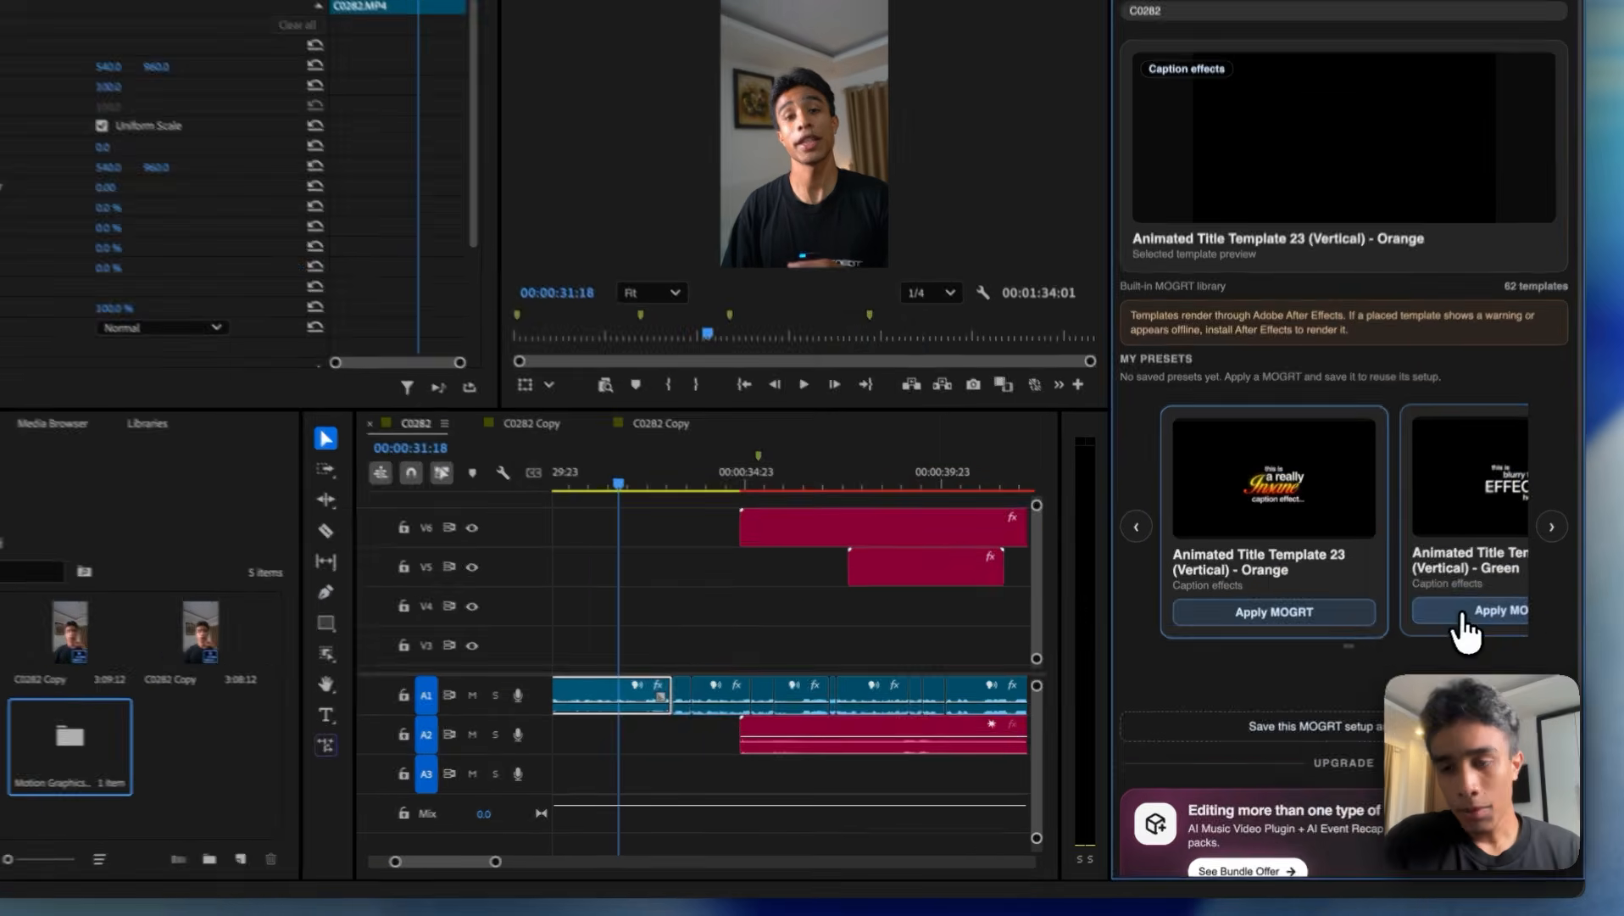
left_click(1439, 646)
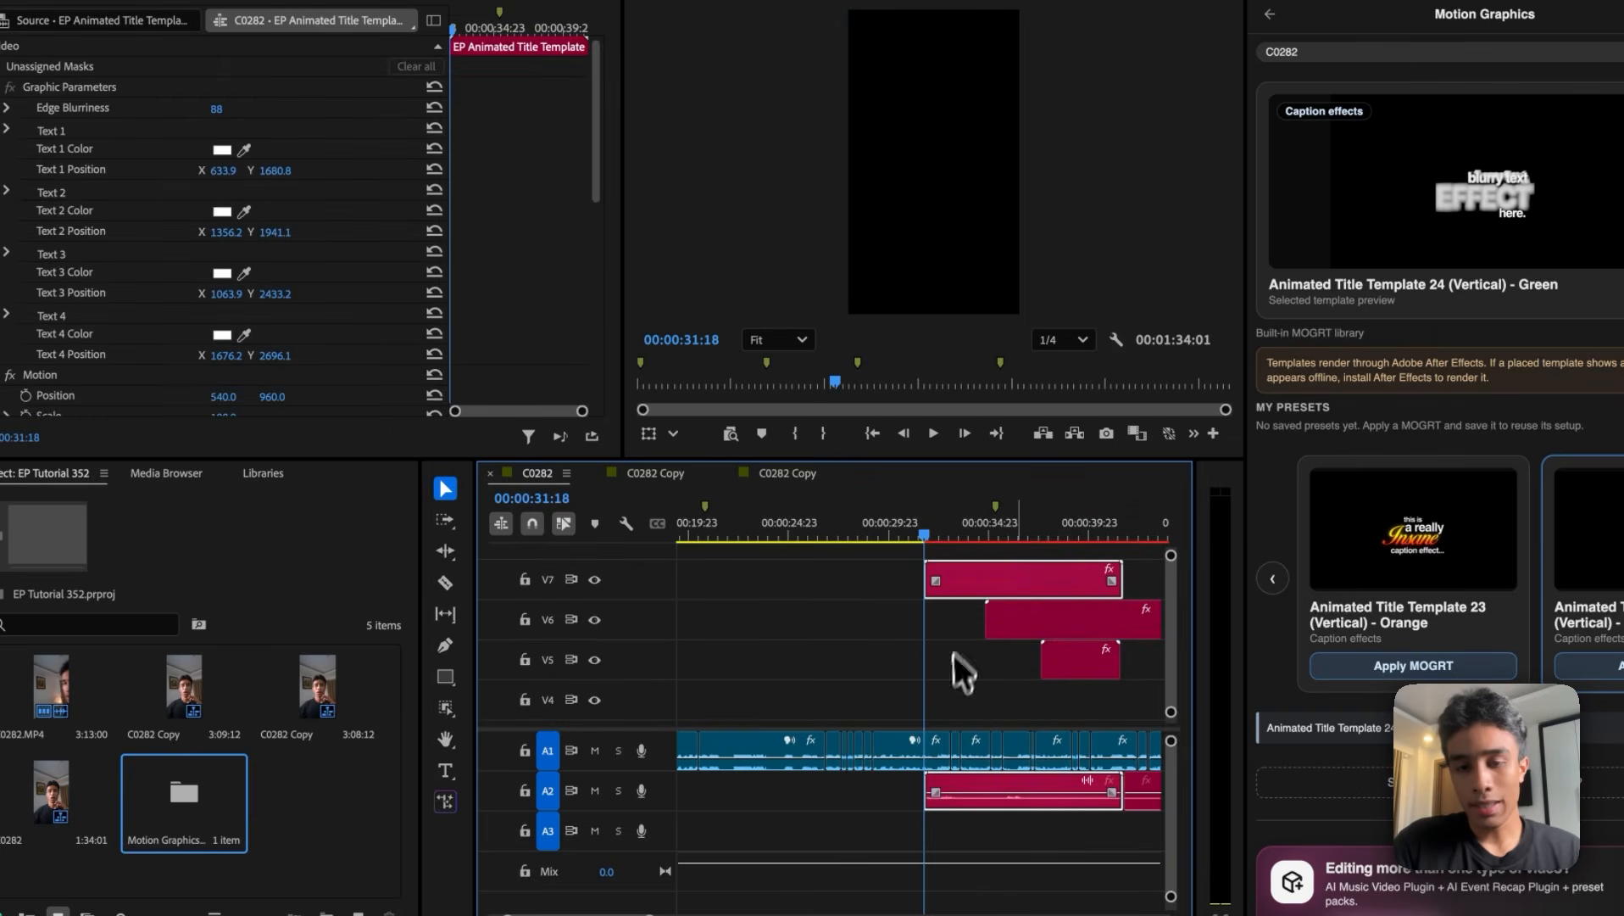
- Move the blurry text title clip down to track V4, starting just after 00:00:24:23, and set its motion scale to 48
left_click_drag(954, 652, 894, 703)
left_click_drag(859, 529, 826, 534)
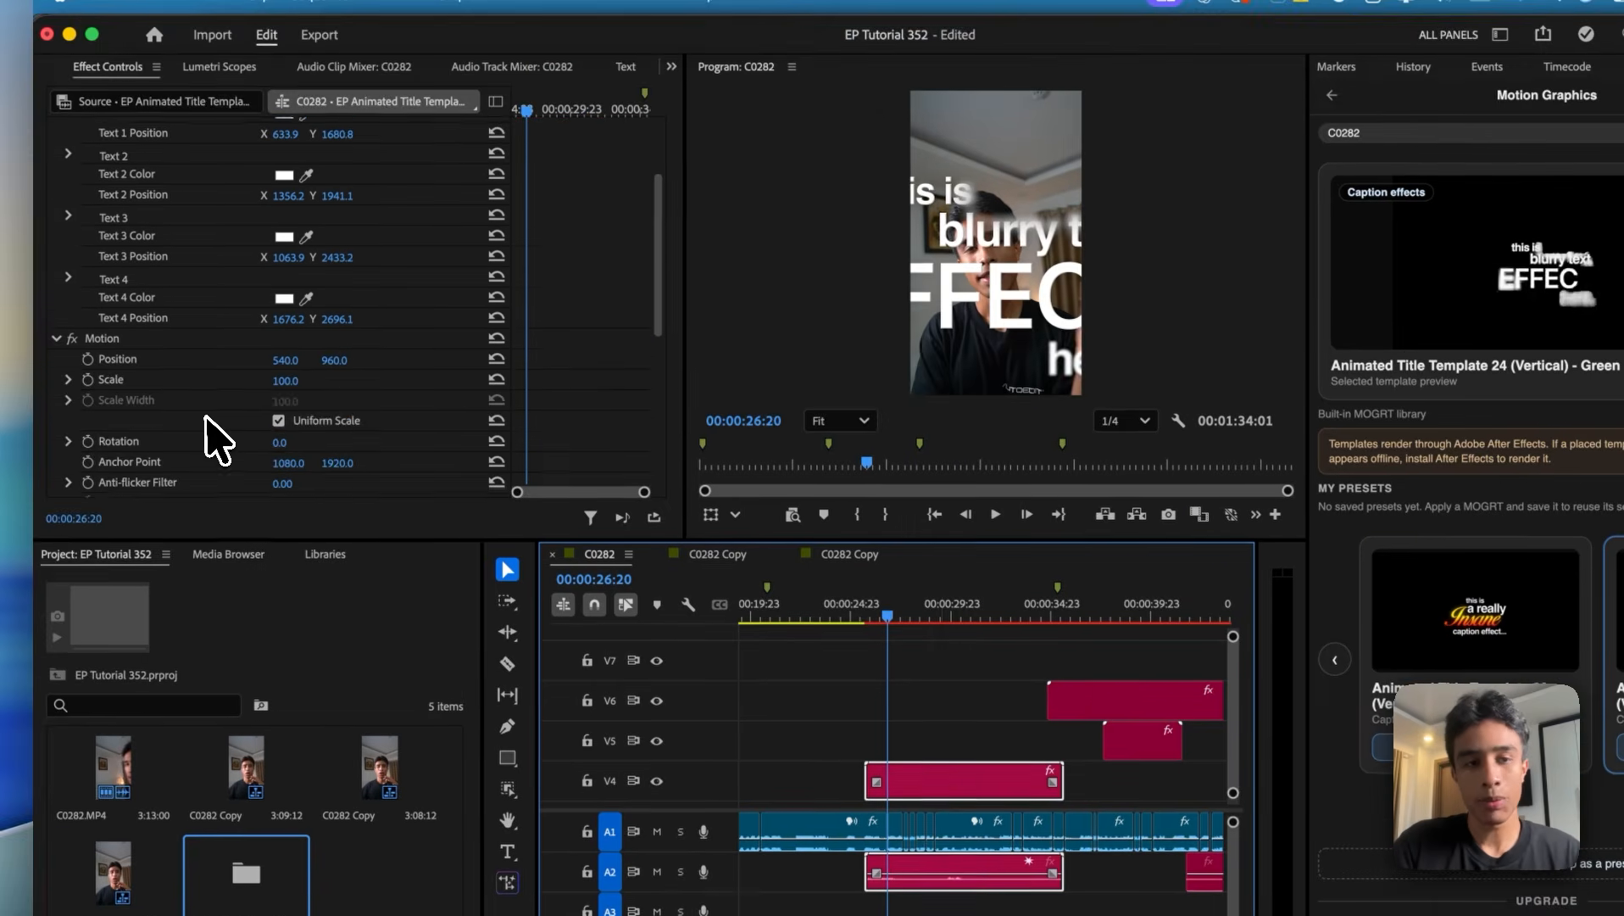
scroll(206, 417, "down", 1)
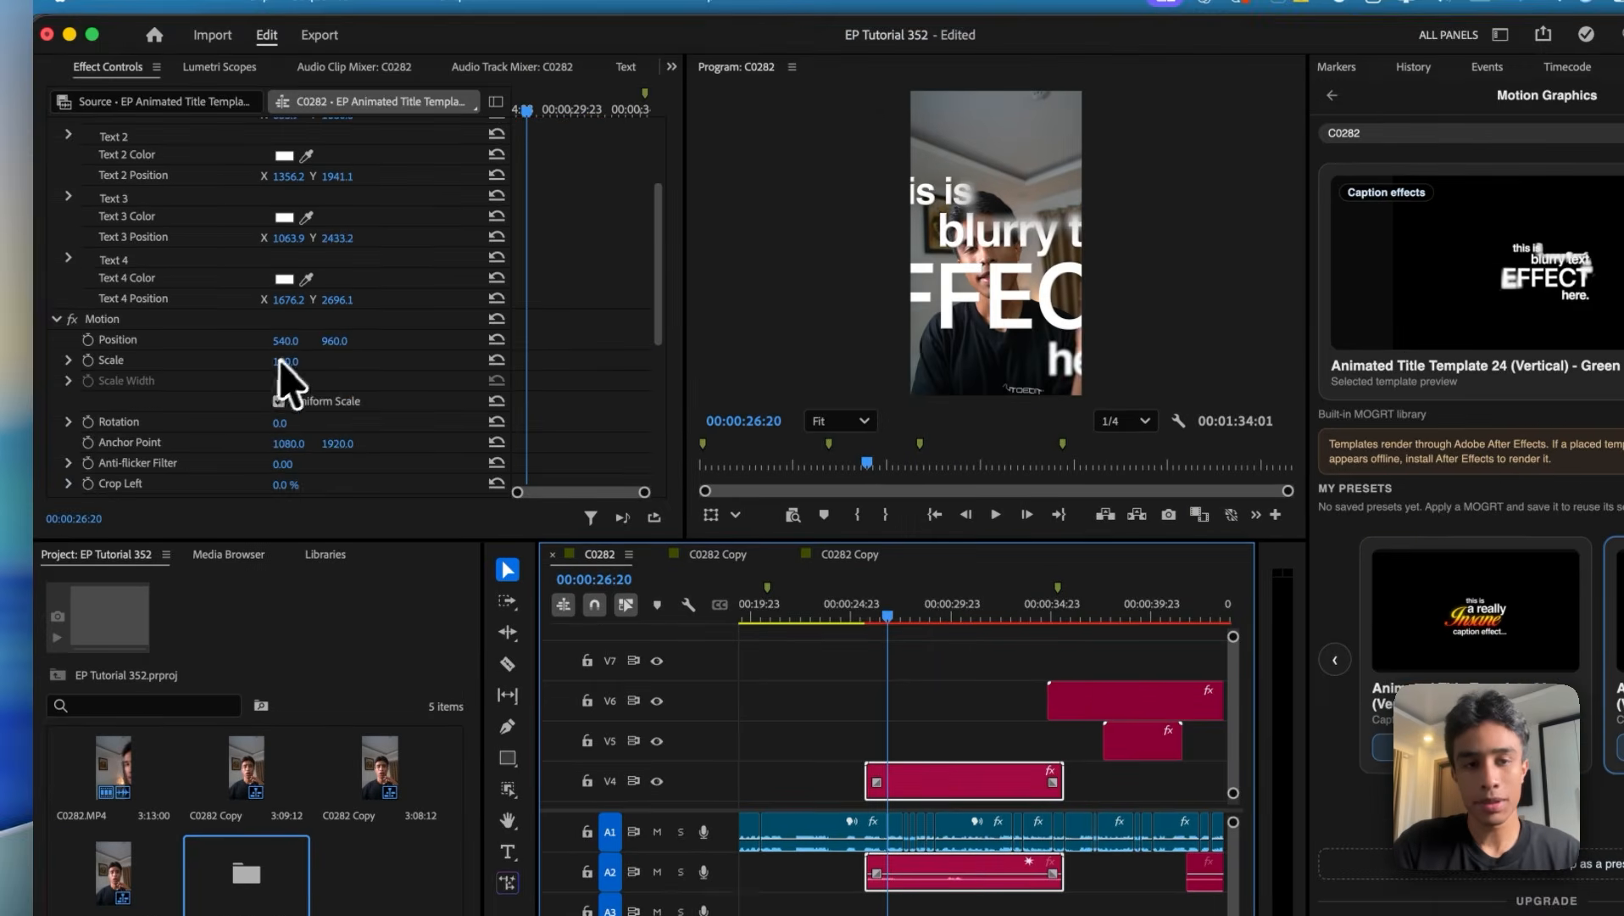
left_click(286, 358)
type("50")
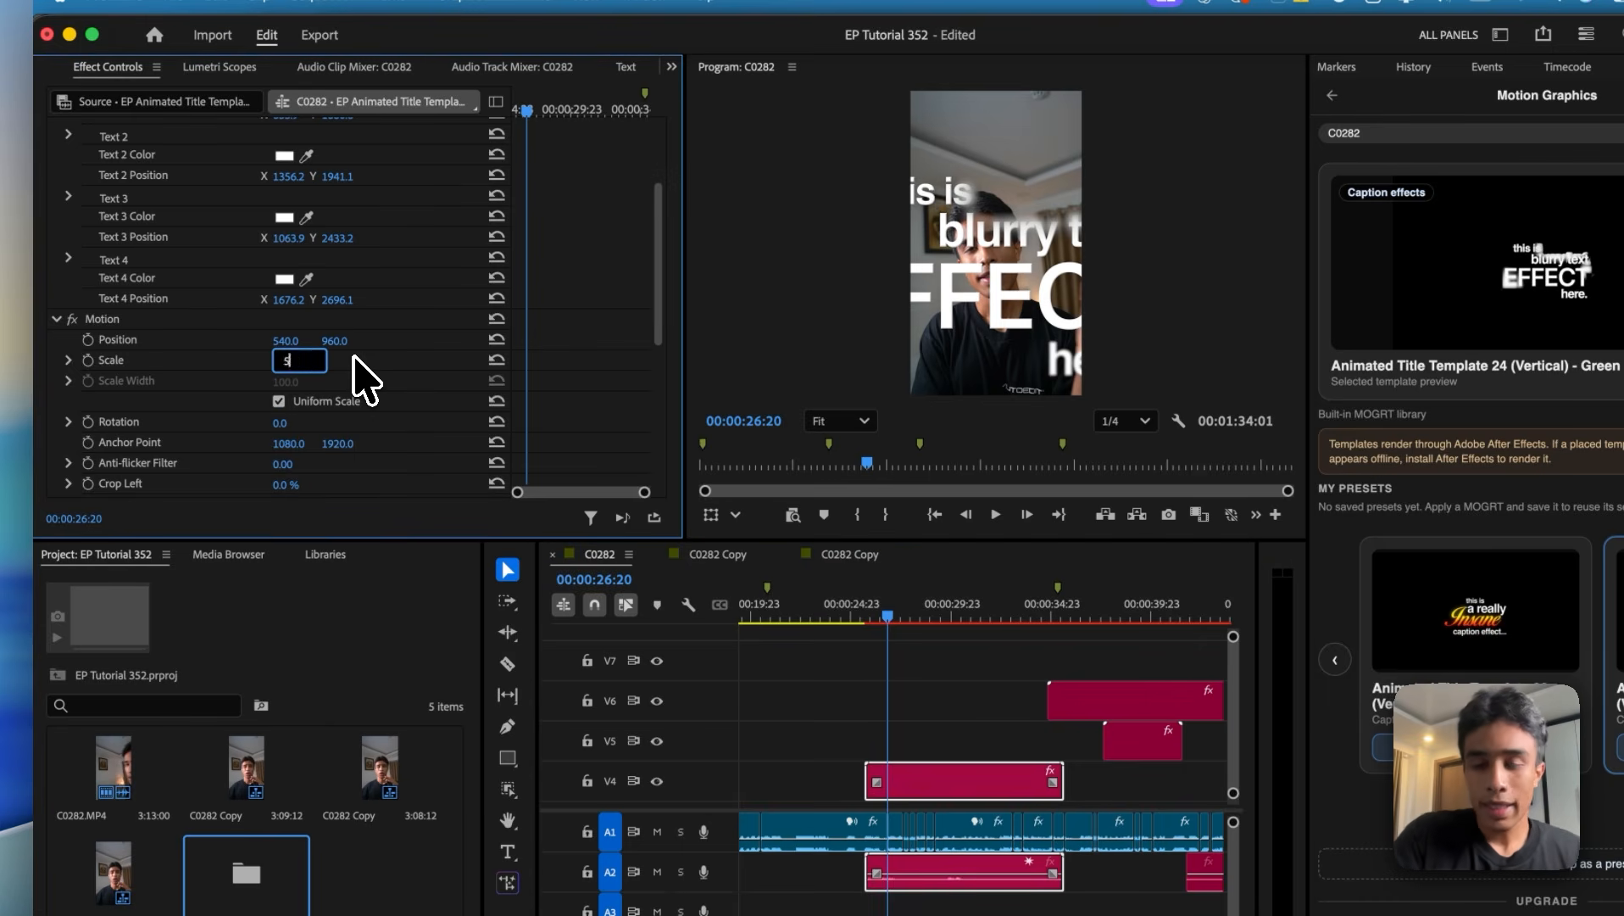
key("Return")
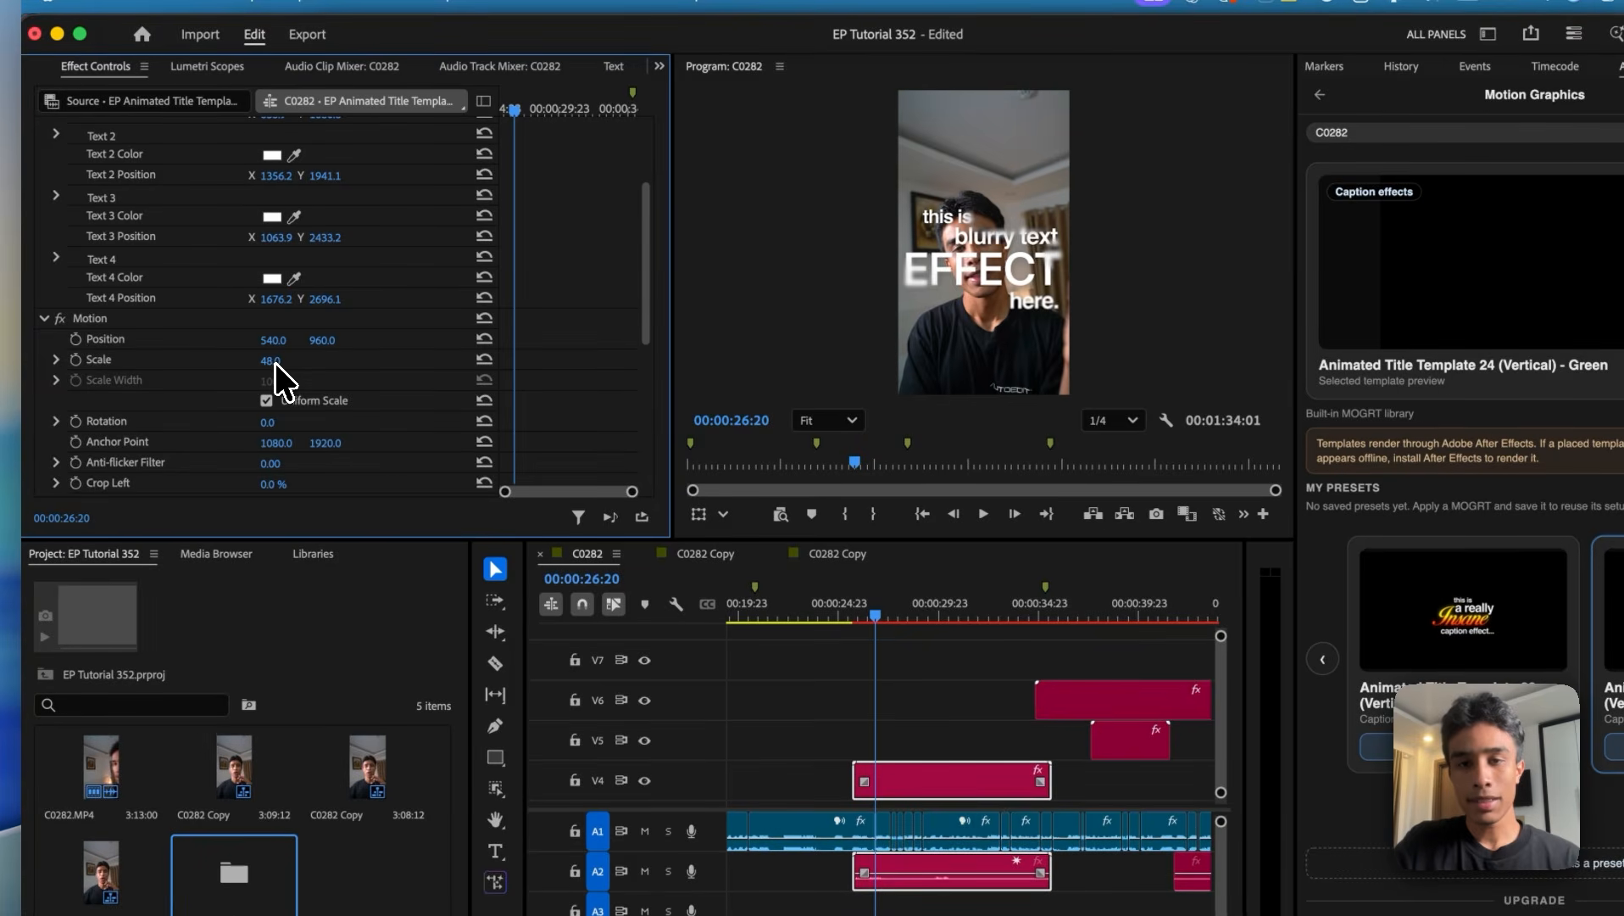
- Raise the blurry text title above the speaker's head with a vertical position of 399 and check it at 00:00:29:16
left_click_drag(313, 341, 311, 341)
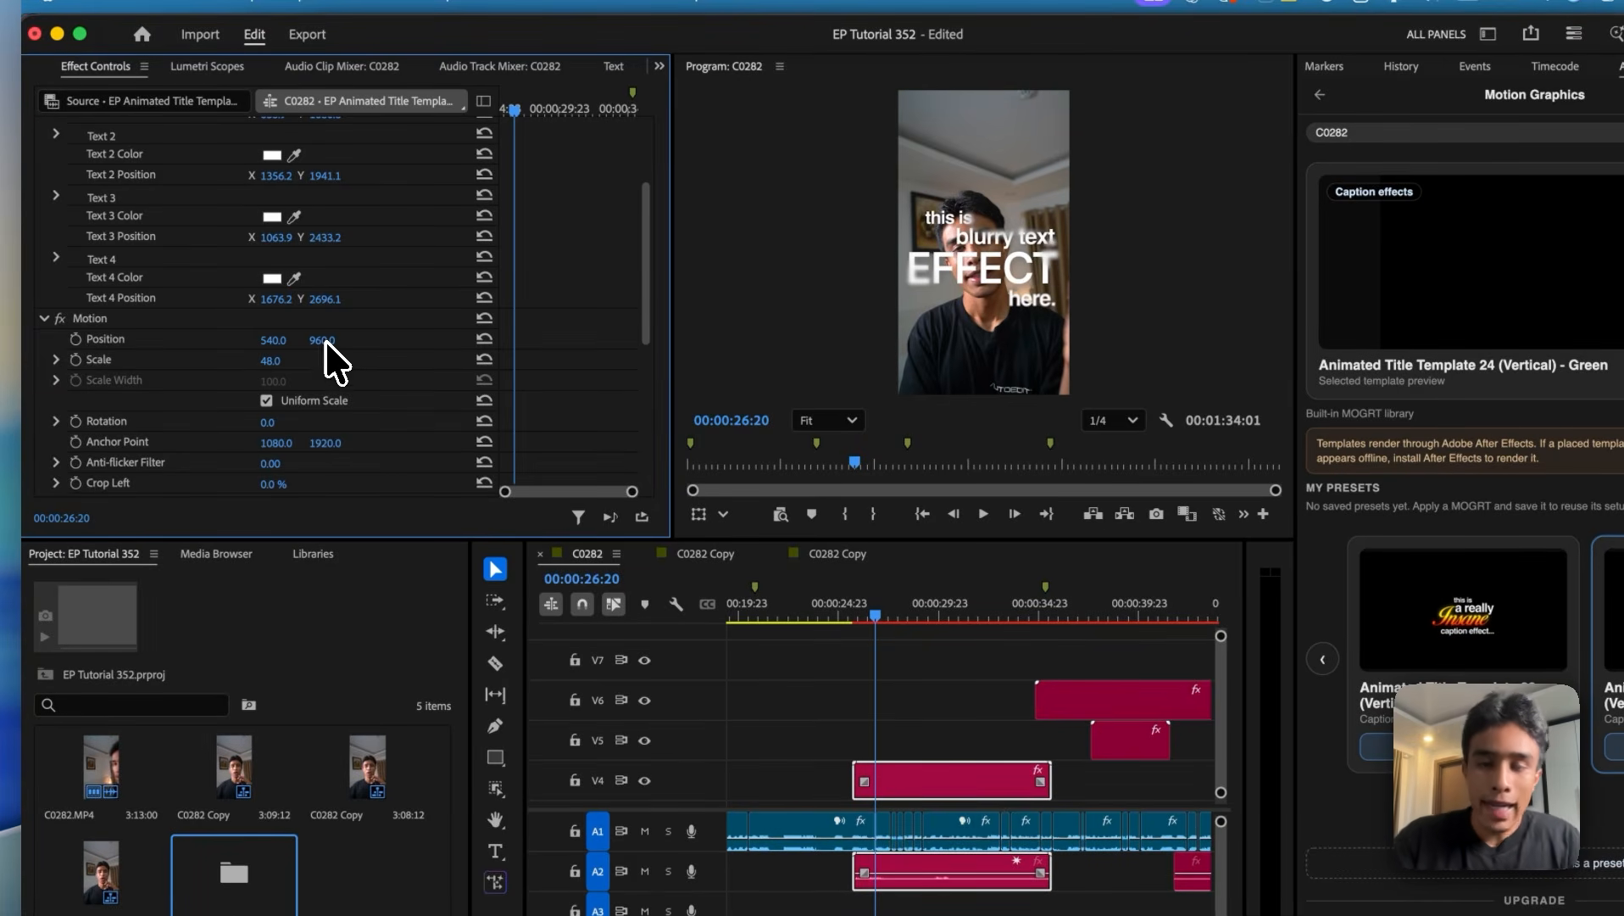
left_click_drag(324, 342, 325, 342)
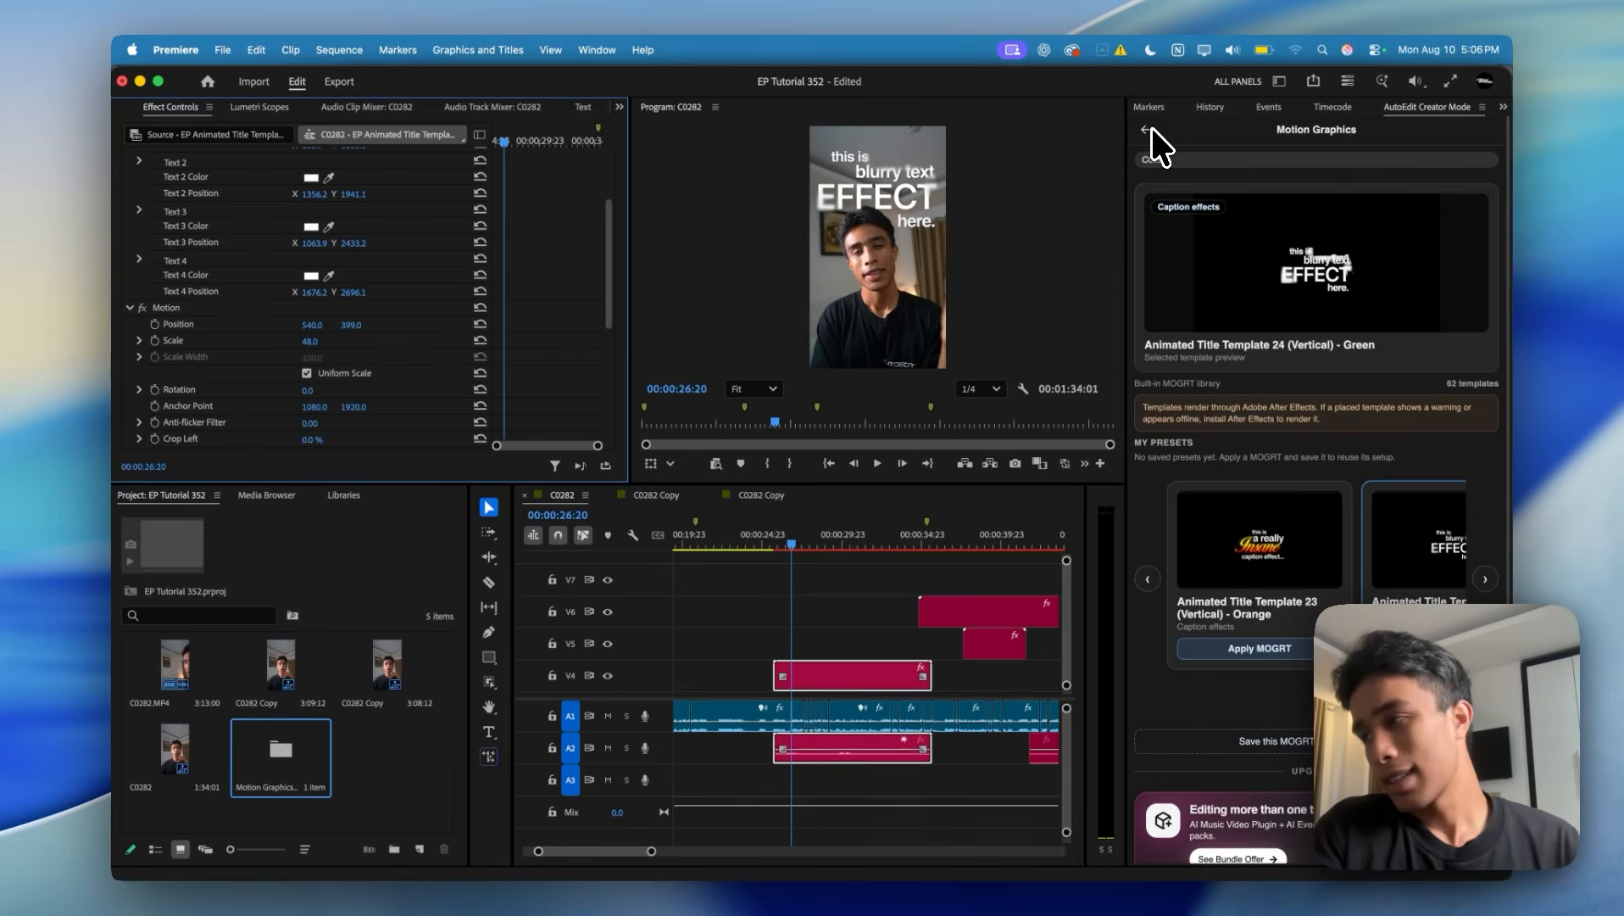
left_click(838, 541)
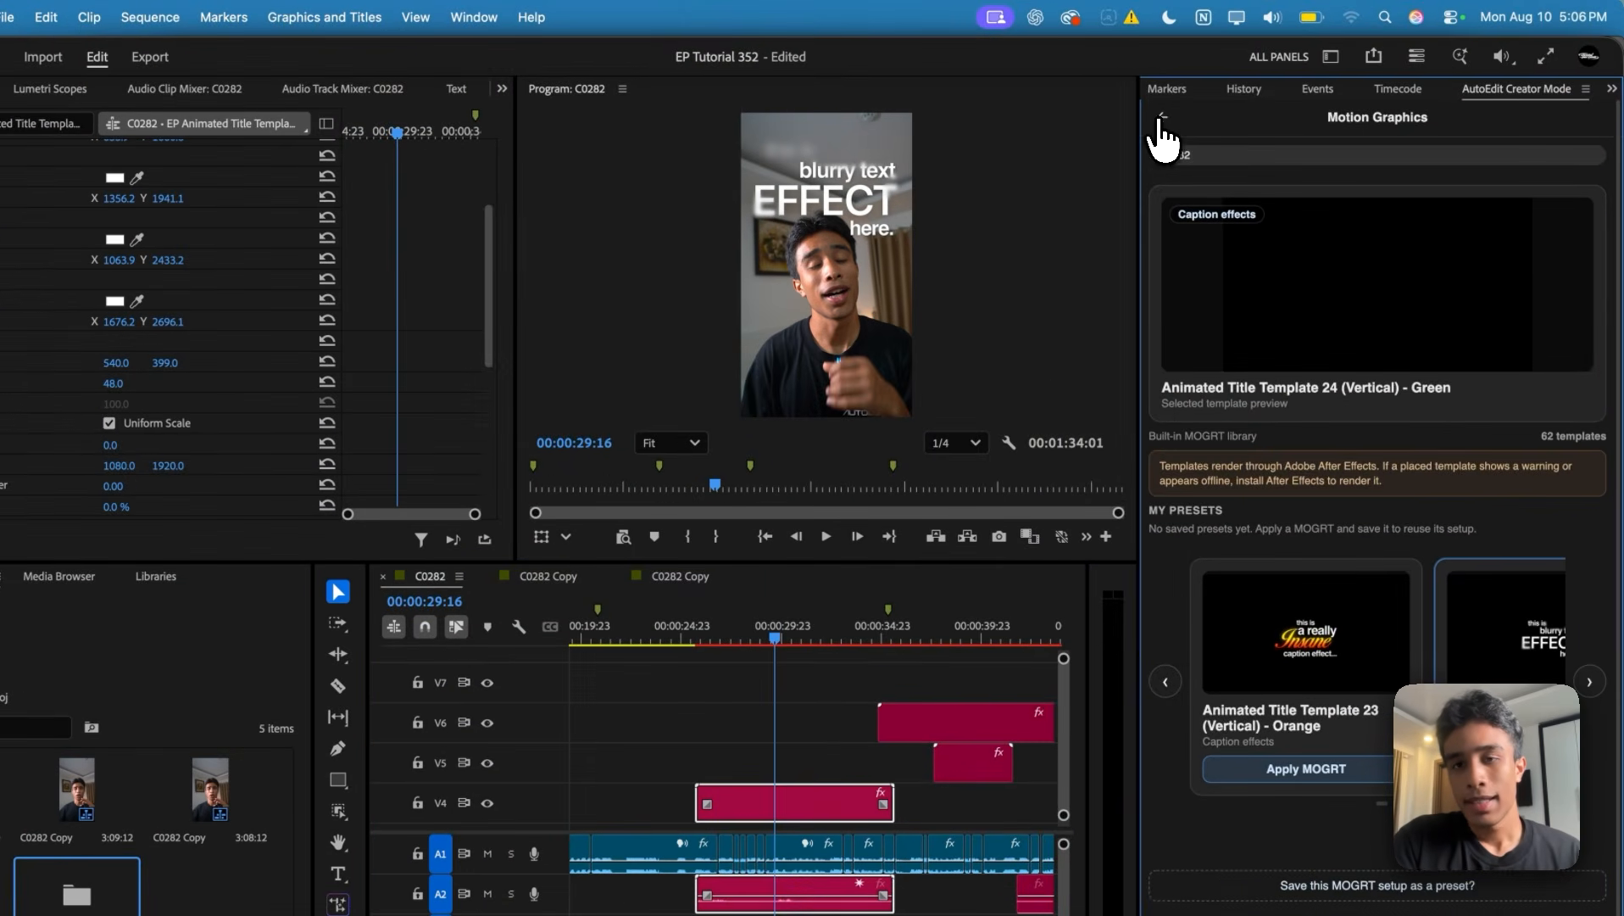
- Return to the AutoEdit tool list, look over its Pro tools, and fit the whole sequence in the timeline
left_click(1162, 117)
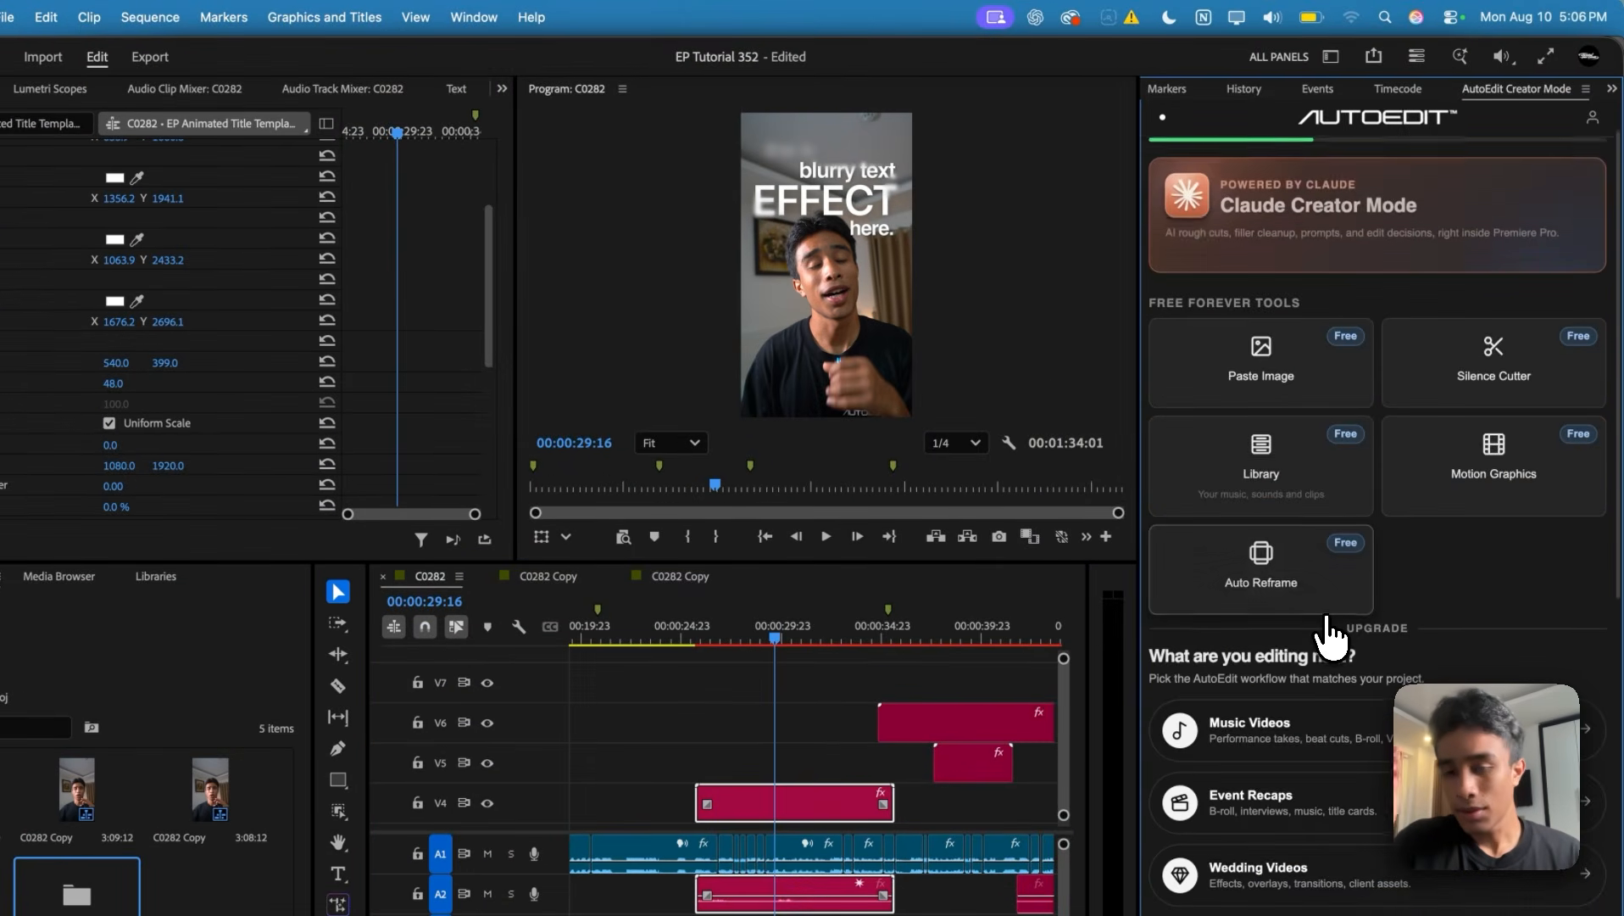
scroll(1278, 543, "down", 8)
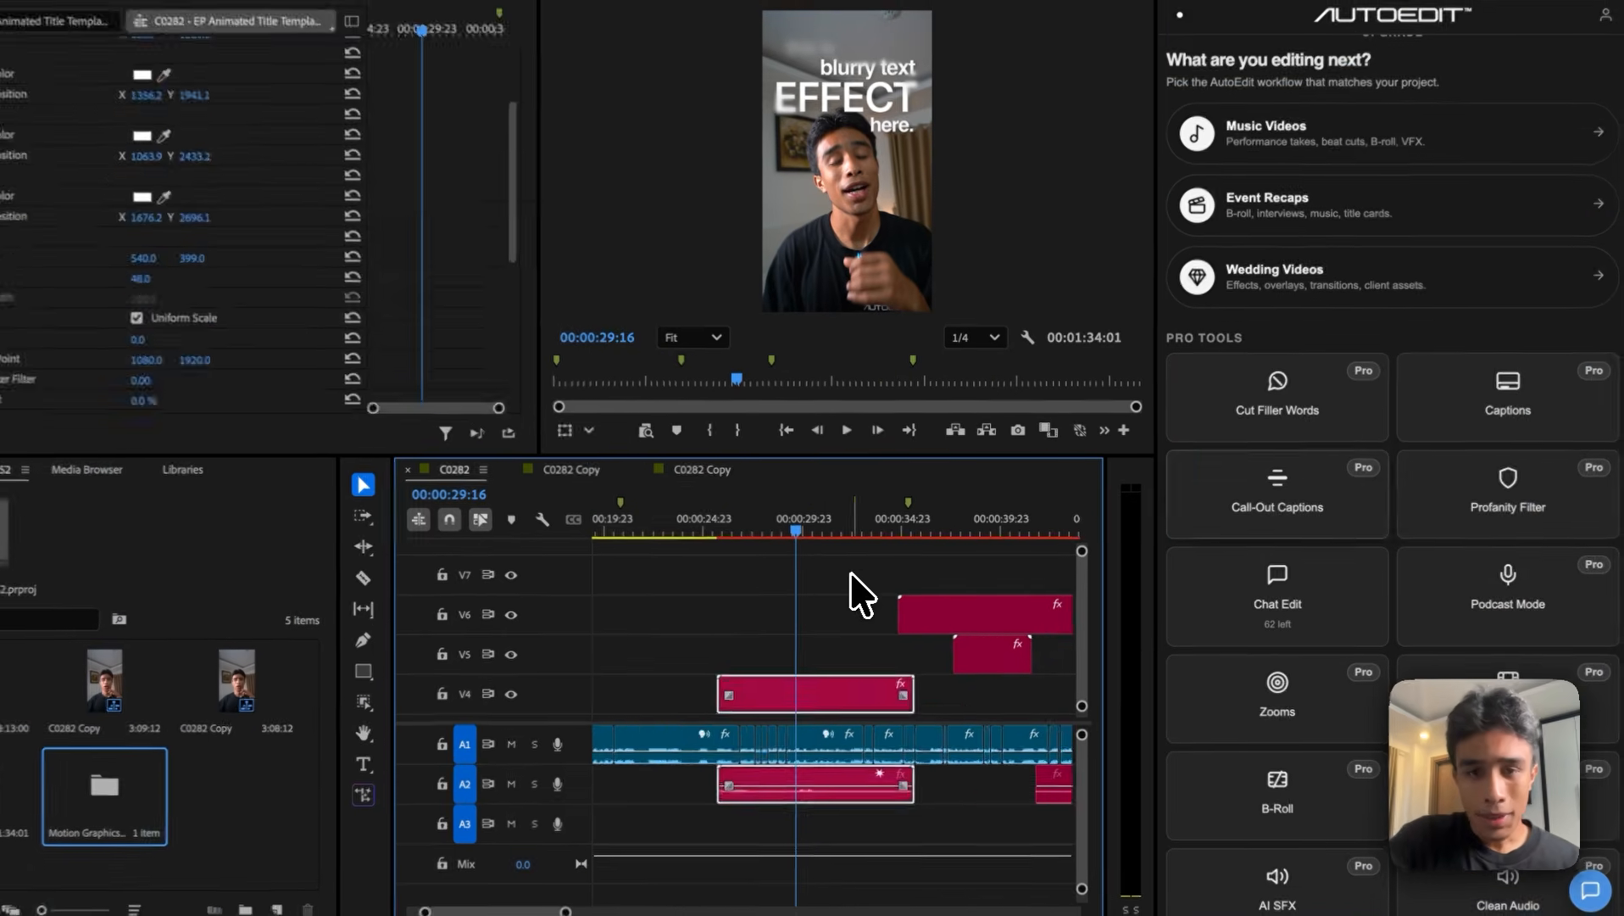
key("backslash")
left_click(624, 520)
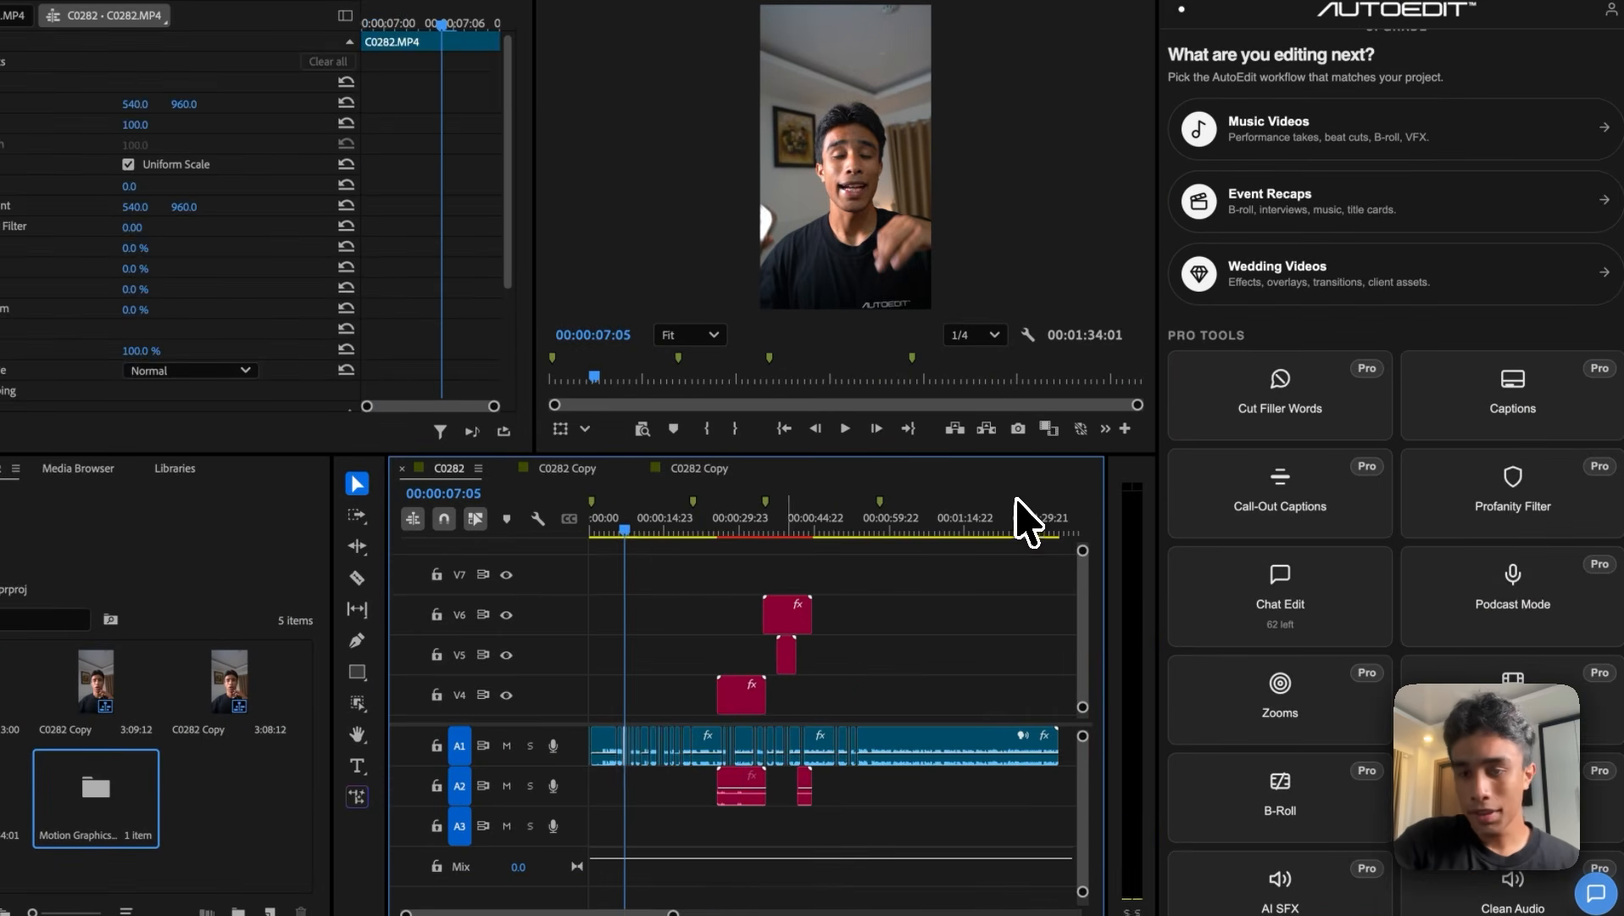
scroll(1357, 451, "up", 4)
scroll(1360, 449, "down", 1)
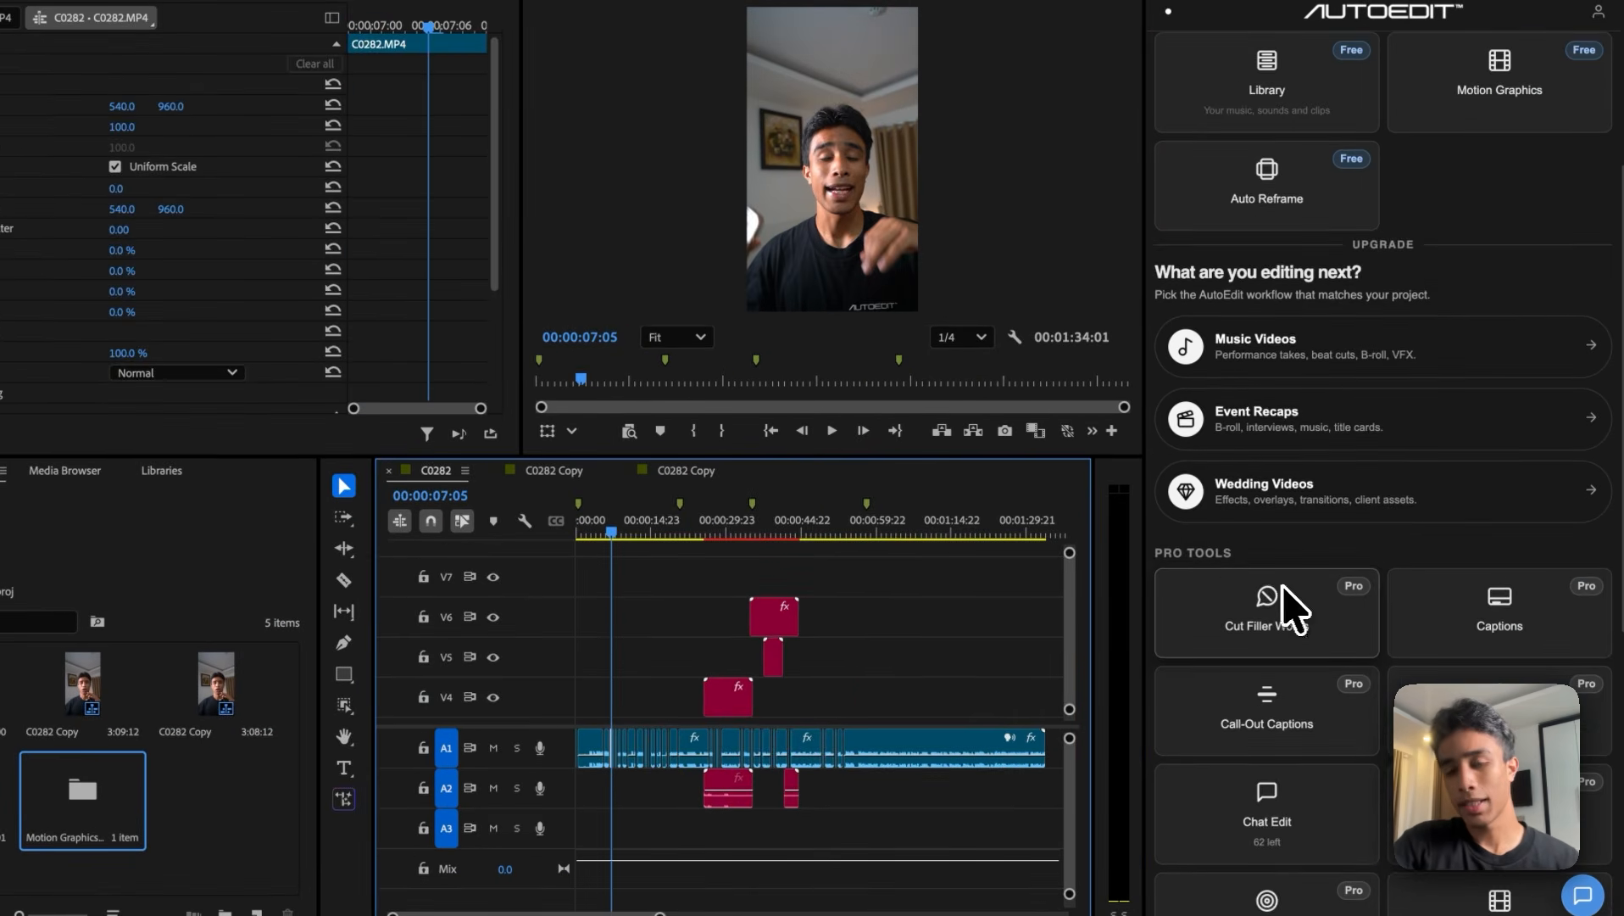
- Move the playhead to the sequence start, look at the Cut Filler Words tool, and return to the tool list
left_click_drag(615, 521, 573, 522)
left_click(1183, 598)
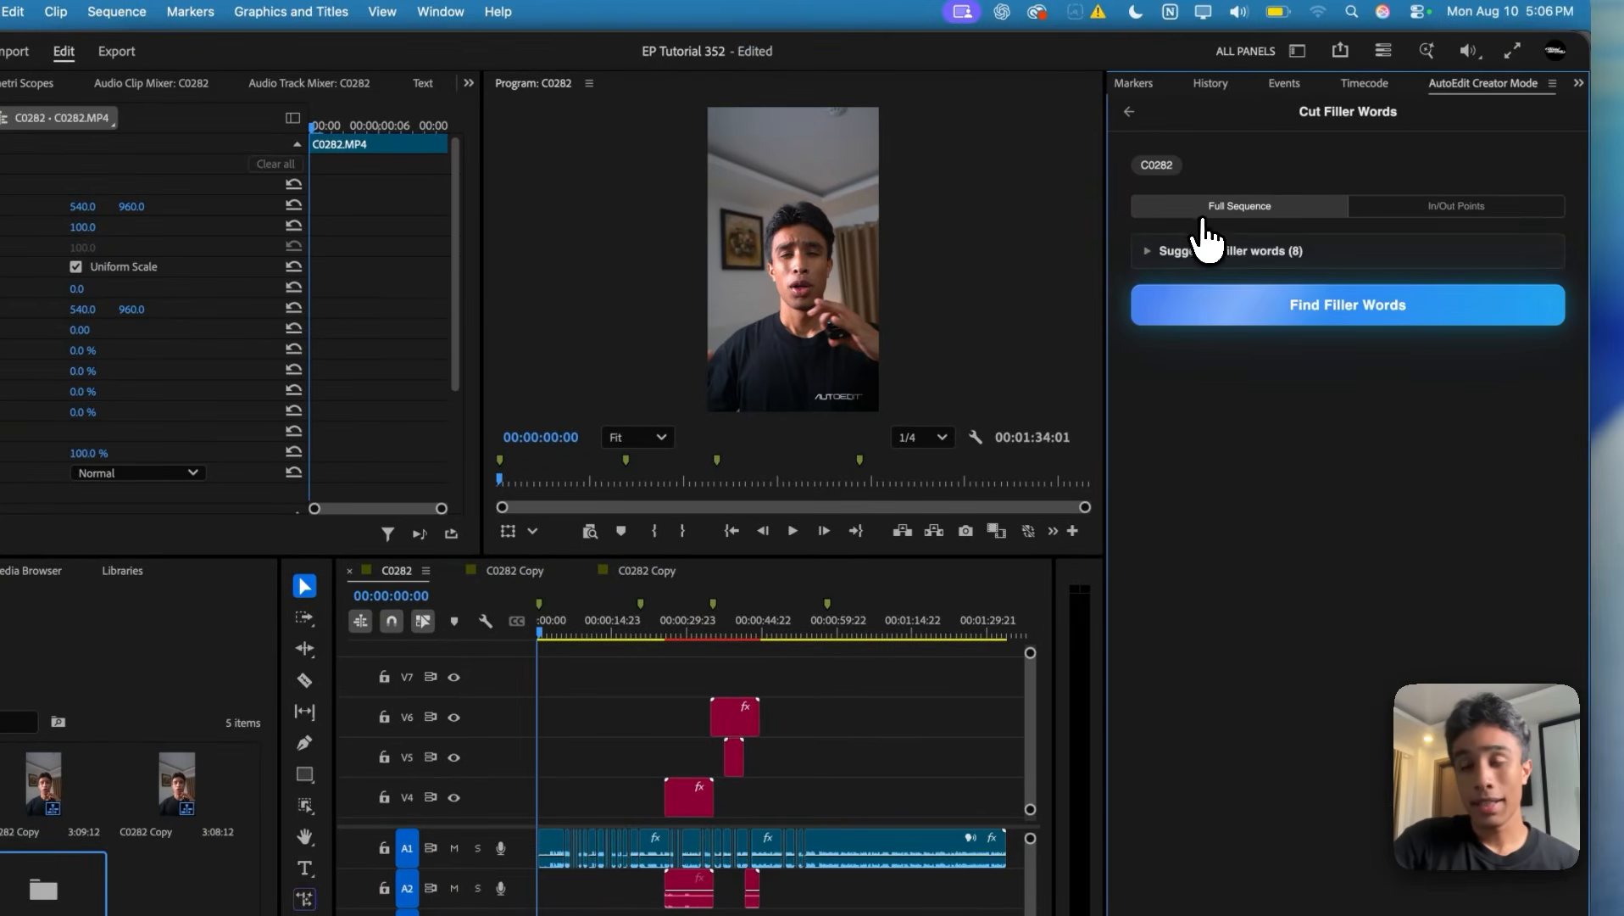
left_click(1130, 112)
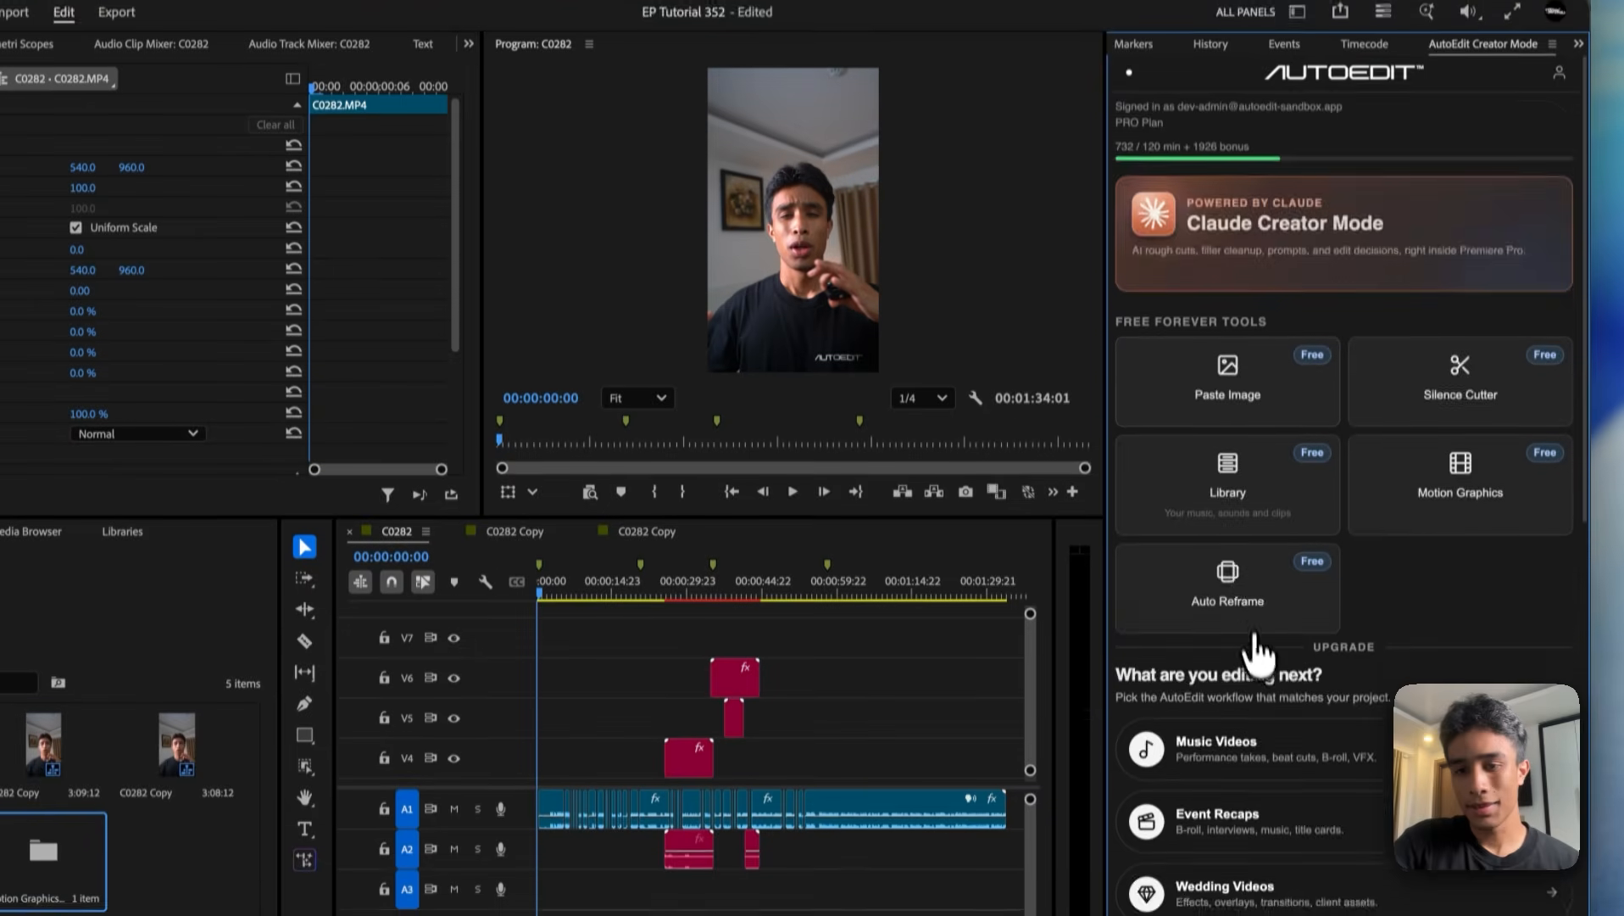
- Open the Captions tool from the Pro tools and load the sequence's video preview
scroll(1257, 652, "down", 10)
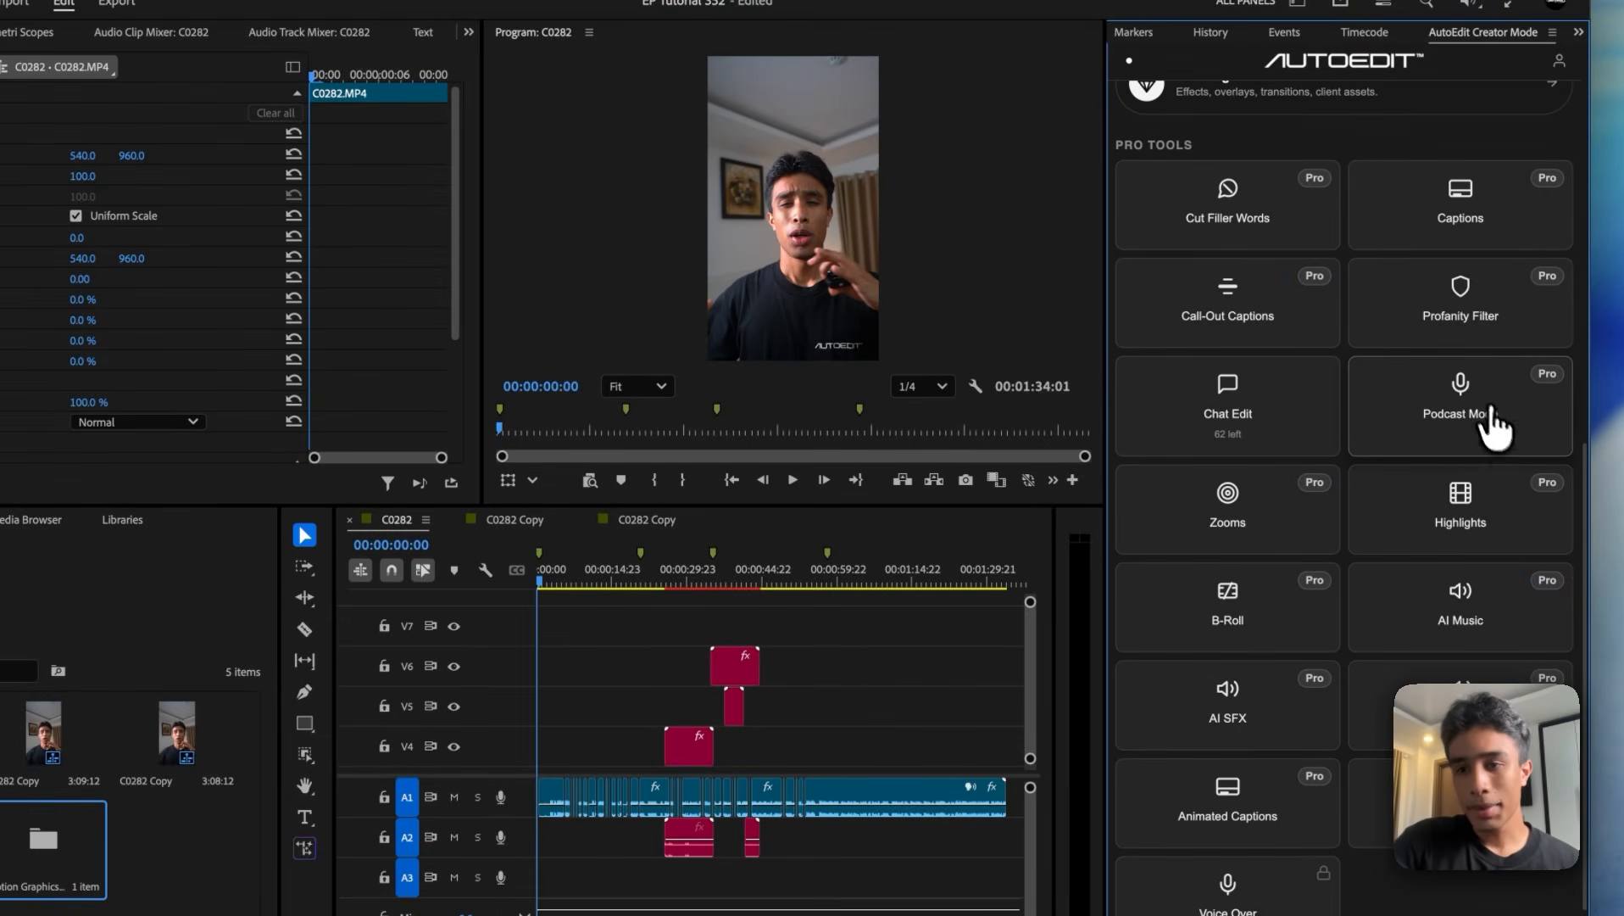
left_click(1479, 250)
left_click(1349, 271)
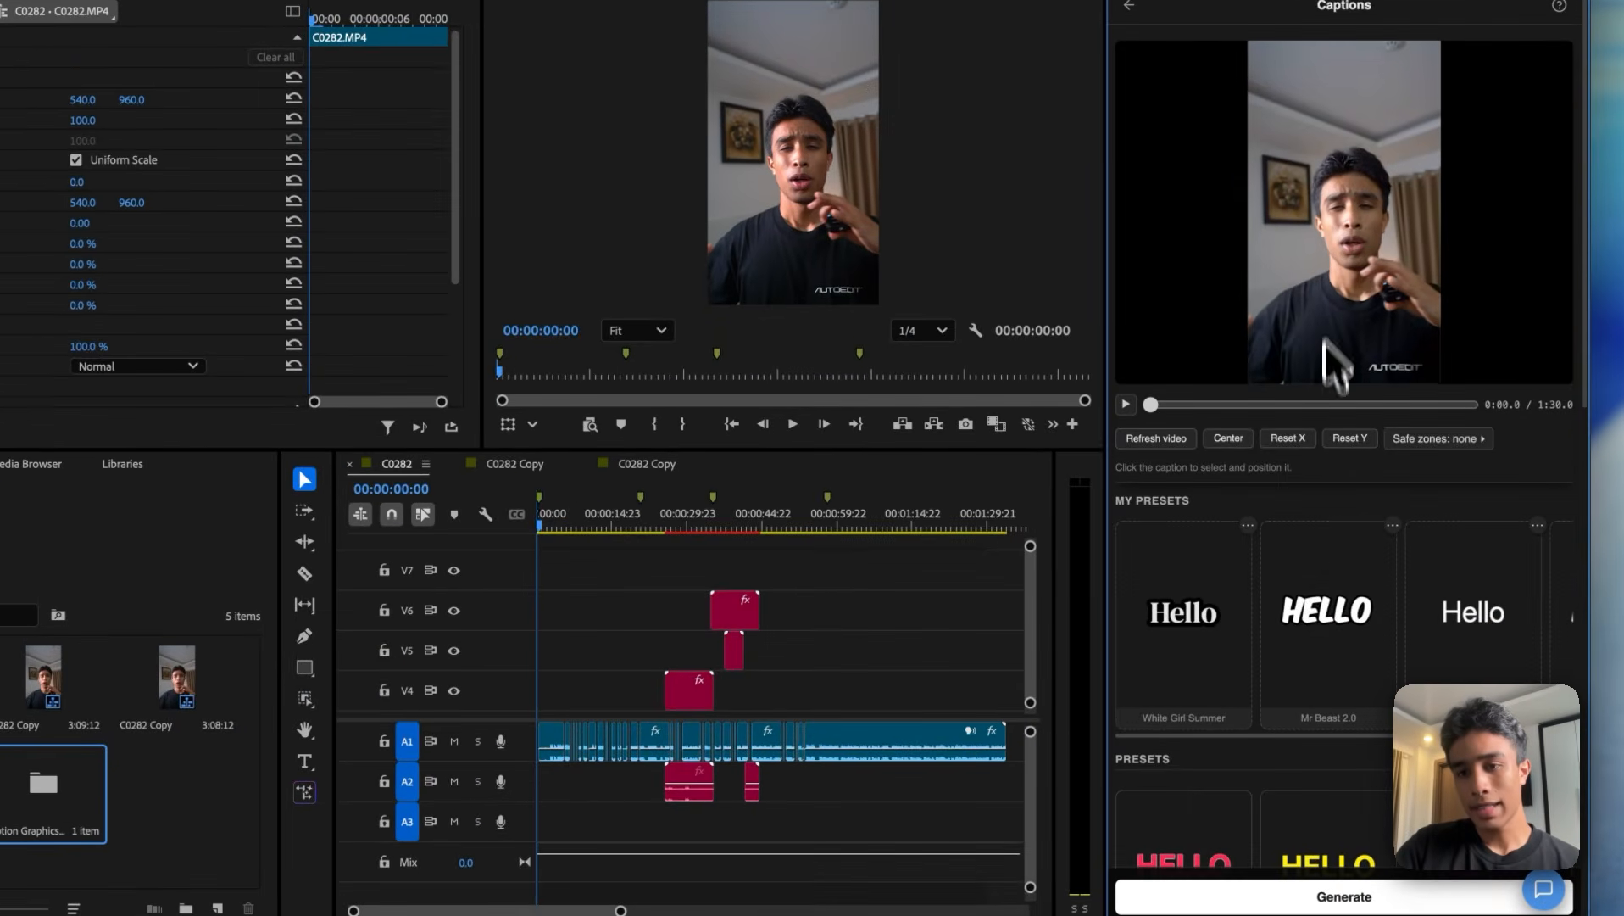
- At 0:17.0 in the caption preview, lower the caption onto the speaker's chest and generate the captions
left_click(1211, 404)
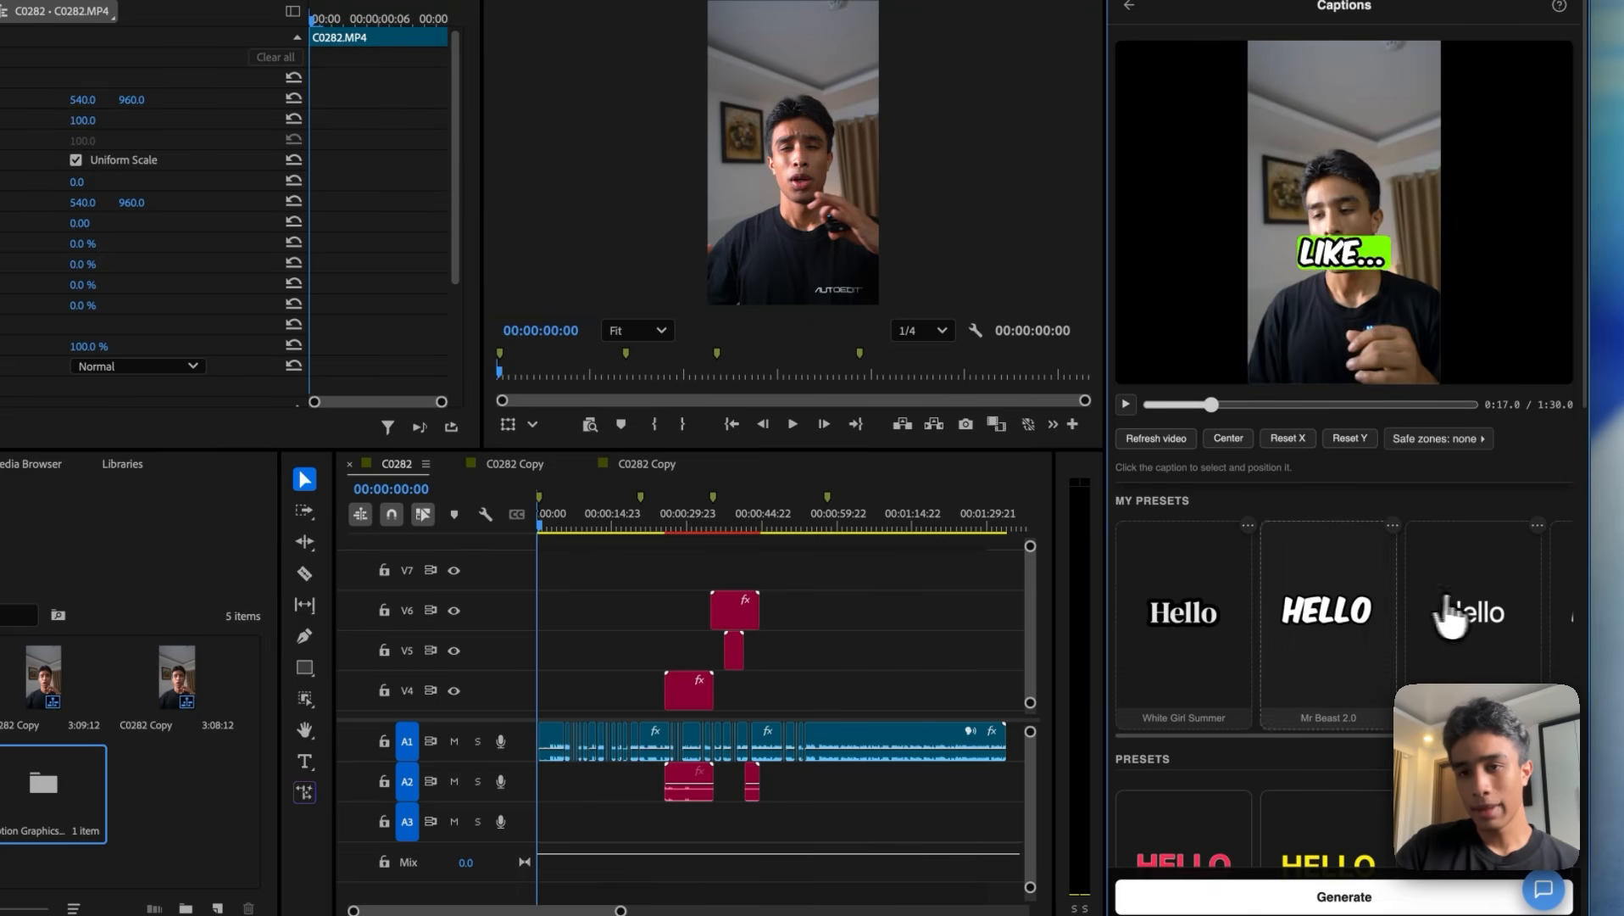
left_click(1327, 339)
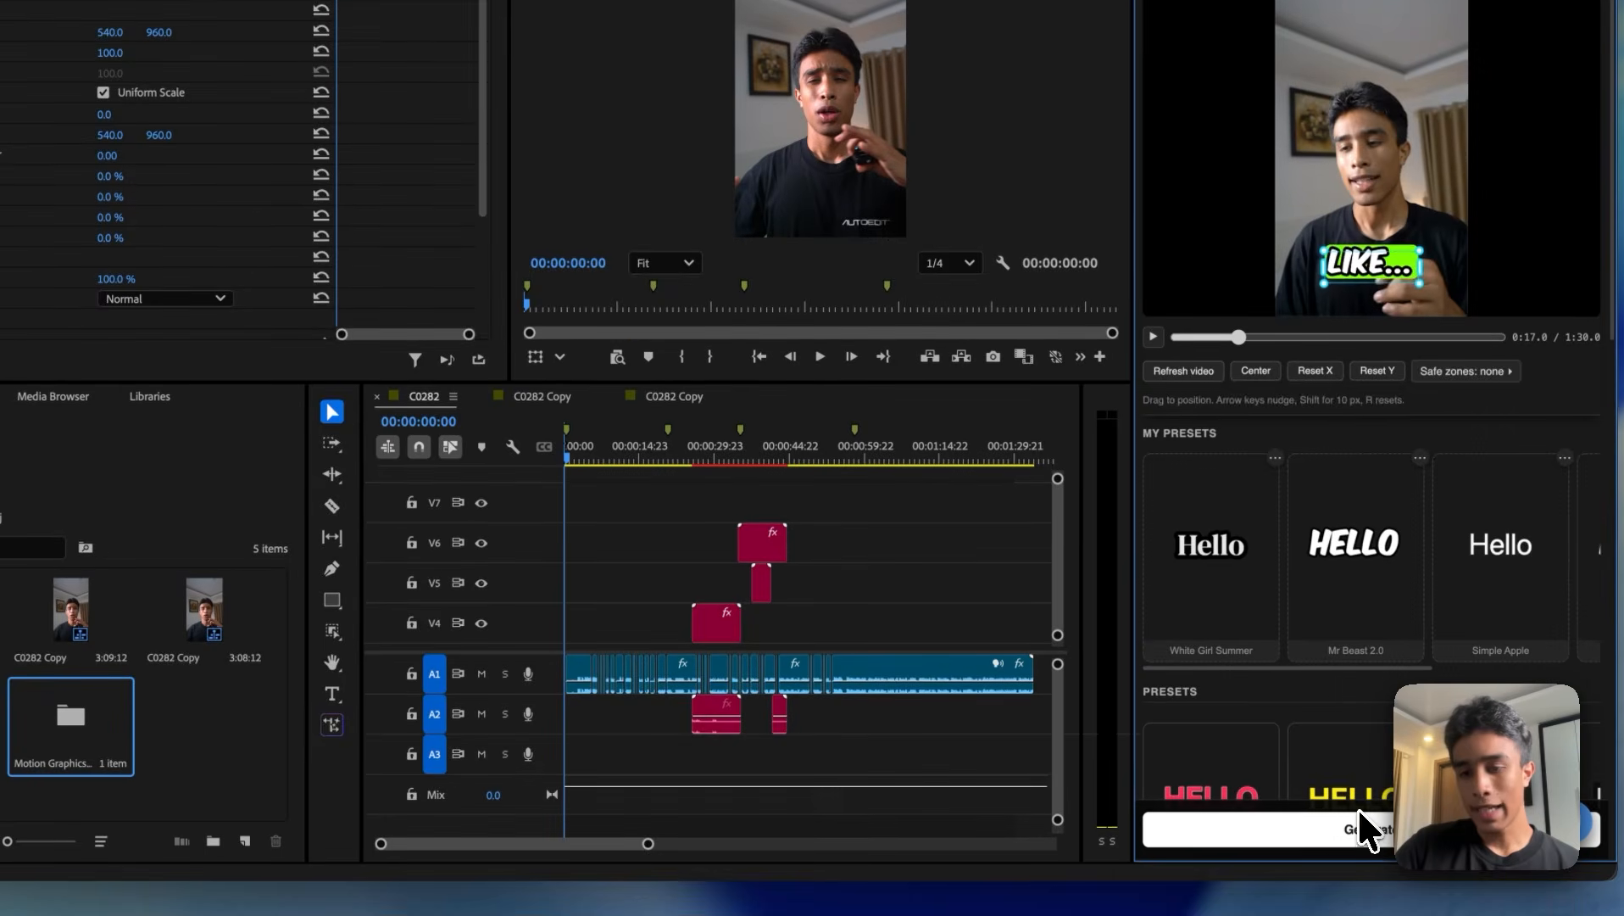
left_click(1362, 829)
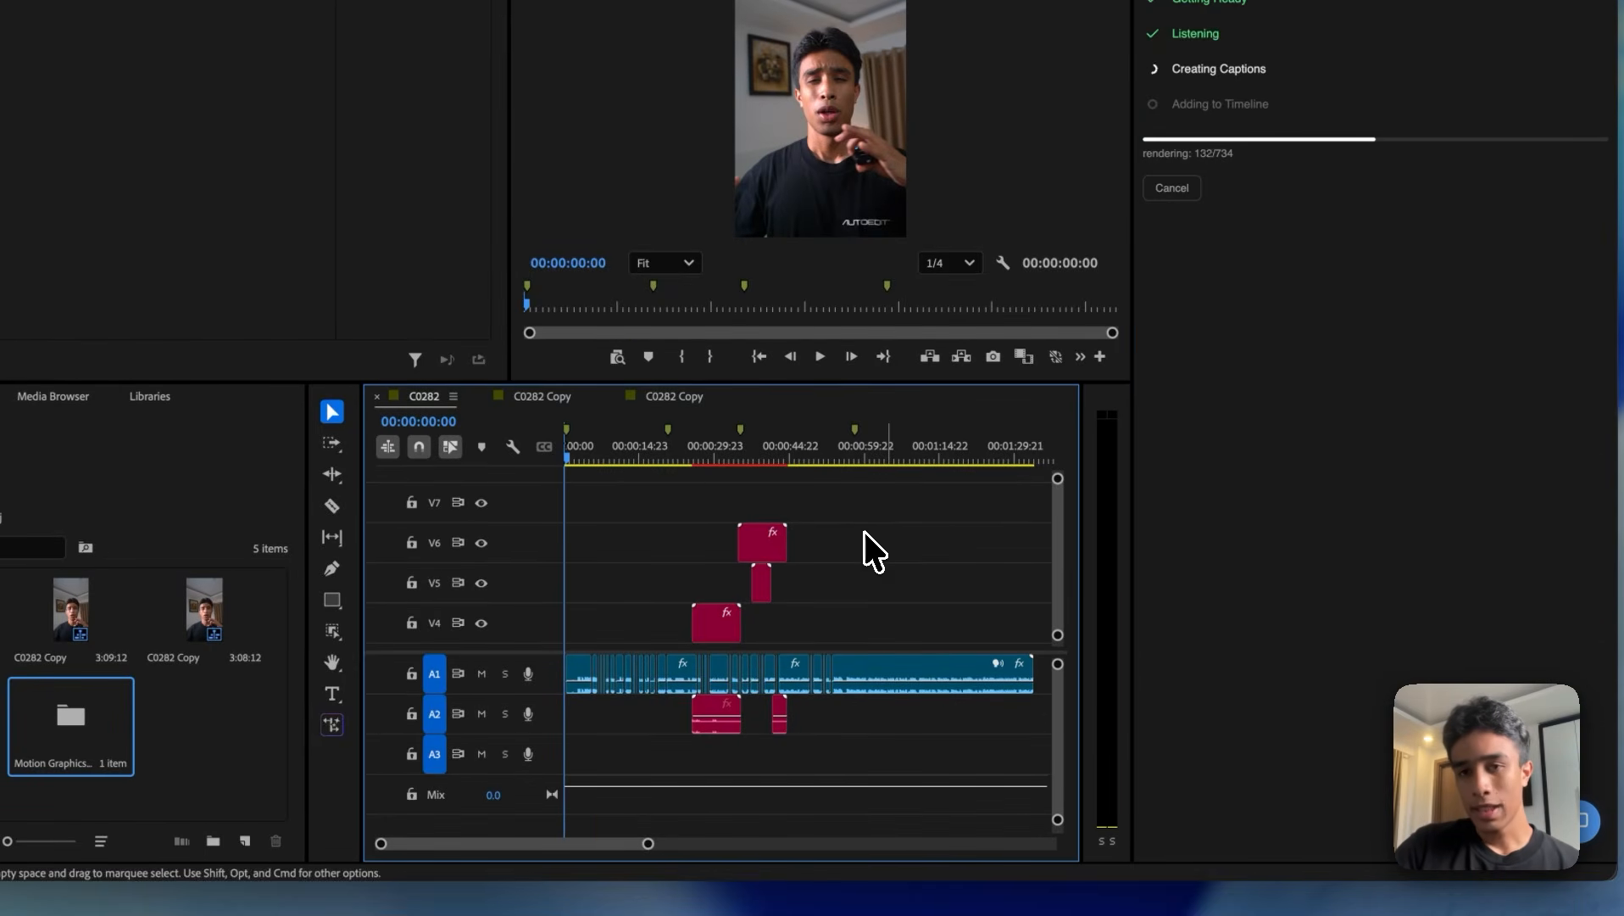
- Enlarge the timeline around the sequence's first 45 seconds and preview the generated captions near the beginning
scroll(710, 473, "up", 3)
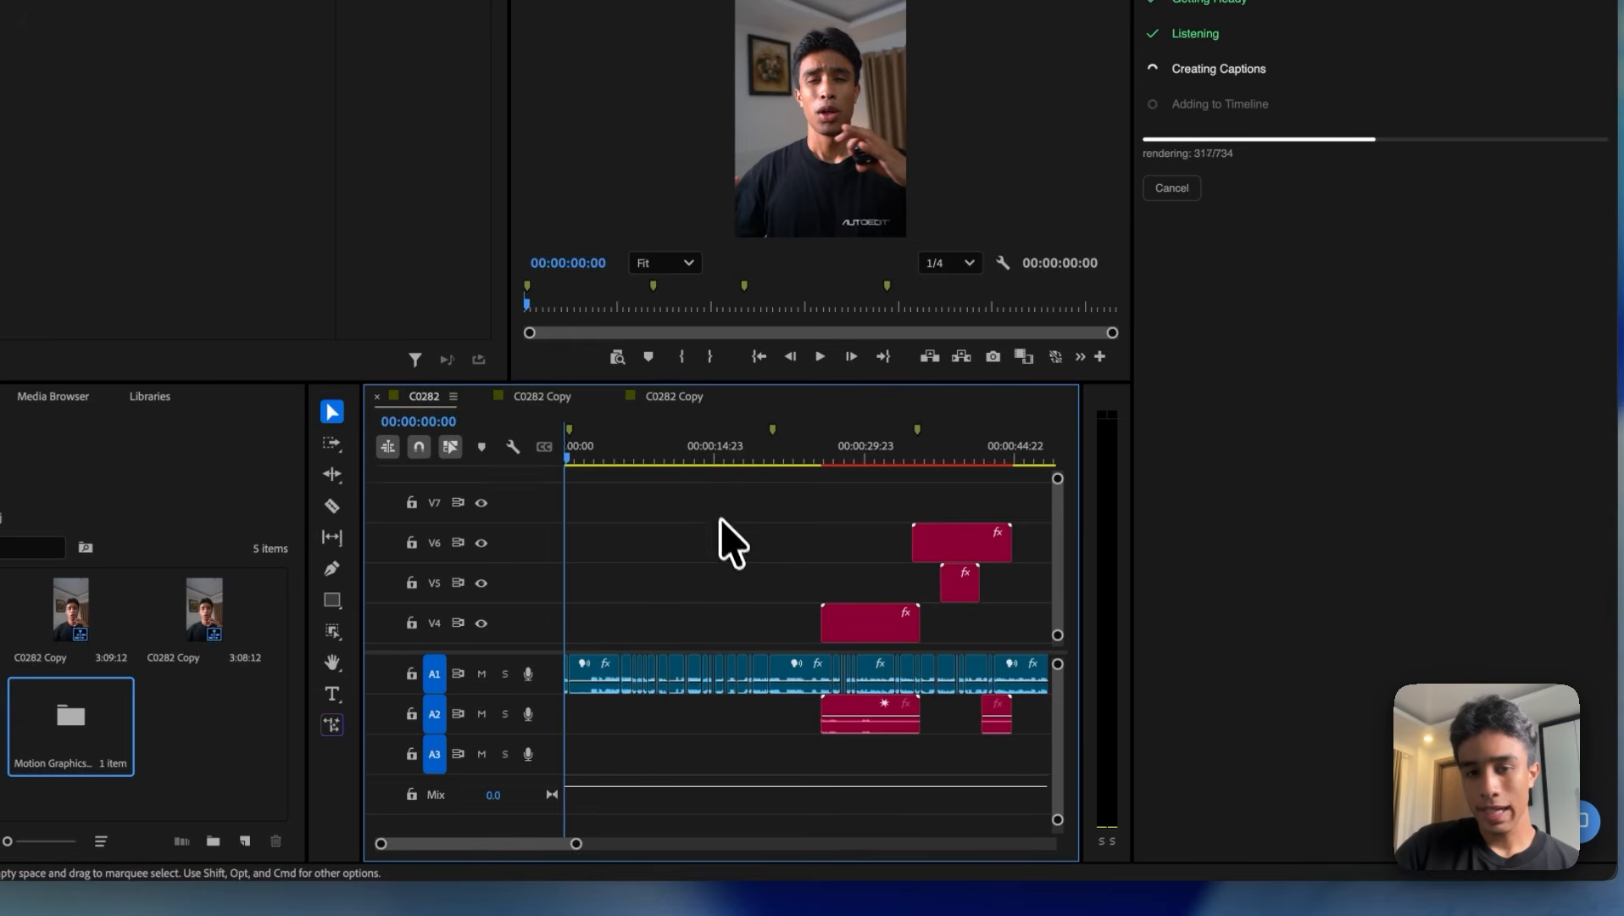
scroll(722, 522, "right", 1)
scroll(723, 533, "right", 2)
scroll(723, 533, "left", 3)
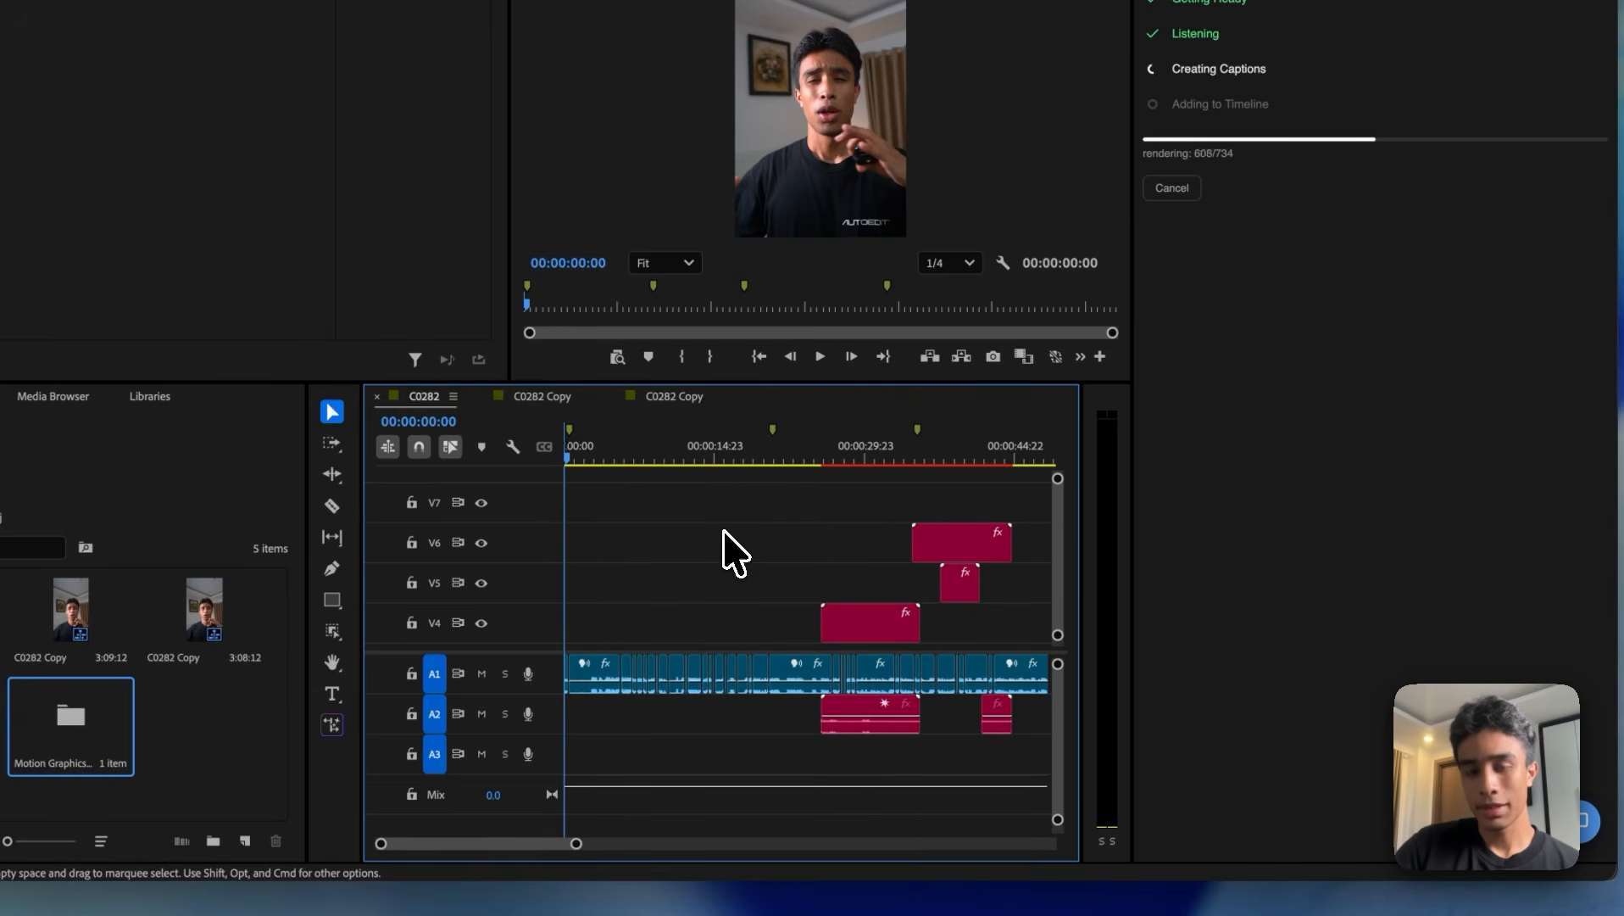
left_click(613, 443)
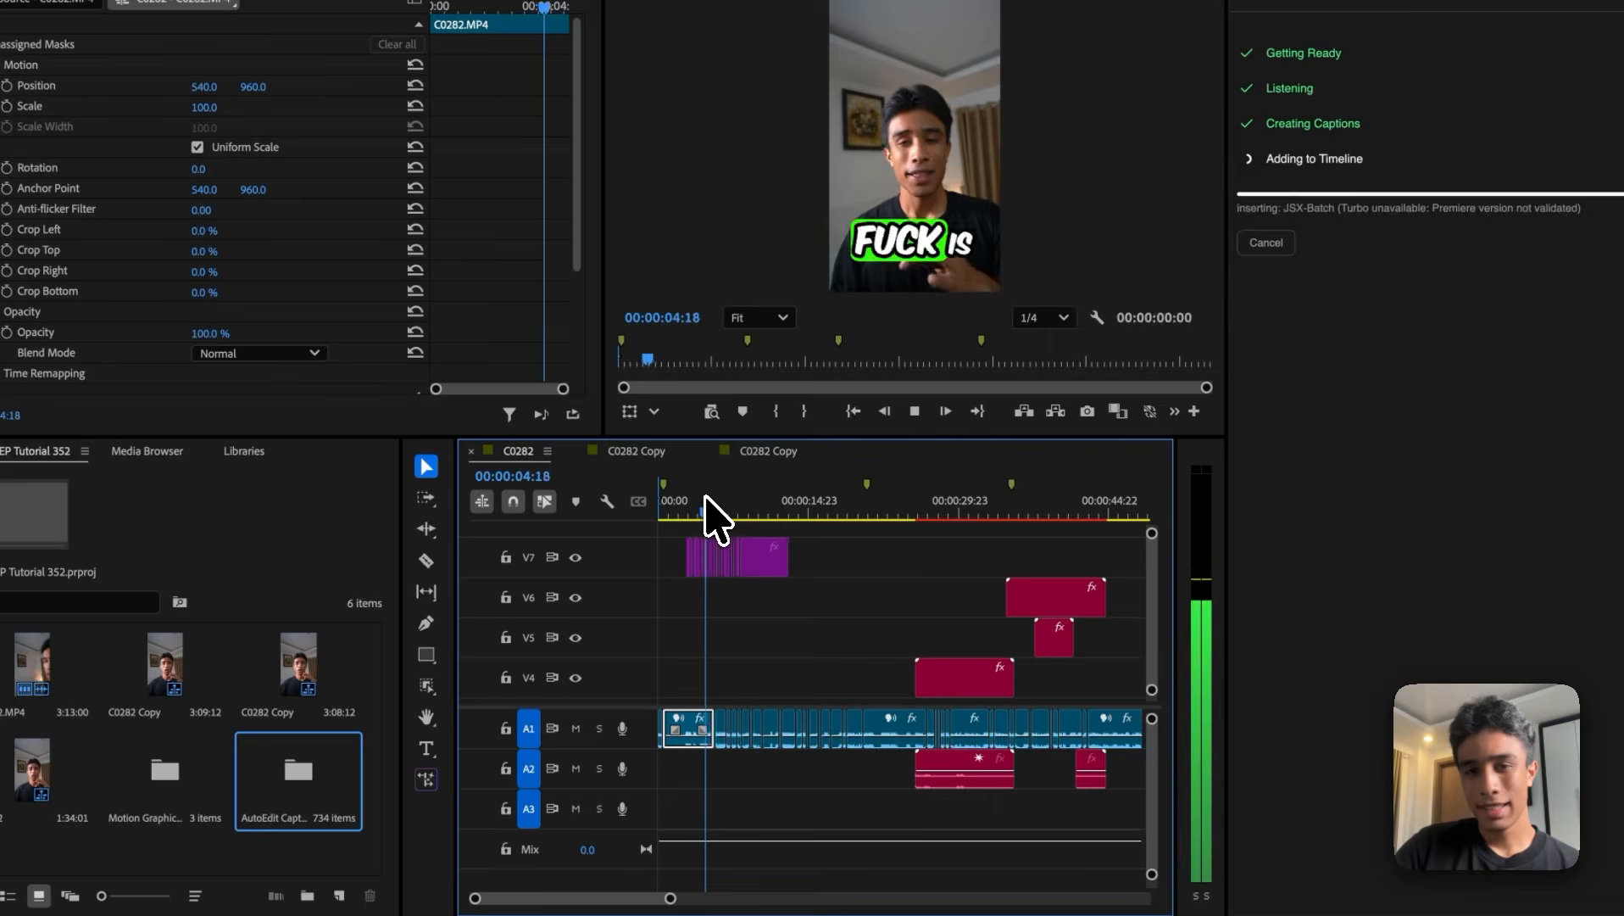